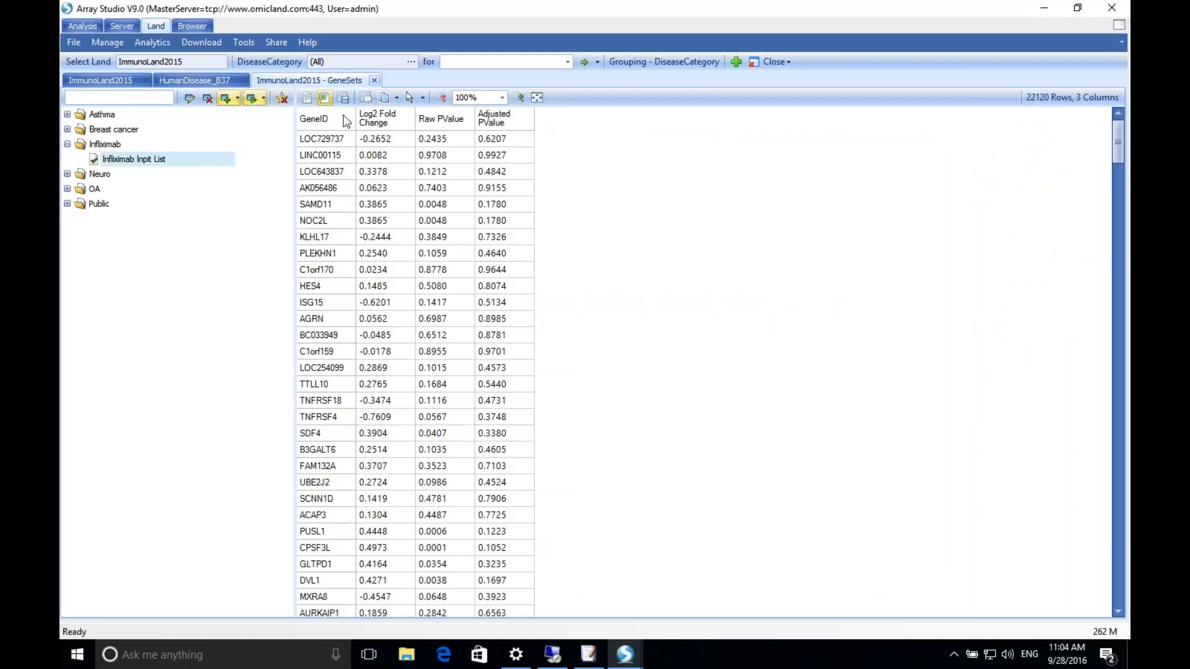
pyautogui.click(228, 98)
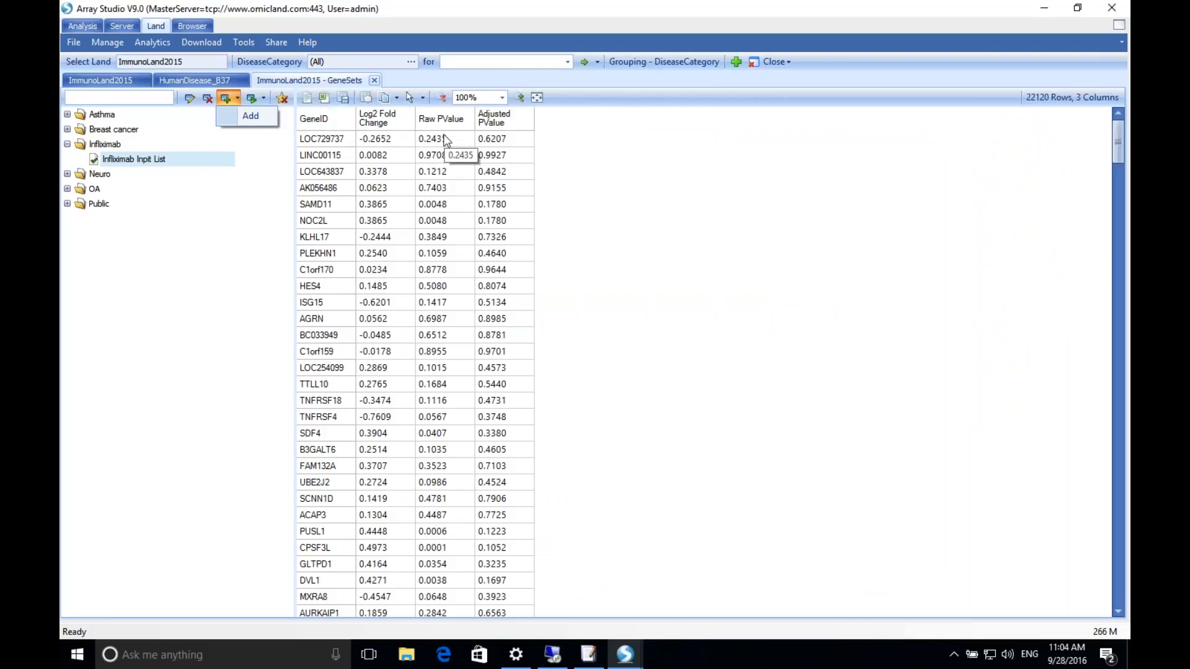
pyautogui.click(647, 232)
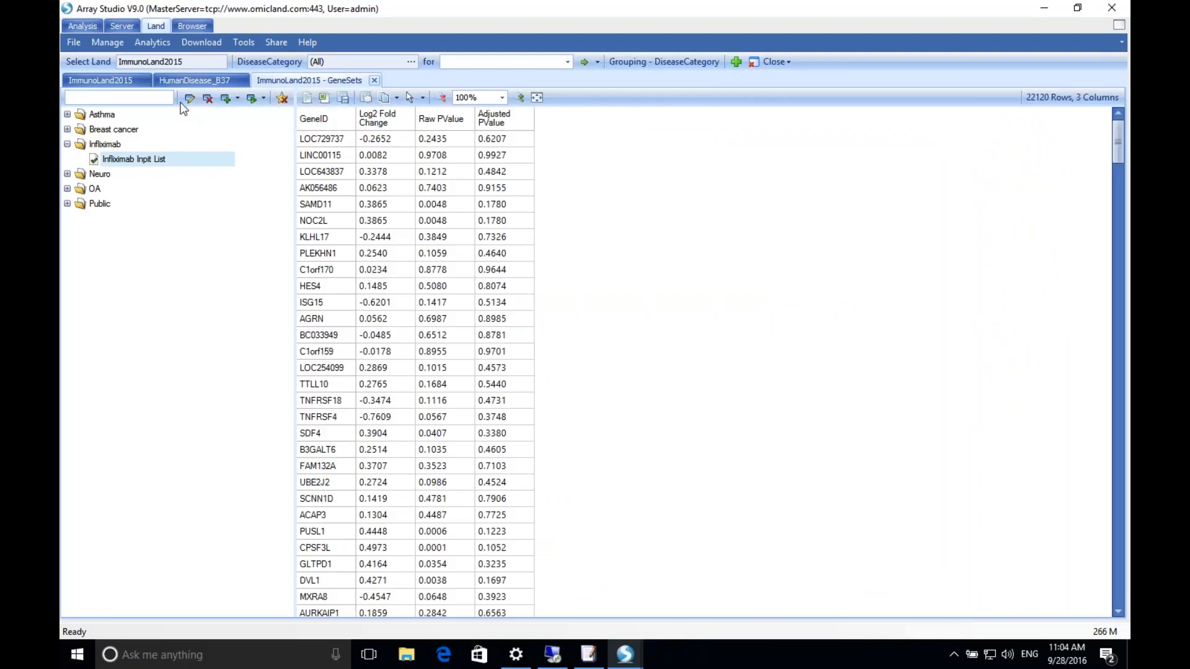
# Plot the gene set enrichment analysis for Infliximab Inpit List in ImmunoLand2015 and show the details of the most significant inflammatory bowel disease comparison
pyautogui.click(97, 85)
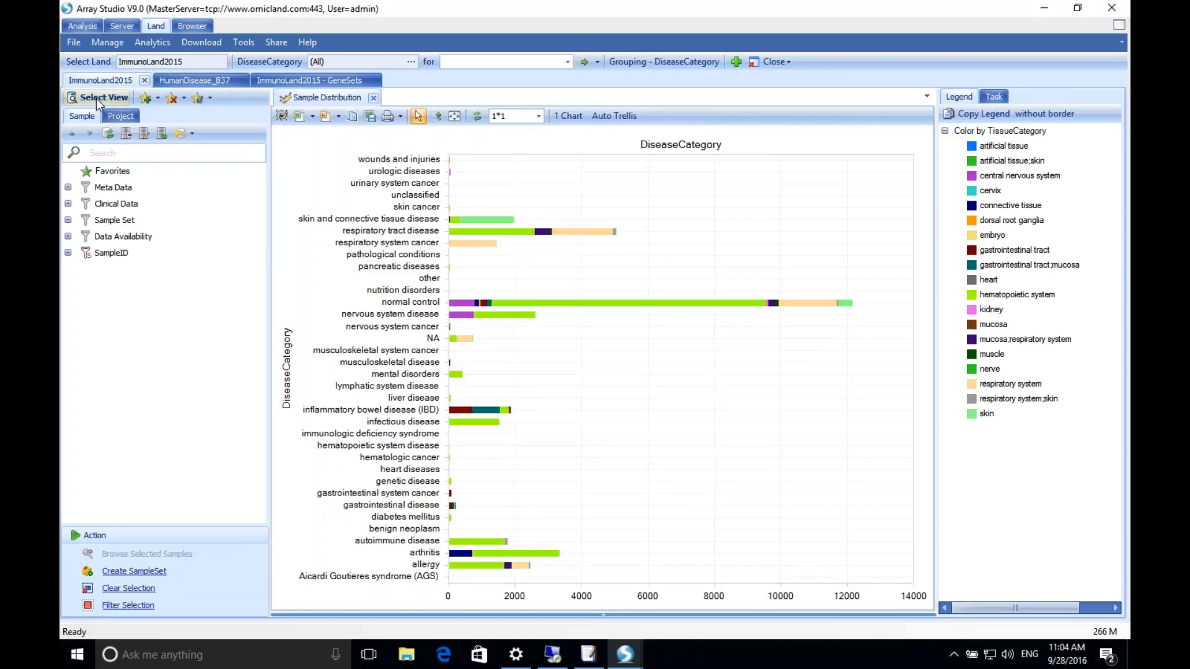
pyautogui.click(99, 98)
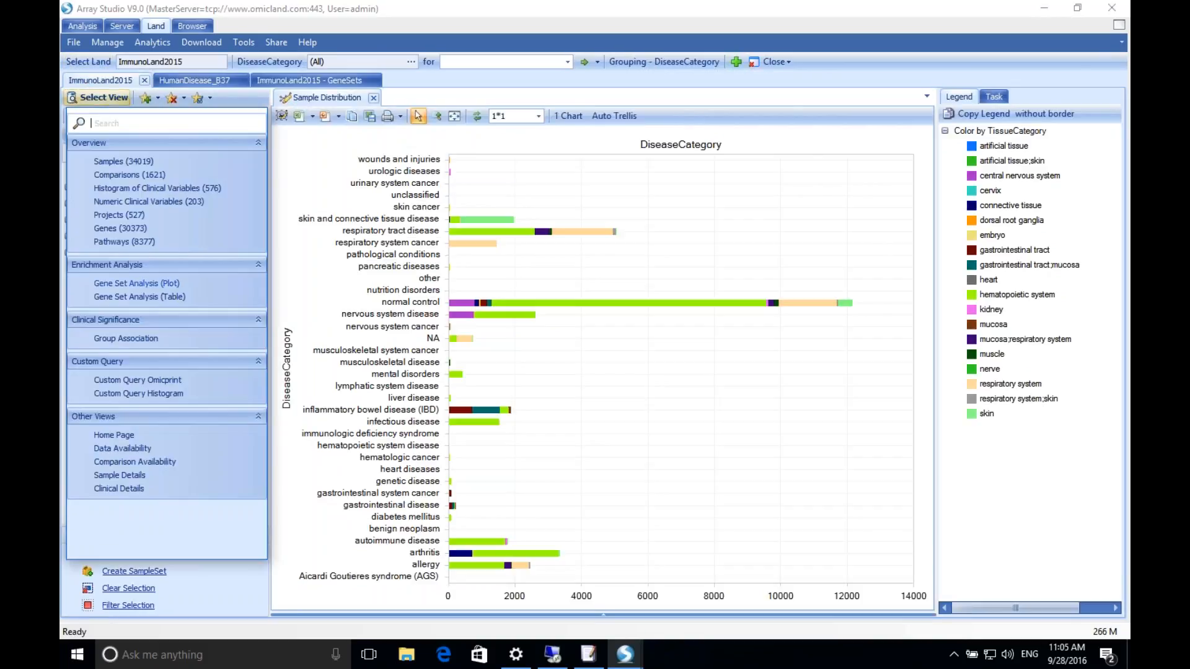
pyautogui.click(148, 287)
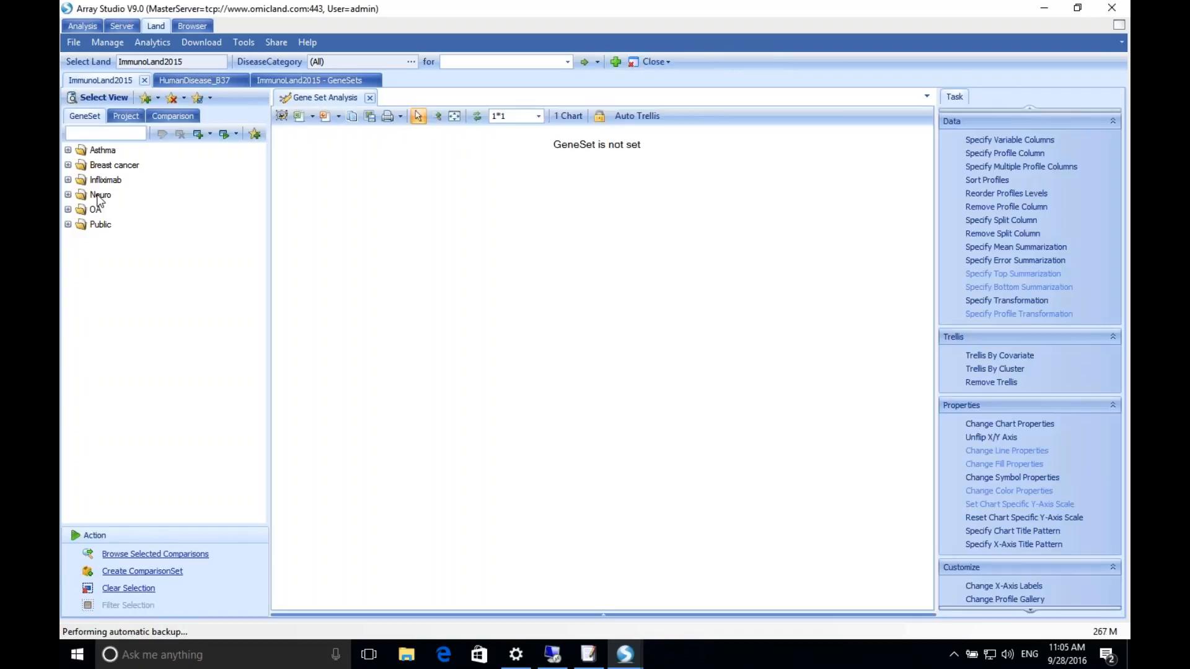
pyautogui.click(68, 180)
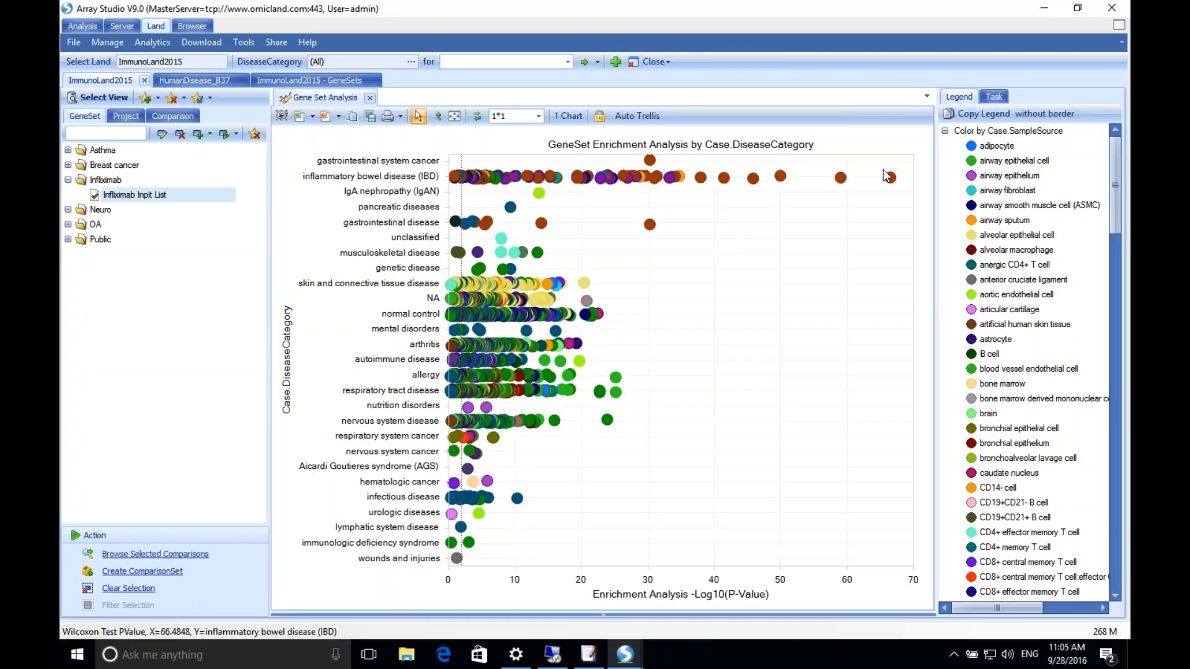
pyautogui.click(896, 193)
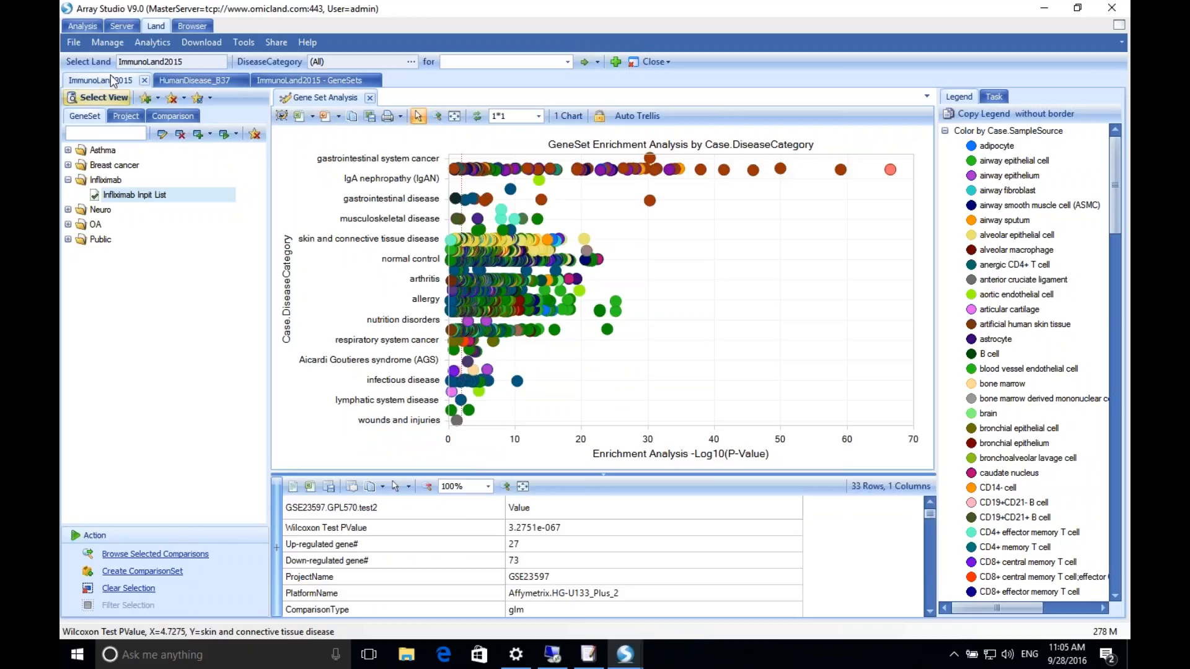
# View the managed gene sets of the HumanDisease_B37 land and return to the ImmunoLand2015 enrichment plot
pyautogui.click(181, 77)
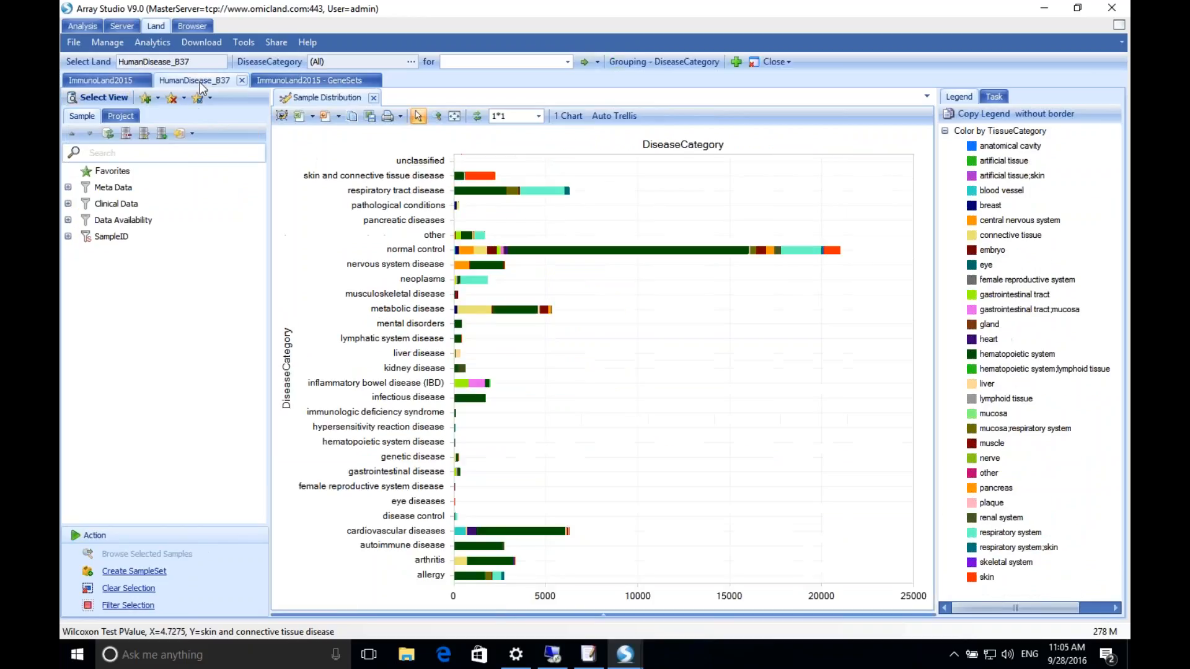
pyautogui.click(108, 42)
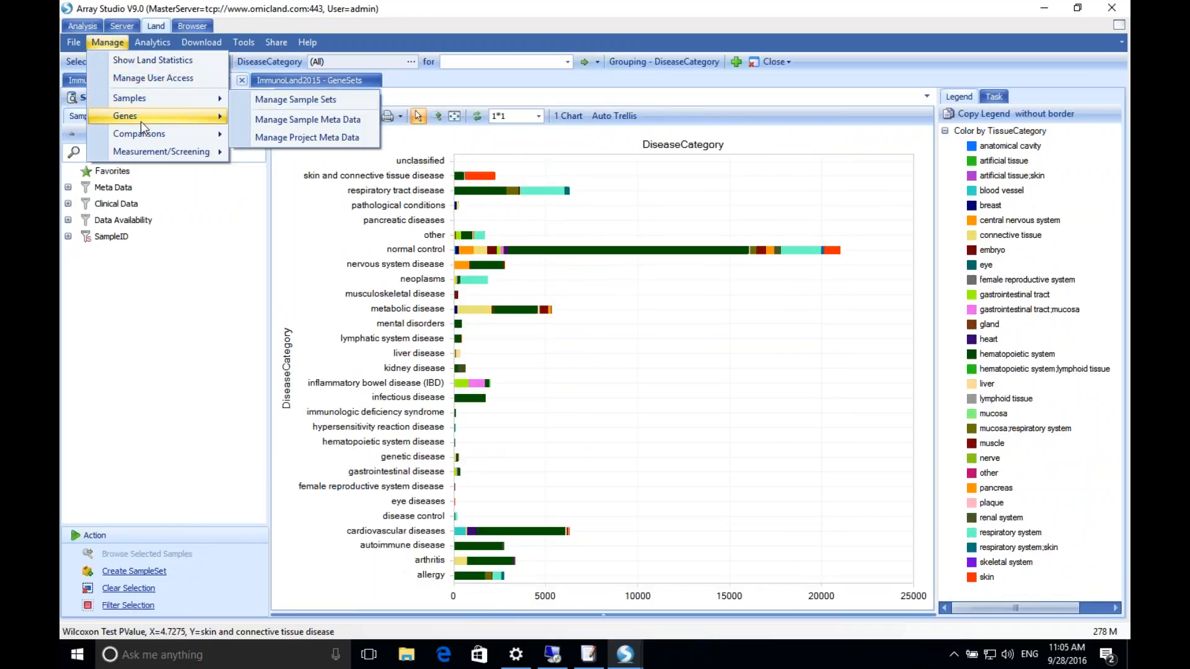
pyautogui.moveTo(143, 116)
pyautogui.click(268, 118)
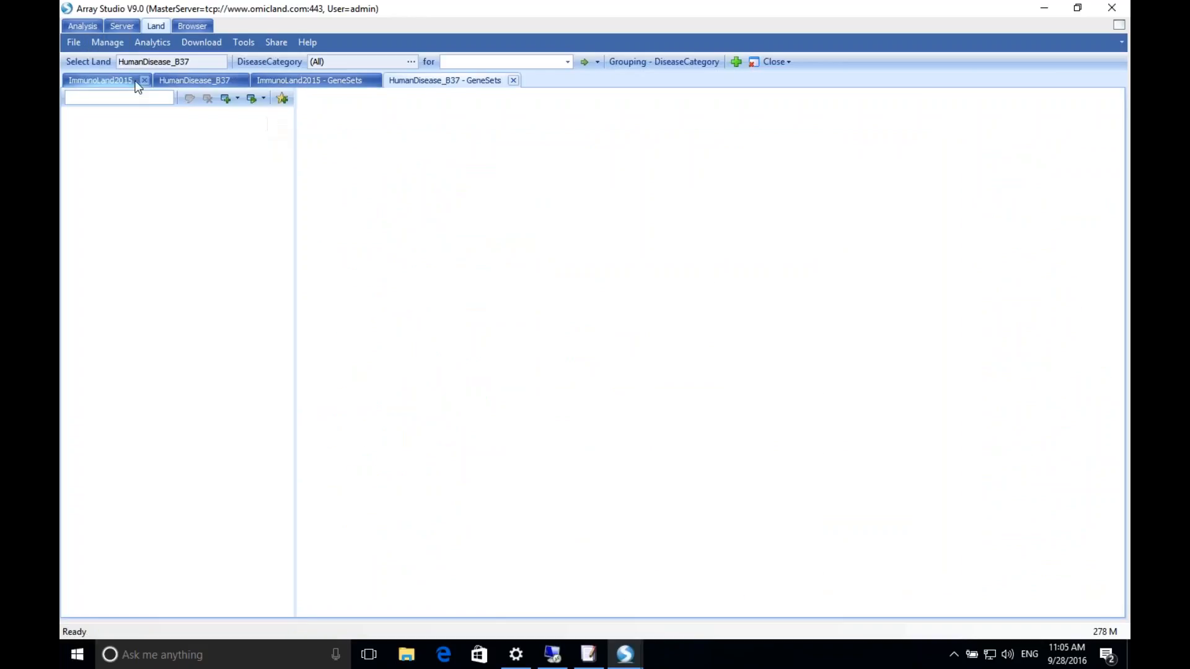
pyautogui.click(207, 80)
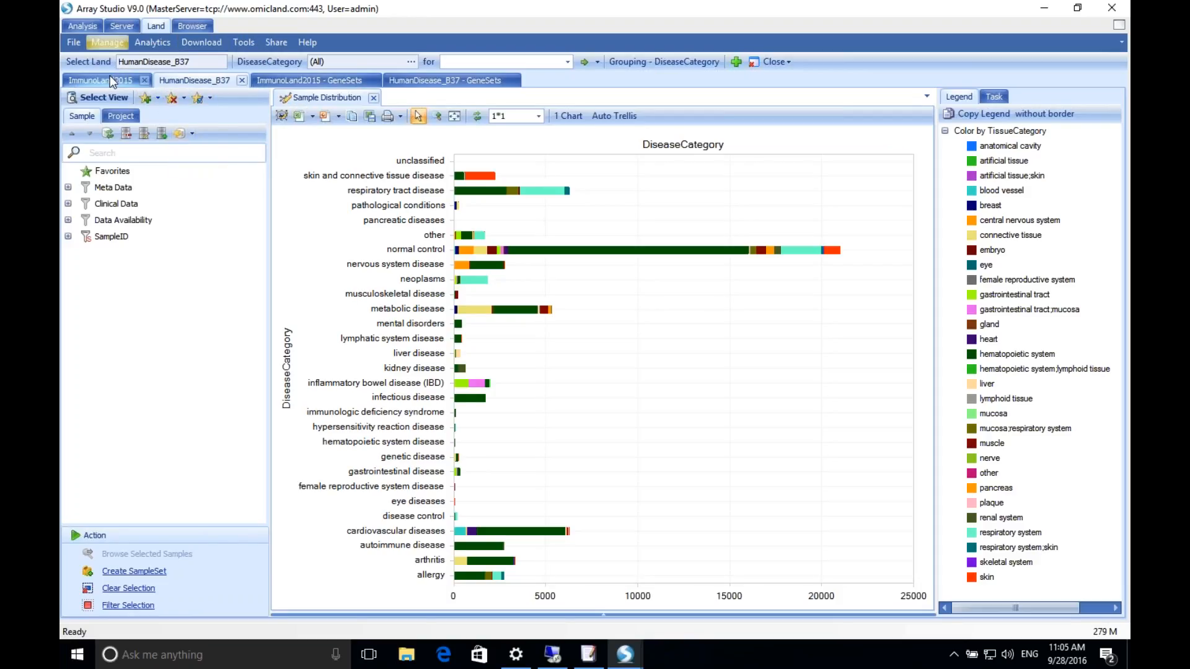
pyautogui.click(112, 81)
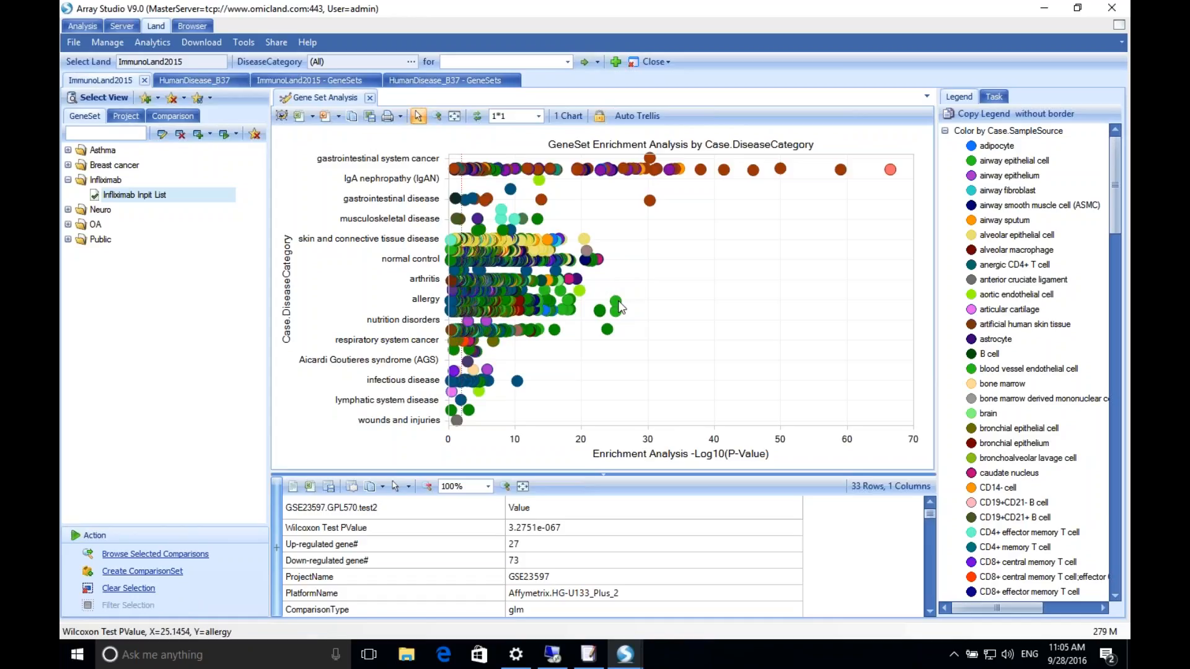
pyautogui.hotkey('ctrl', 'Left')
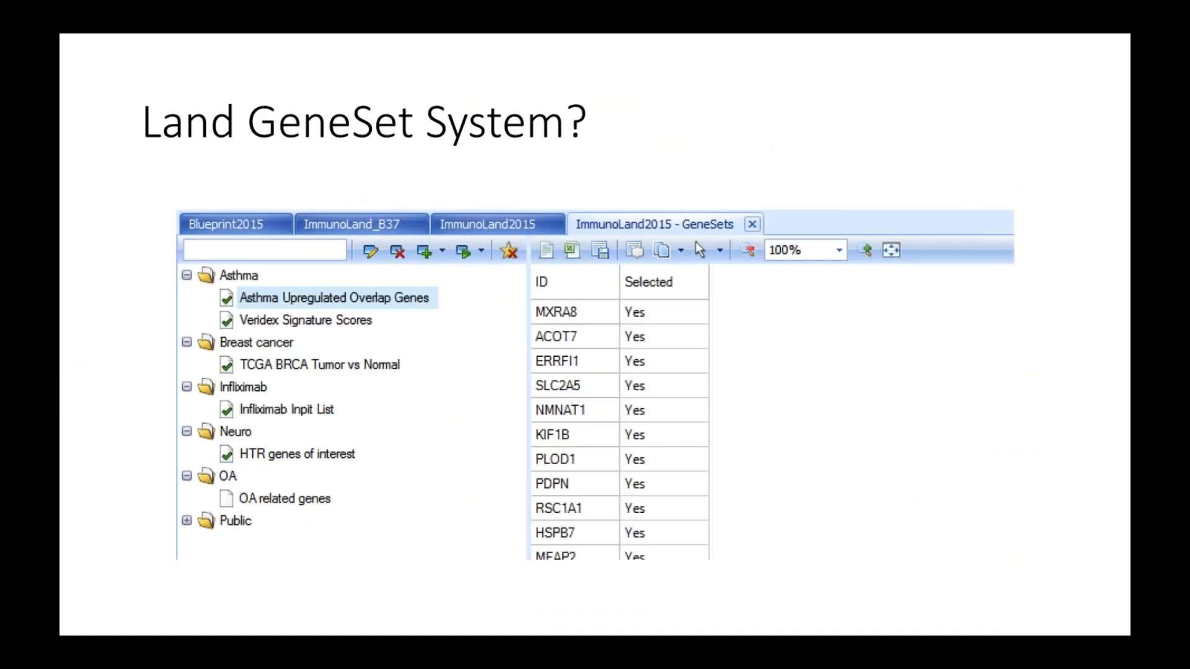
pyautogui.press('Right')
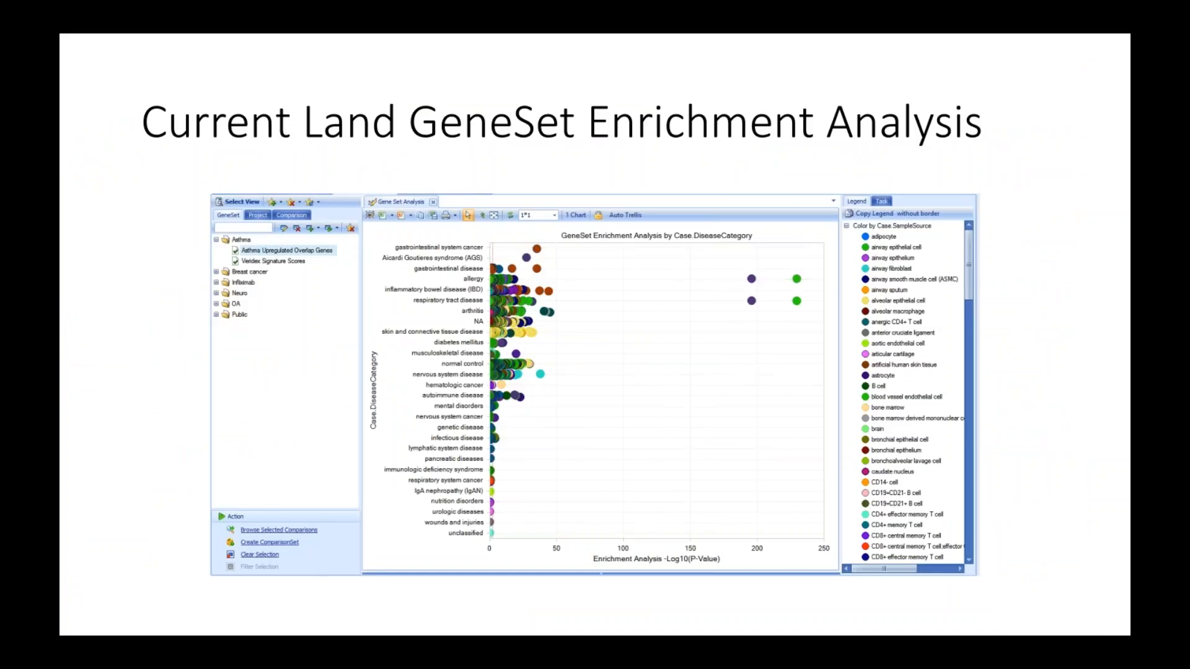
pyautogui.press('Right')
pyautogui.press('Right')
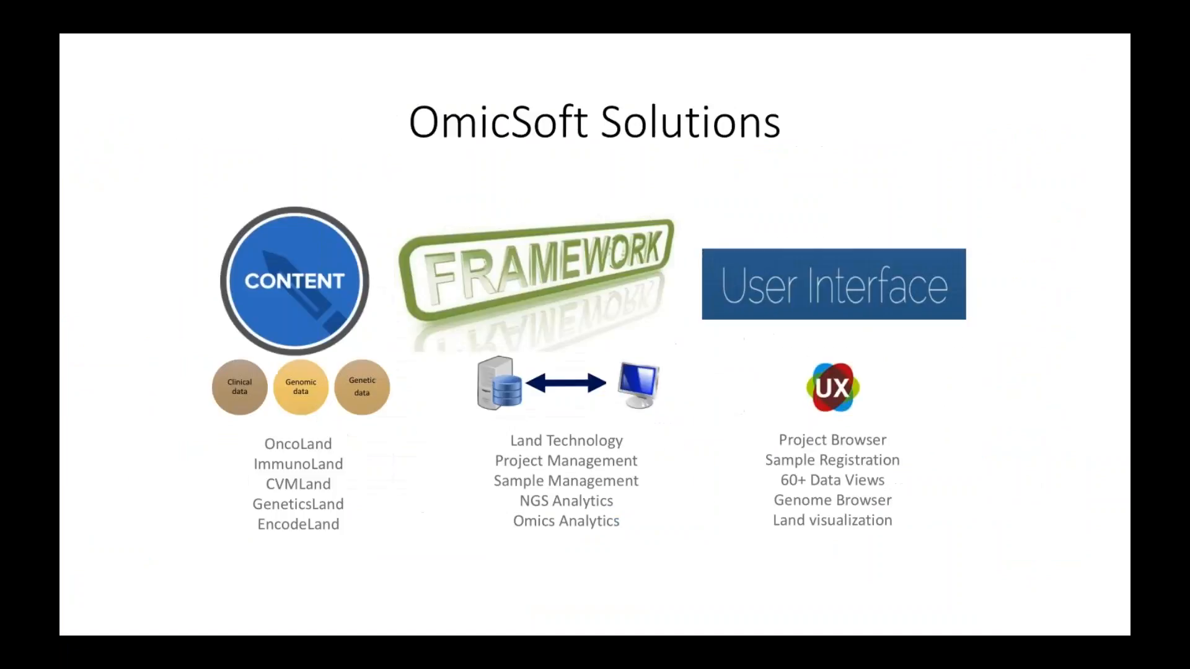
pyautogui.press('Right')
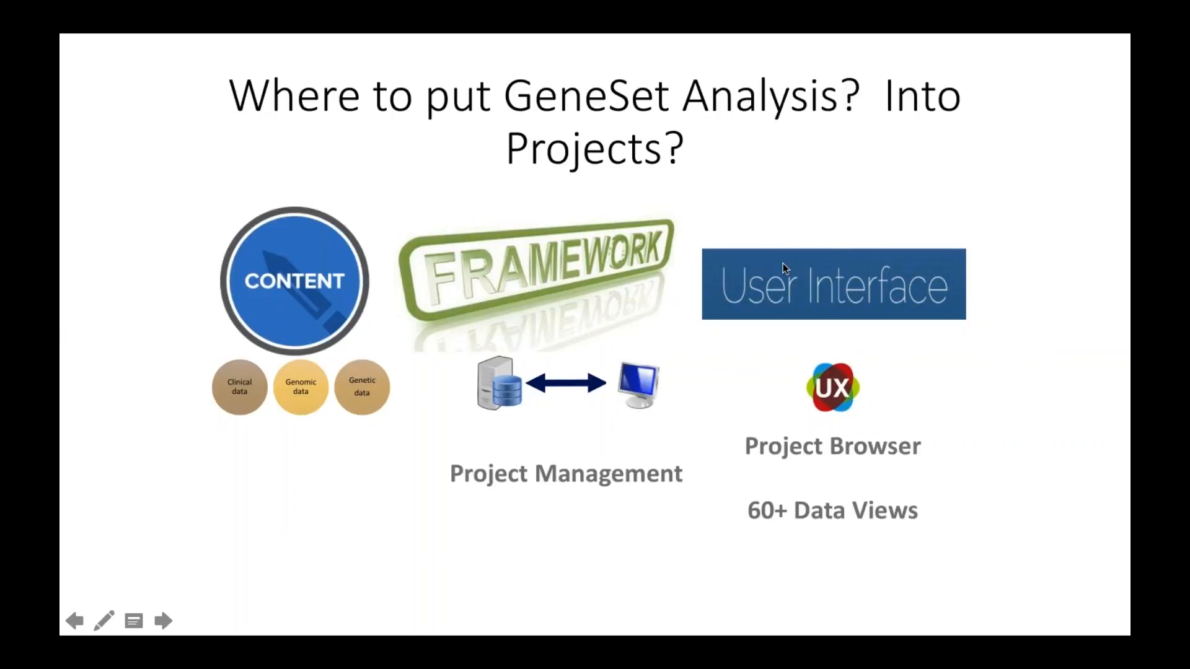
pyautogui.press('Right')
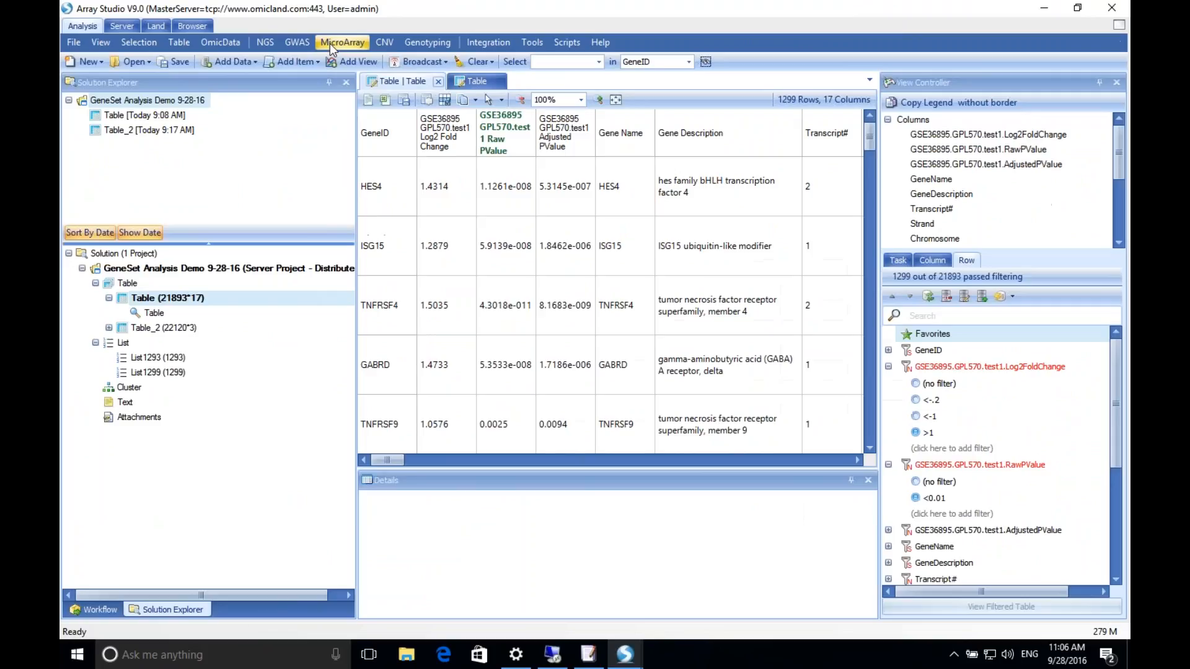
# Look at the microarray Molecular Signatures annotation settings and at the gene content of List1293 in the project
pyautogui.click(330, 43)
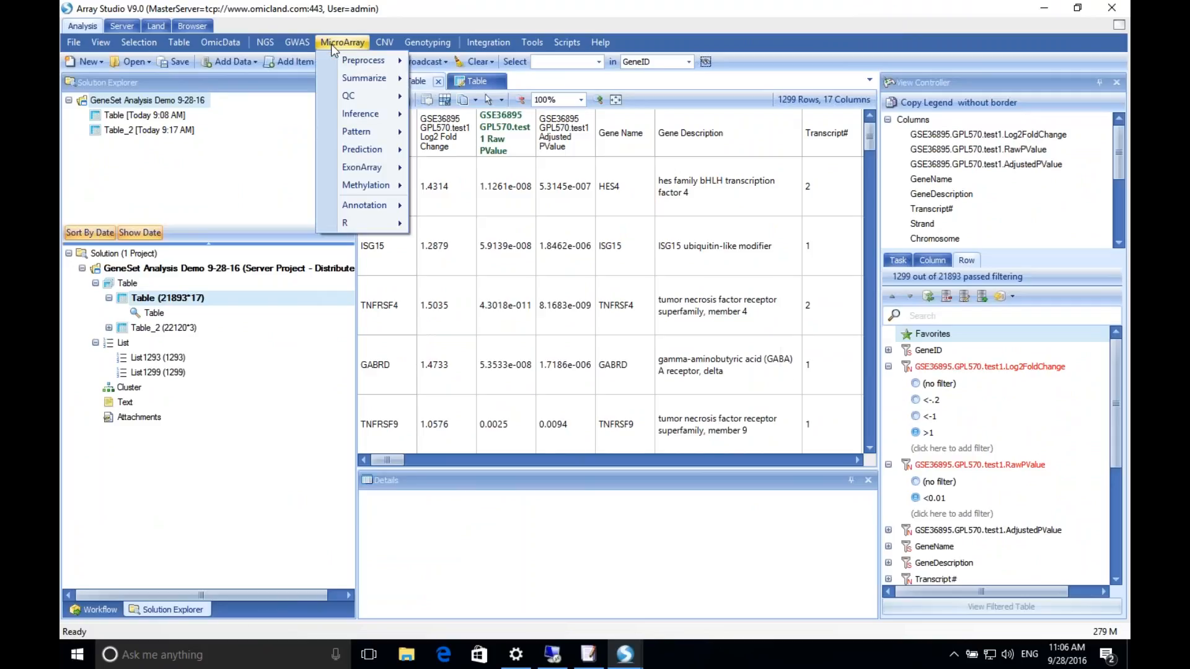
pyautogui.moveTo(371, 205)
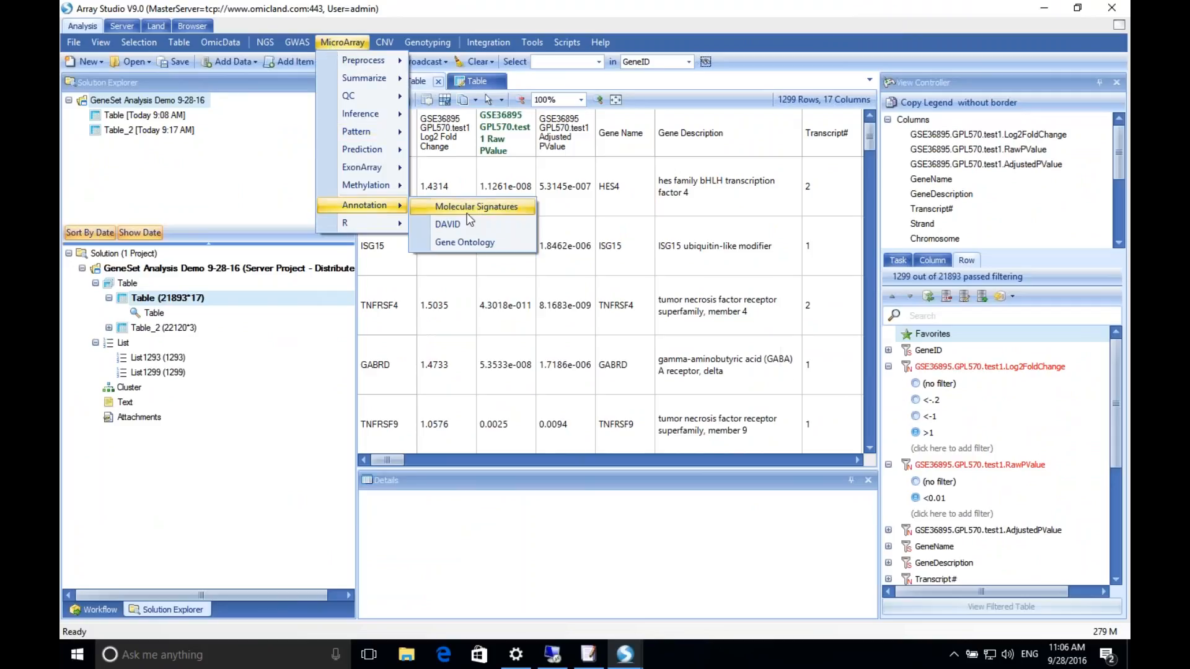
pyautogui.click(462, 207)
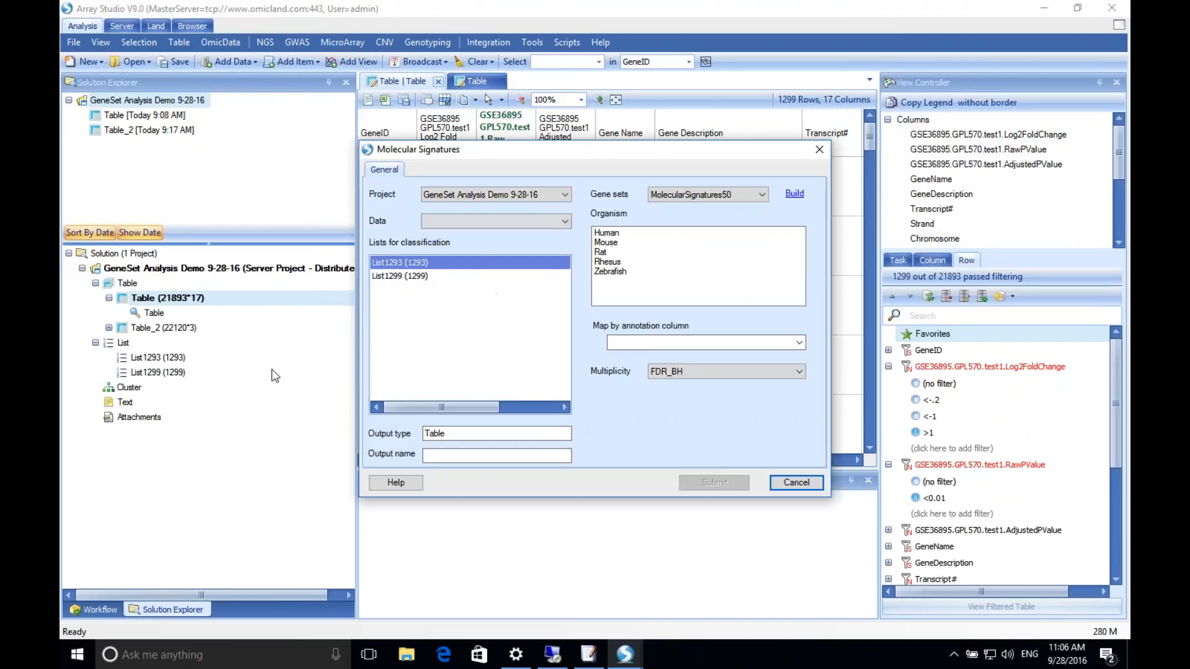
pyautogui.click(797, 482)
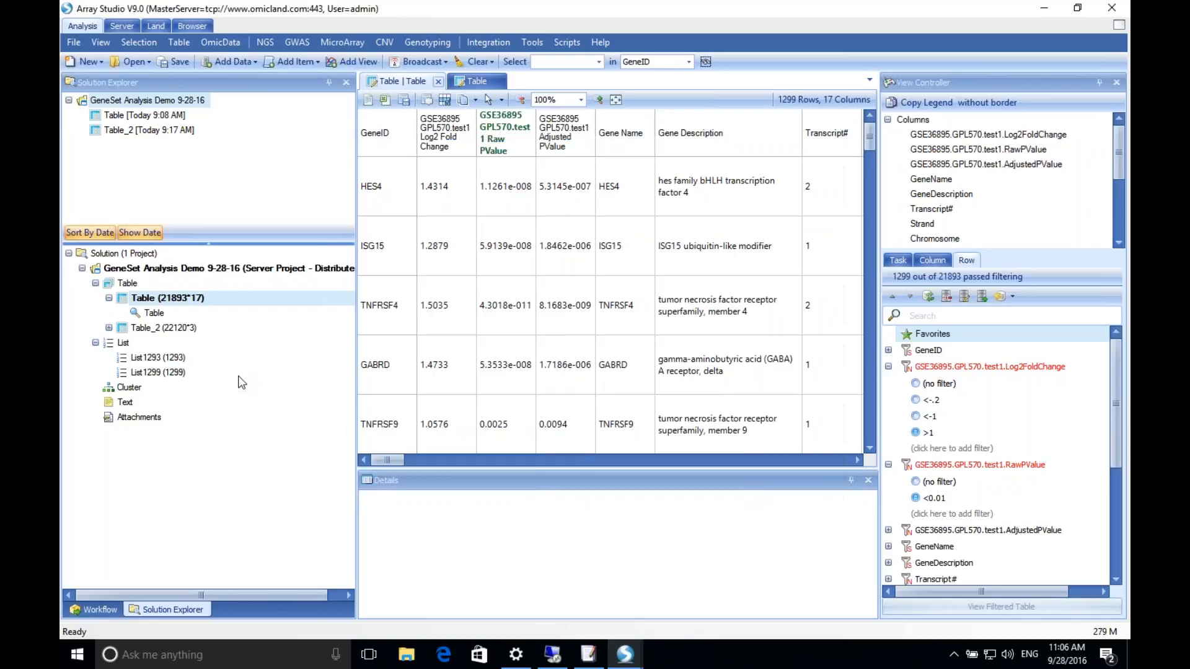
pyautogui.doubleClick(158, 358)
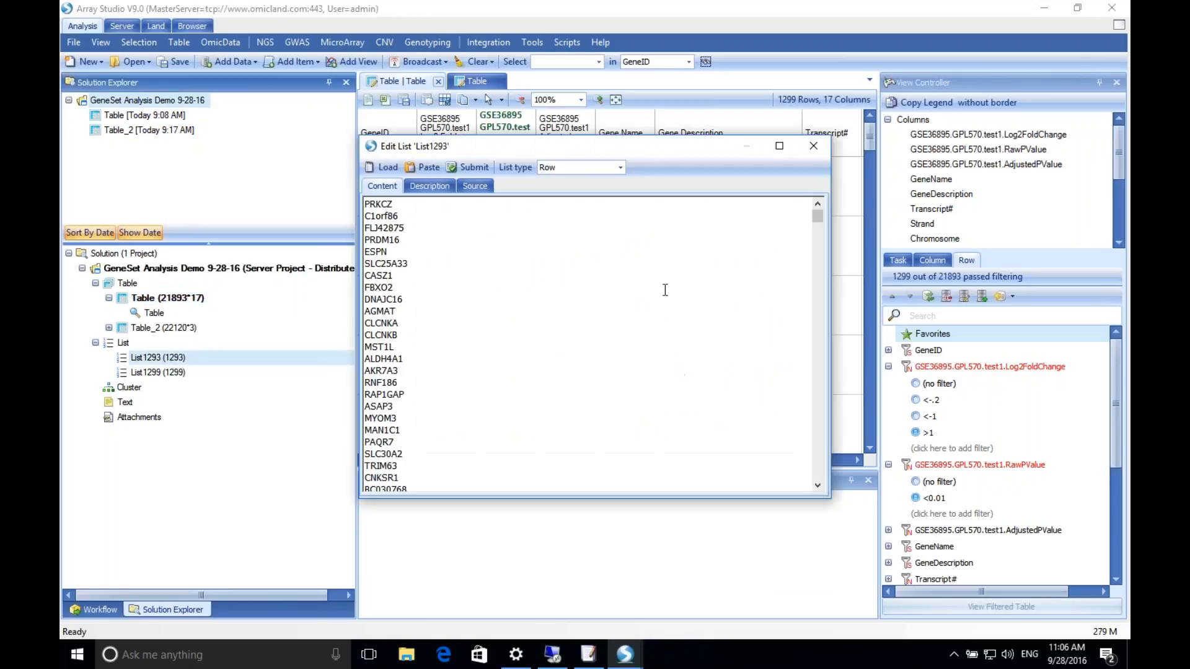
pyautogui.click(814, 146)
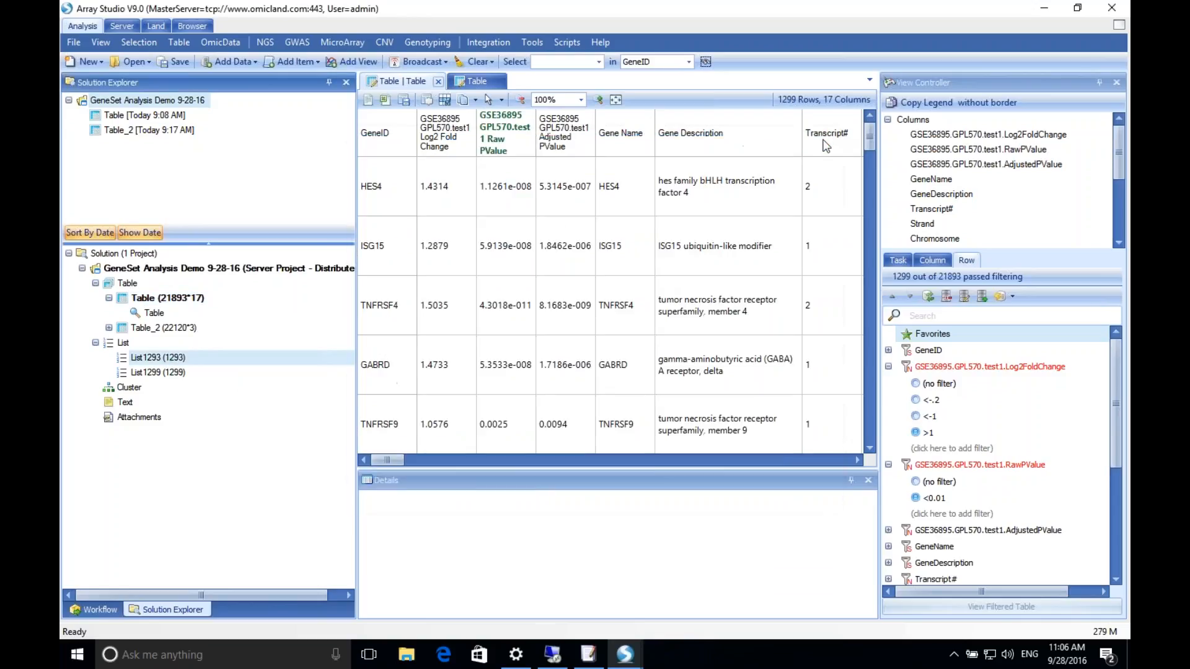
# Review the list, gene set, organism and multiplicity options of the Molecular Signatures analysis without submitting it
pyautogui.click(333, 41)
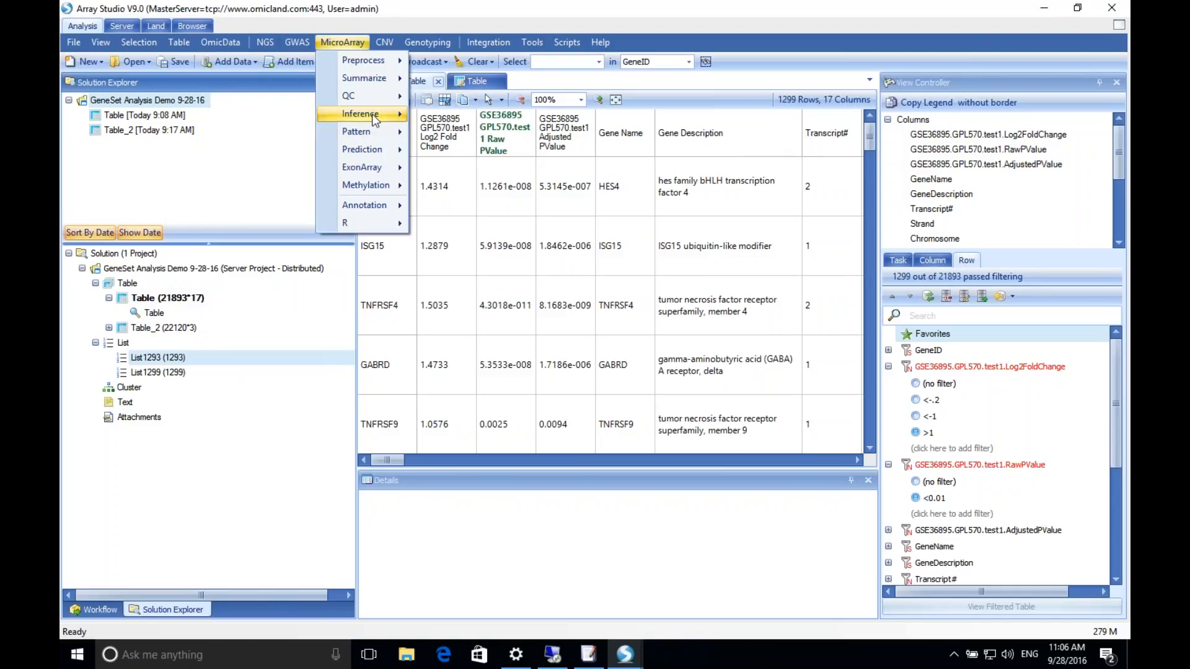
pyautogui.moveTo(385, 206)
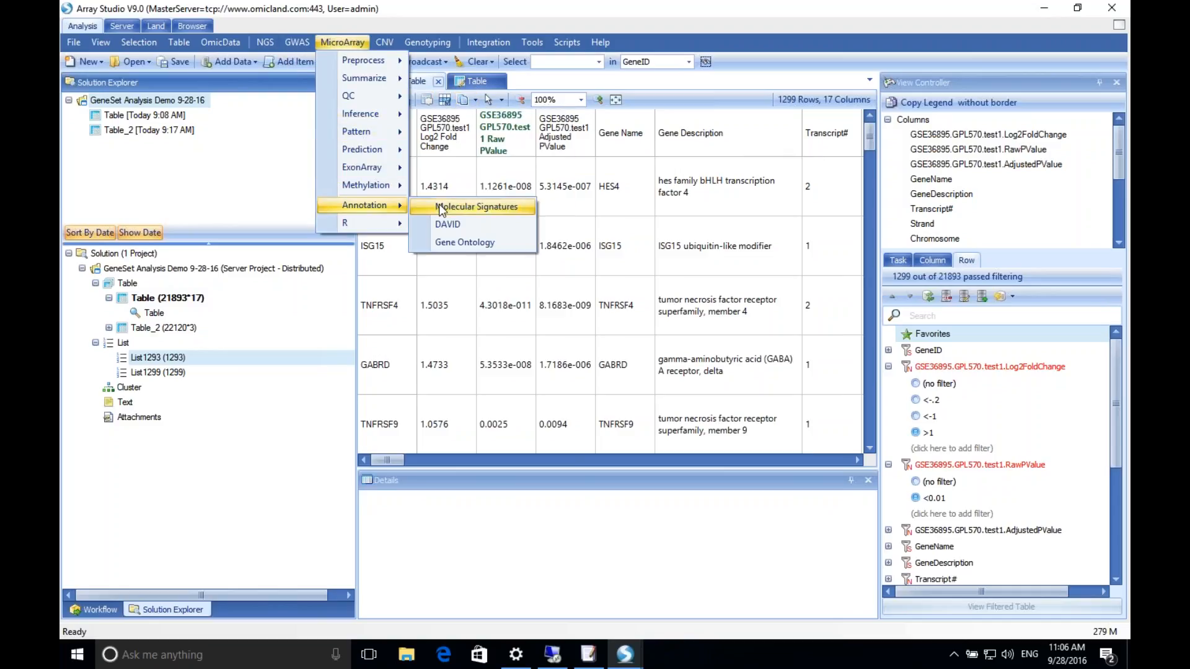
pyautogui.click(439, 205)
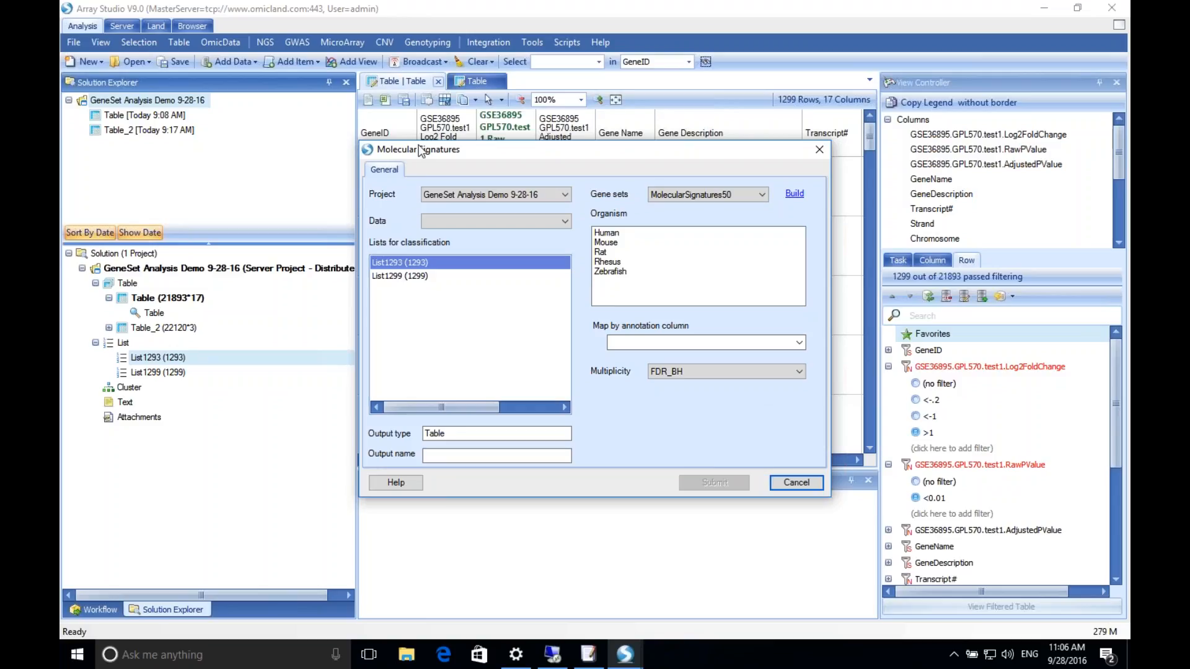
pyautogui.moveTo(456, 153); pyautogui.dragTo(435, 144)
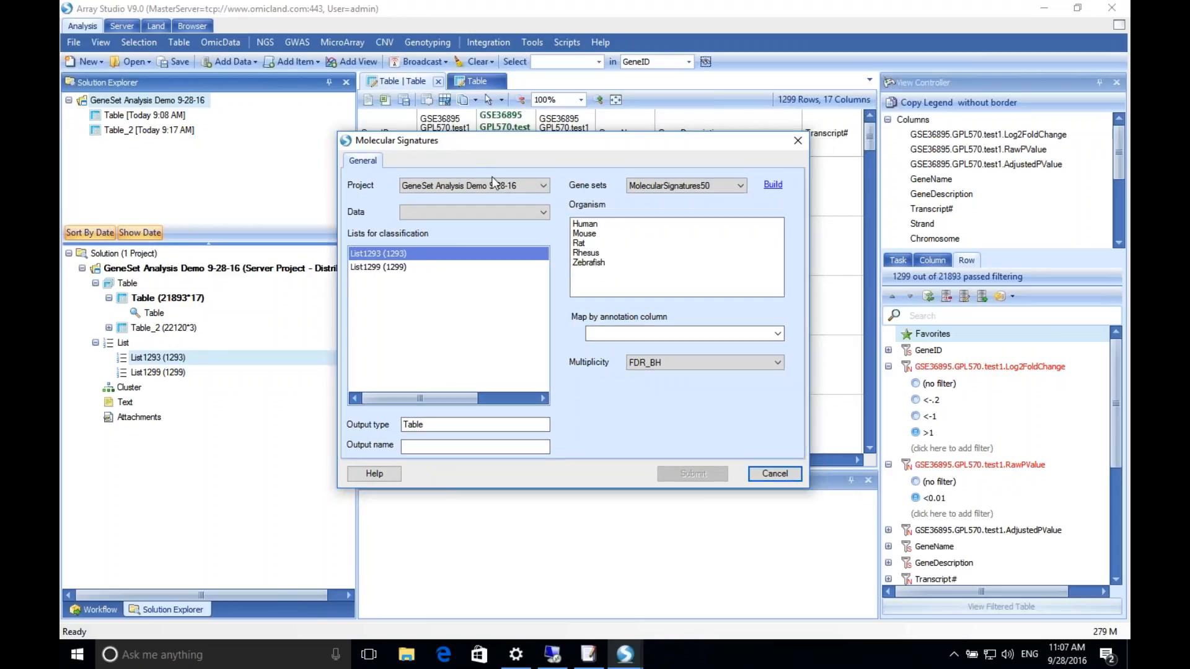
pyautogui.click(768, 474)
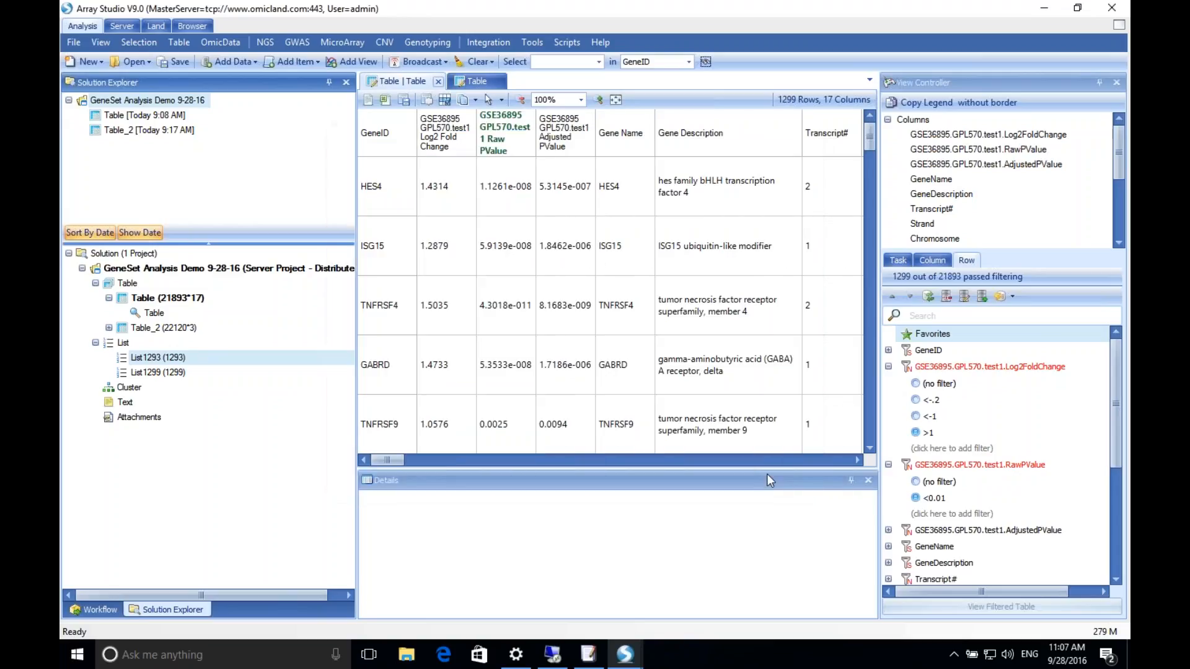
pyautogui.hotkey('ctrl', 'Left')
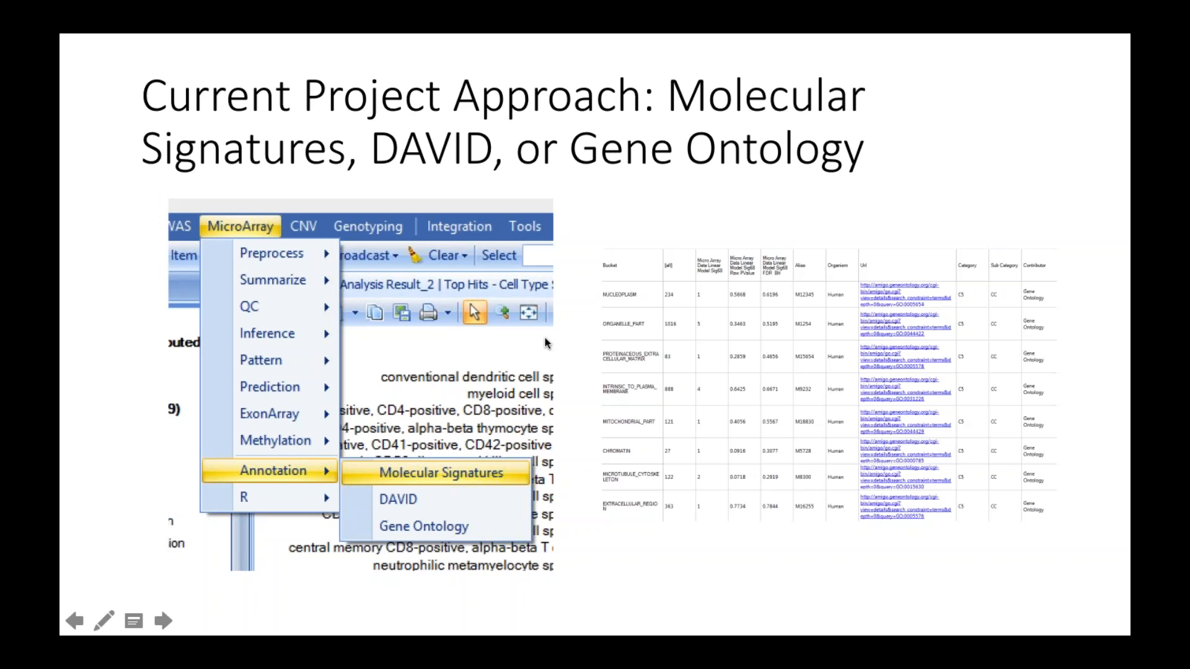
pyautogui.press('Right')
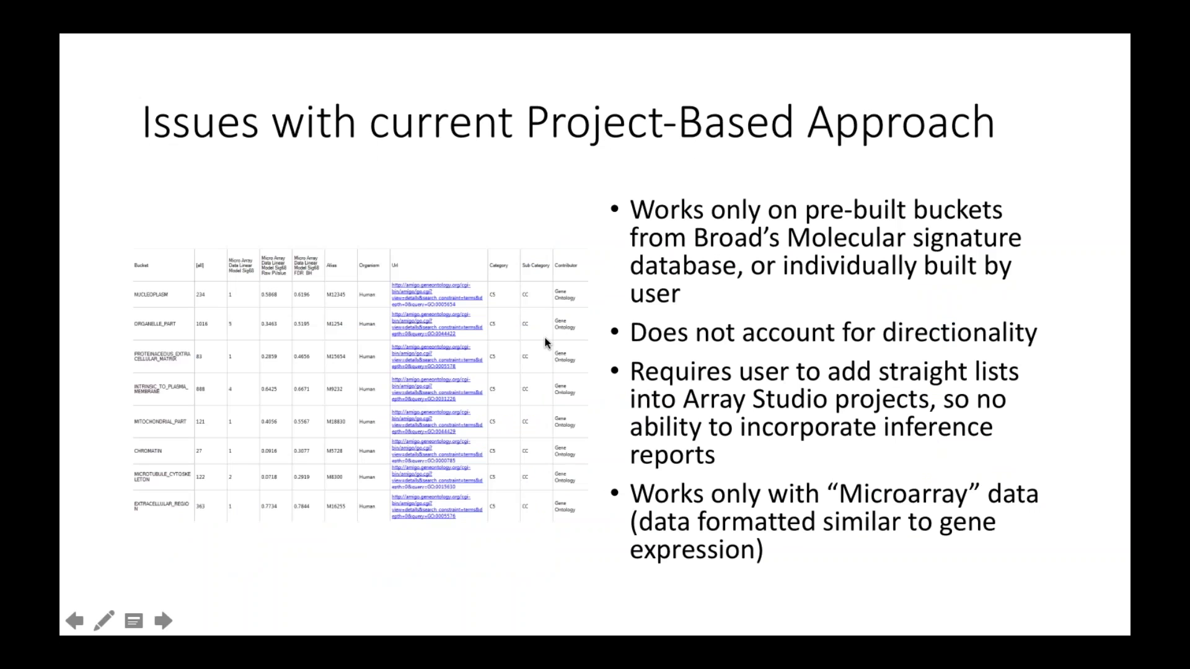
pyautogui.press('Right')
pyautogui.press('Right')
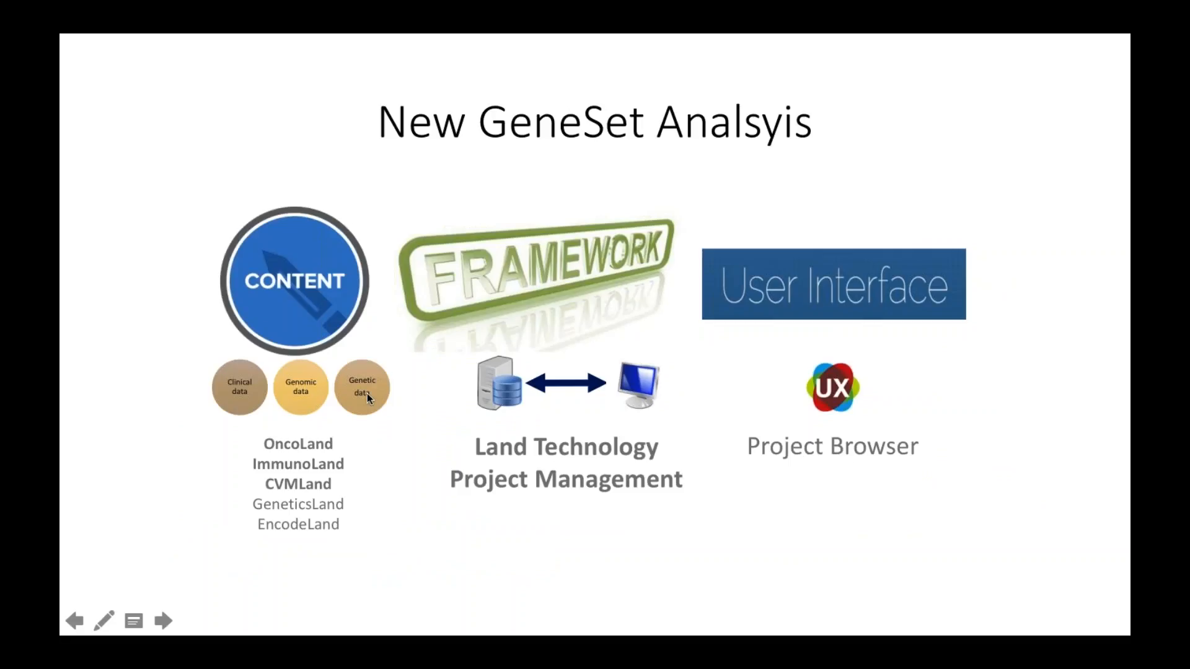
pyautogui.press('Right')
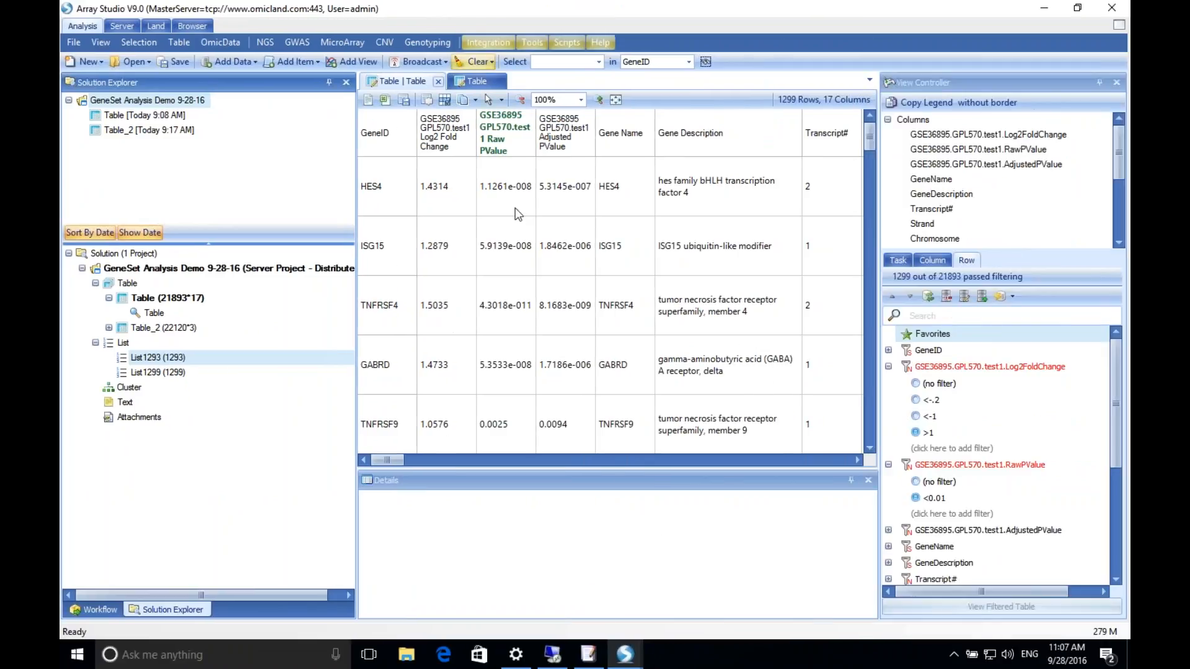
pyautogui.click(212, 270)
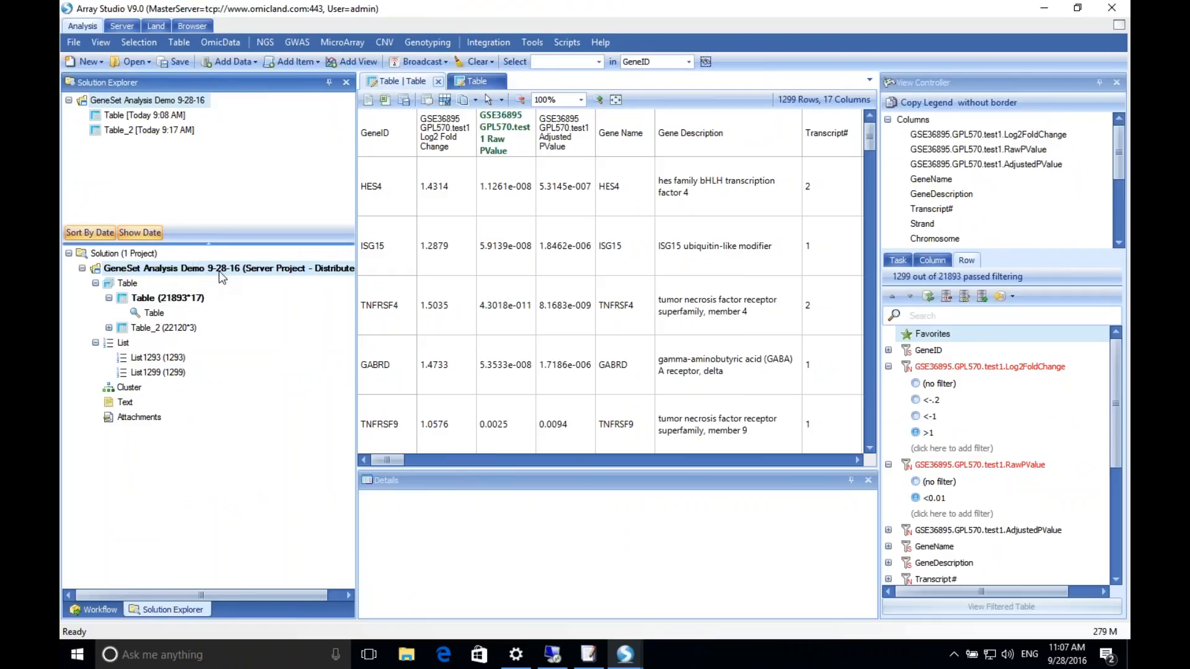
pyautogui.click(90, 62)
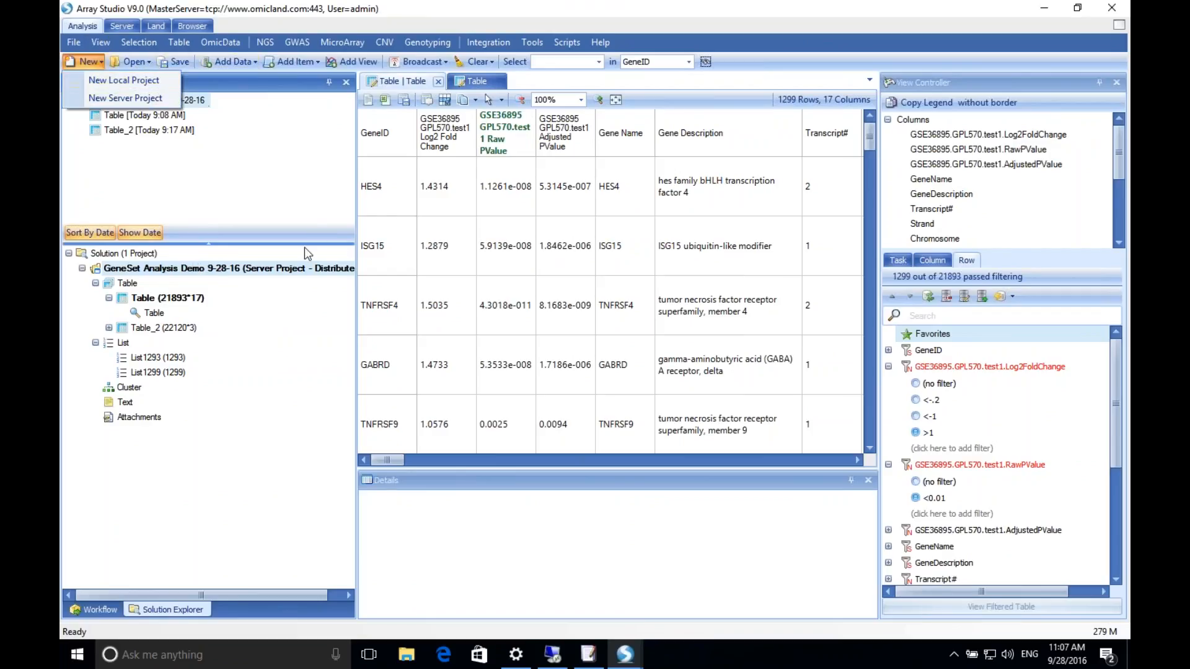
pyautogui.click(317, 358)
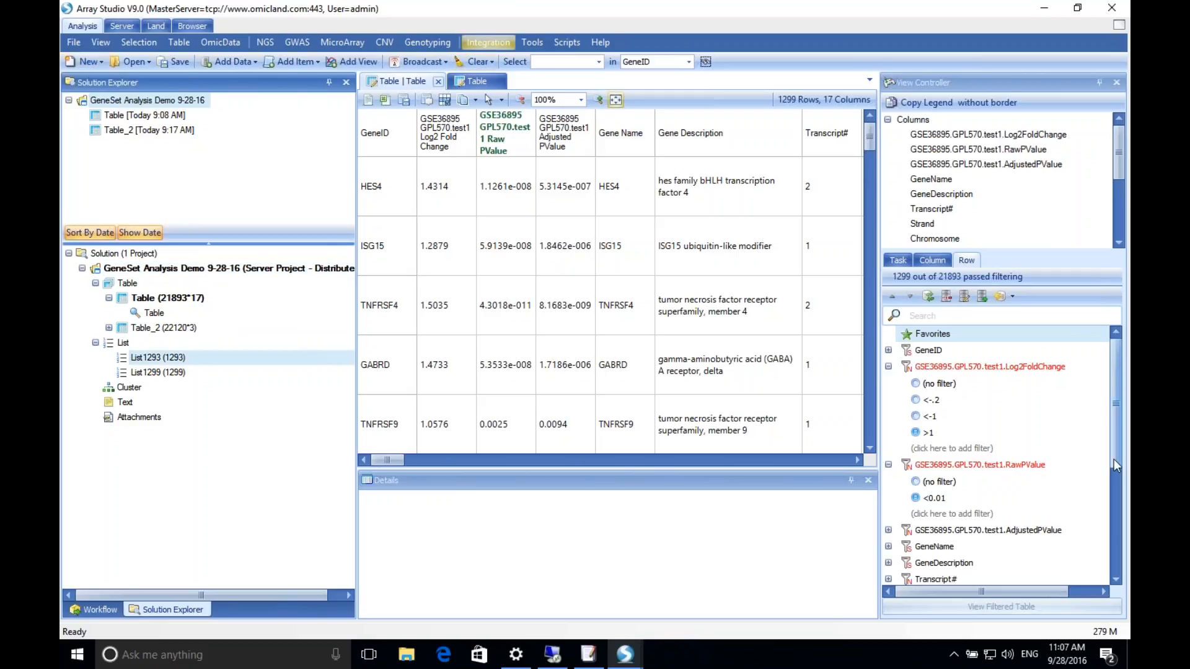
# Start a Gene Set Analysis on the HumanUniversal_V1 universal set and select all listed gene set databases to search
pyautogui.click(494, 44)
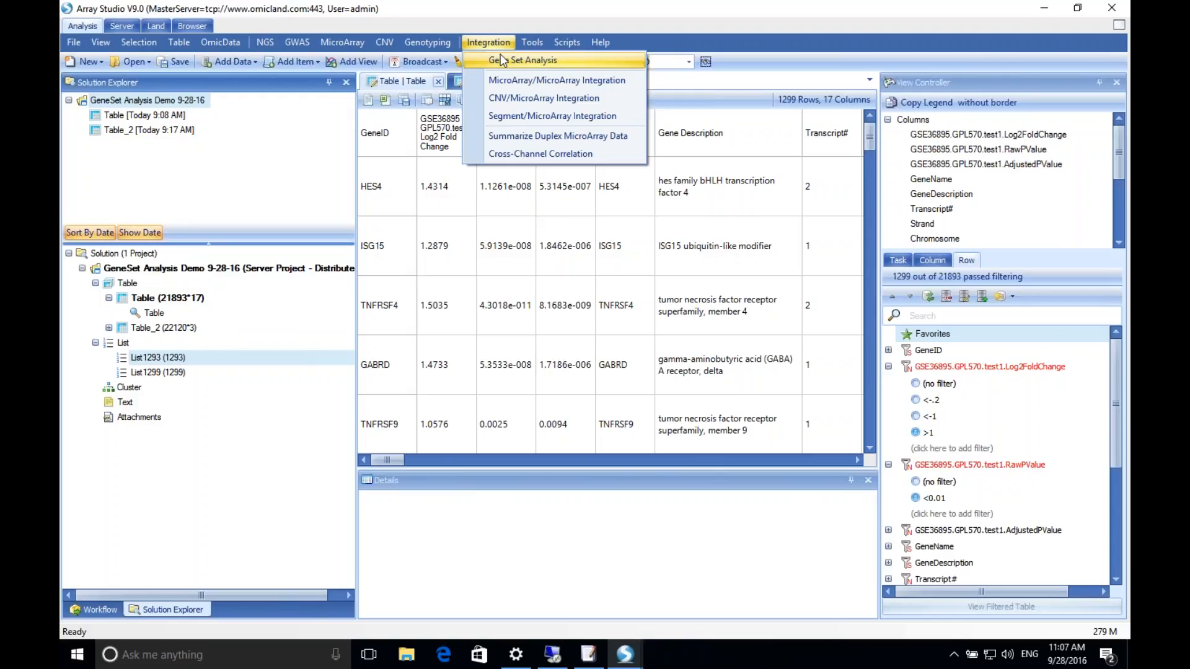
pyautogui.click(502, 59)
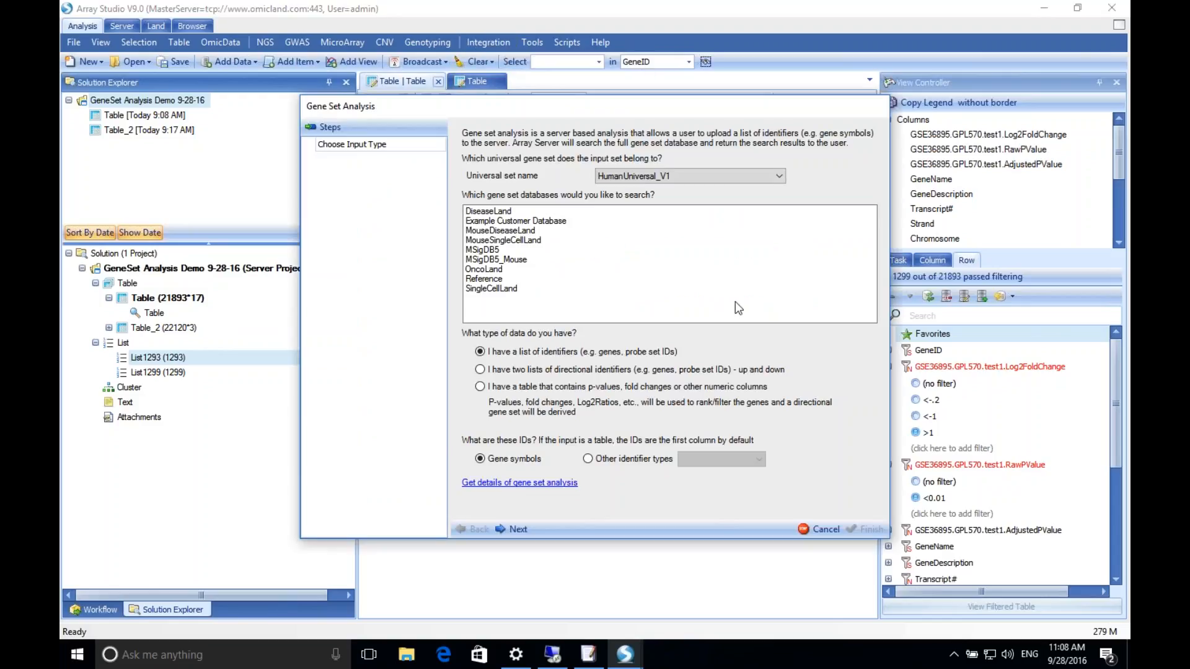
pyautogui.click(673, 177)
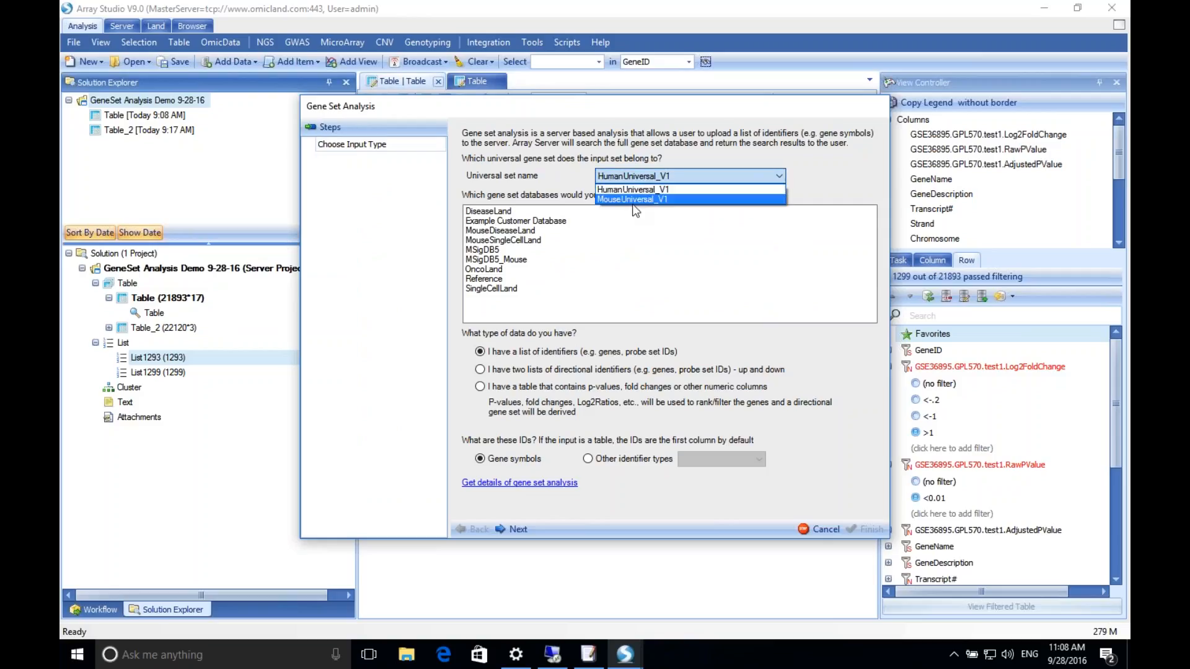
pyautogui.click(624, 163)
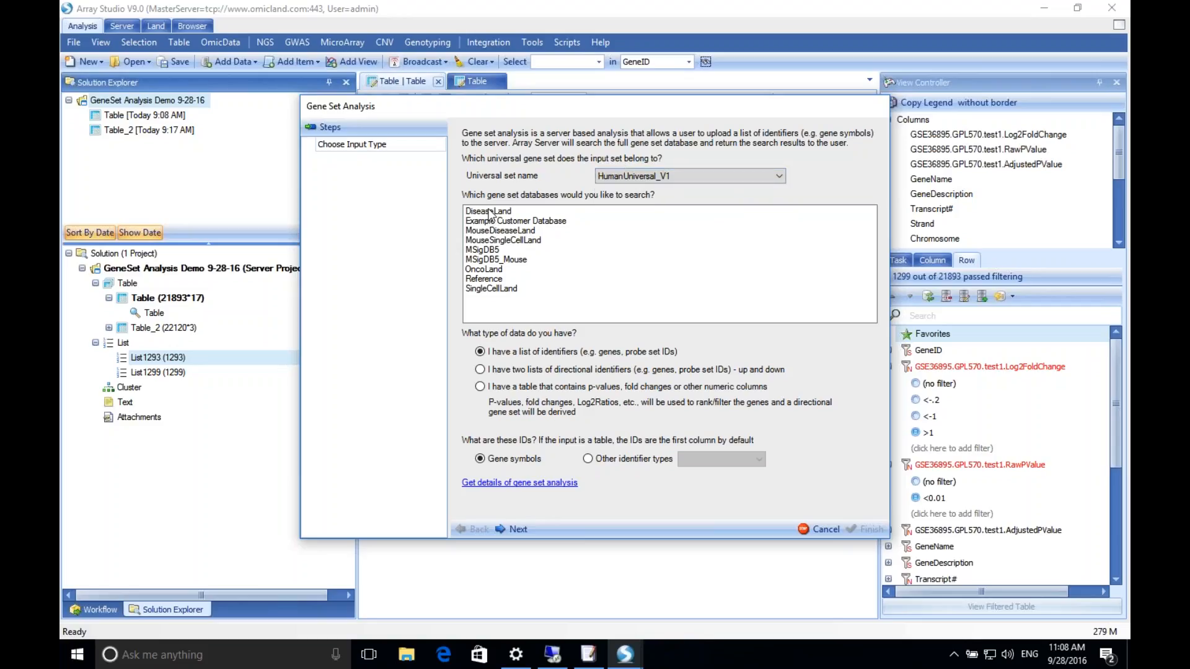
pyautogui.moveTo(490, 214); pyautogui.dragTo(502, 302)
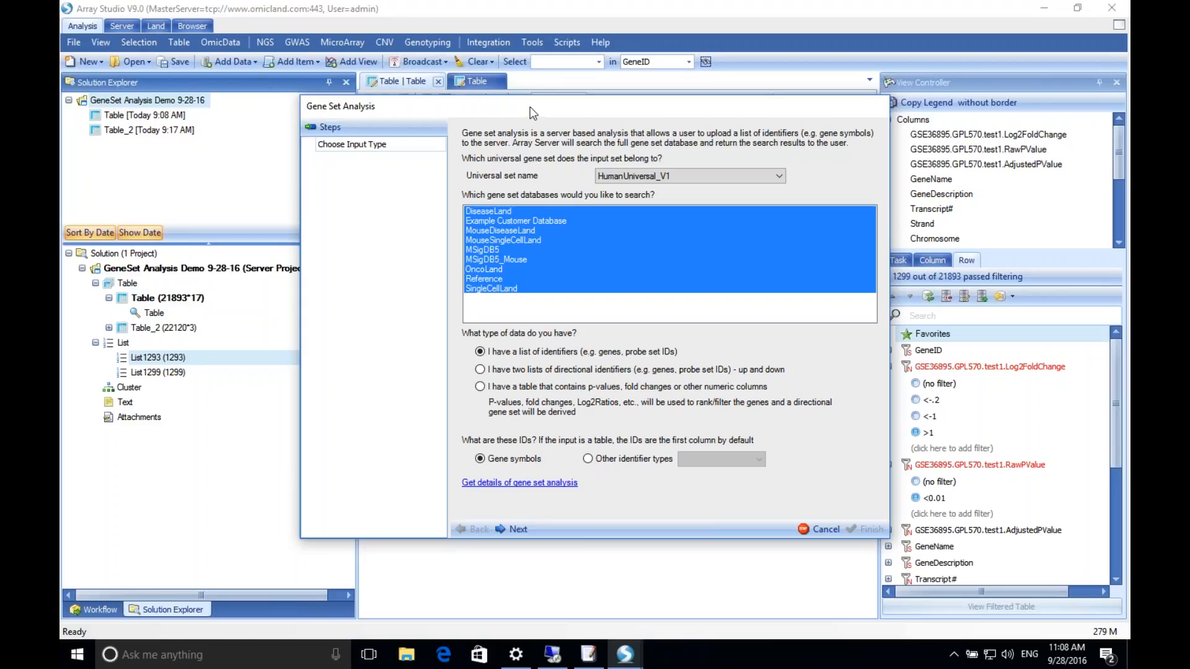
pyautogui.moveTo(530, 107); pyautogui.dragTo(530, 100)
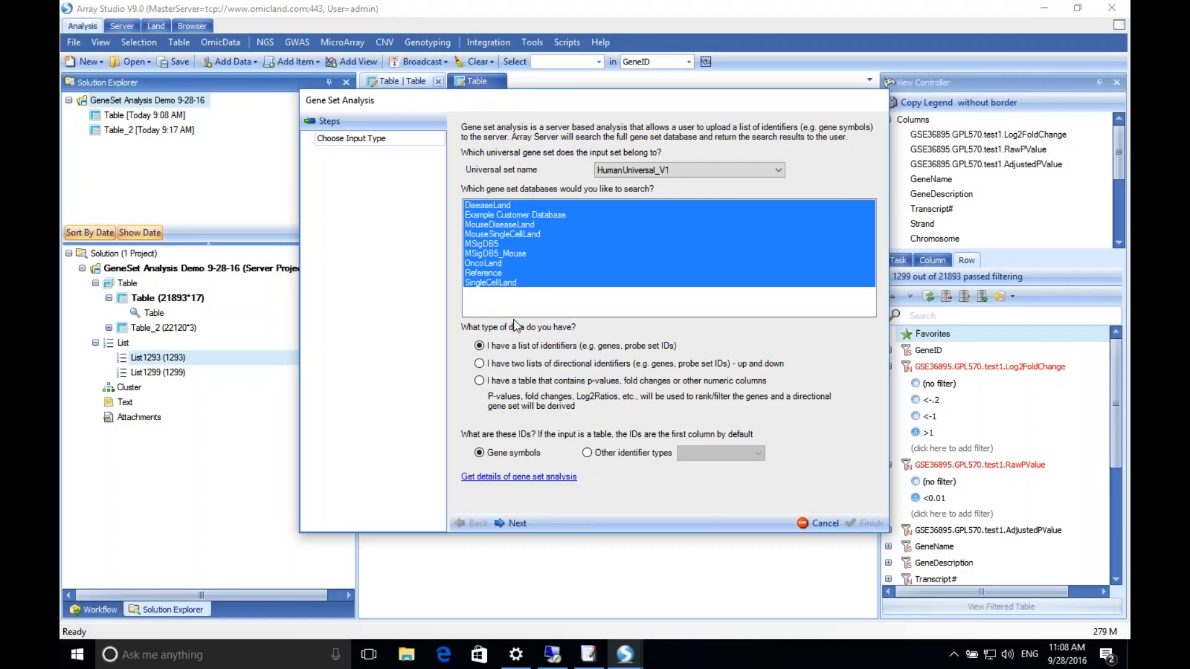
# Review the directional-list and other identifier options, and set the input to a single list of identifiers given as gene symbols
pyautogui.click(524, 365)
pyautogui.click(613, 453)
pyautogui.click(698, 454)
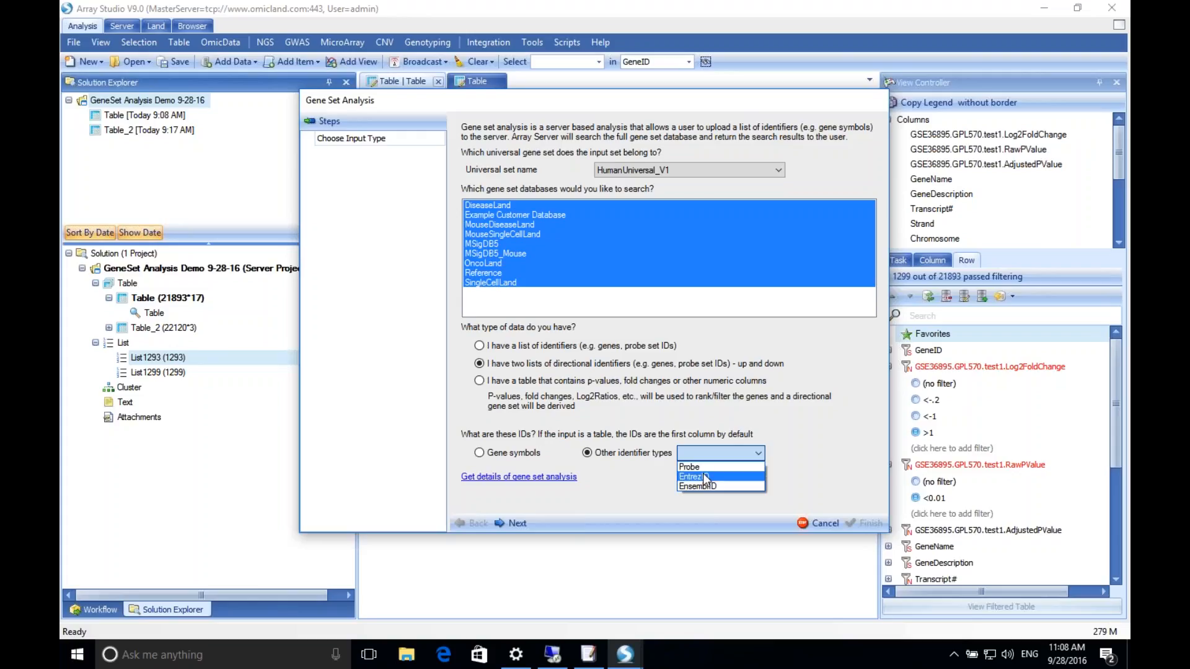
pyautogui.click(488, 456)
pyautogui.click(489, 454)
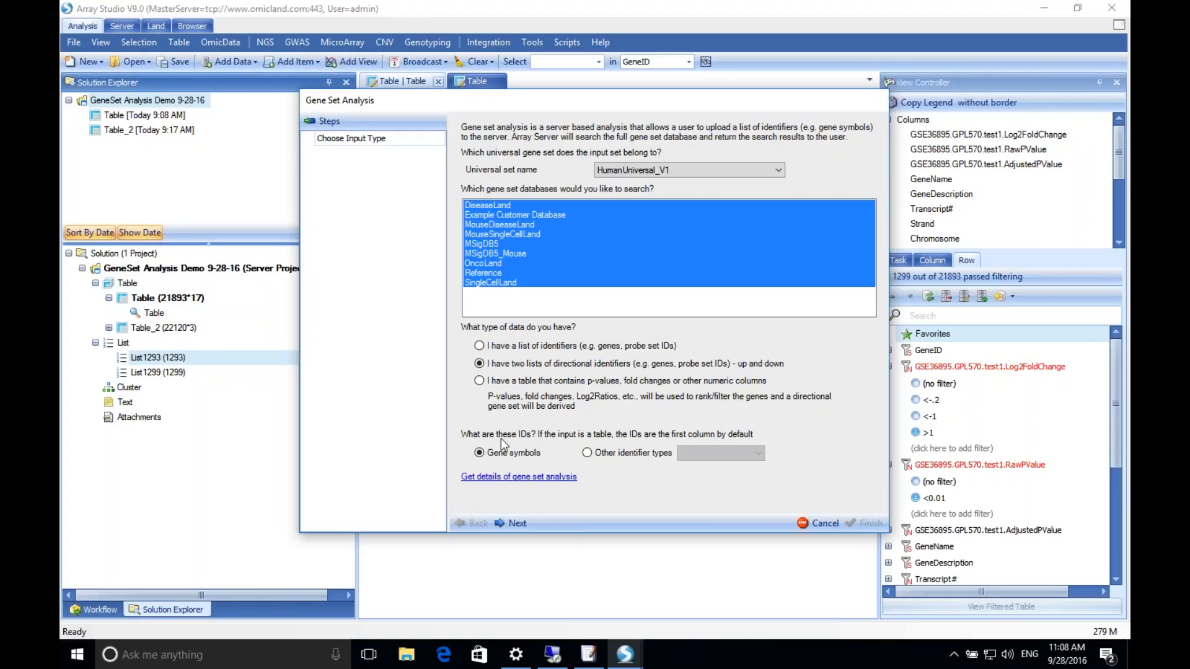
pyautogui.click(509, 347)
pyautogui.click(515, 523)
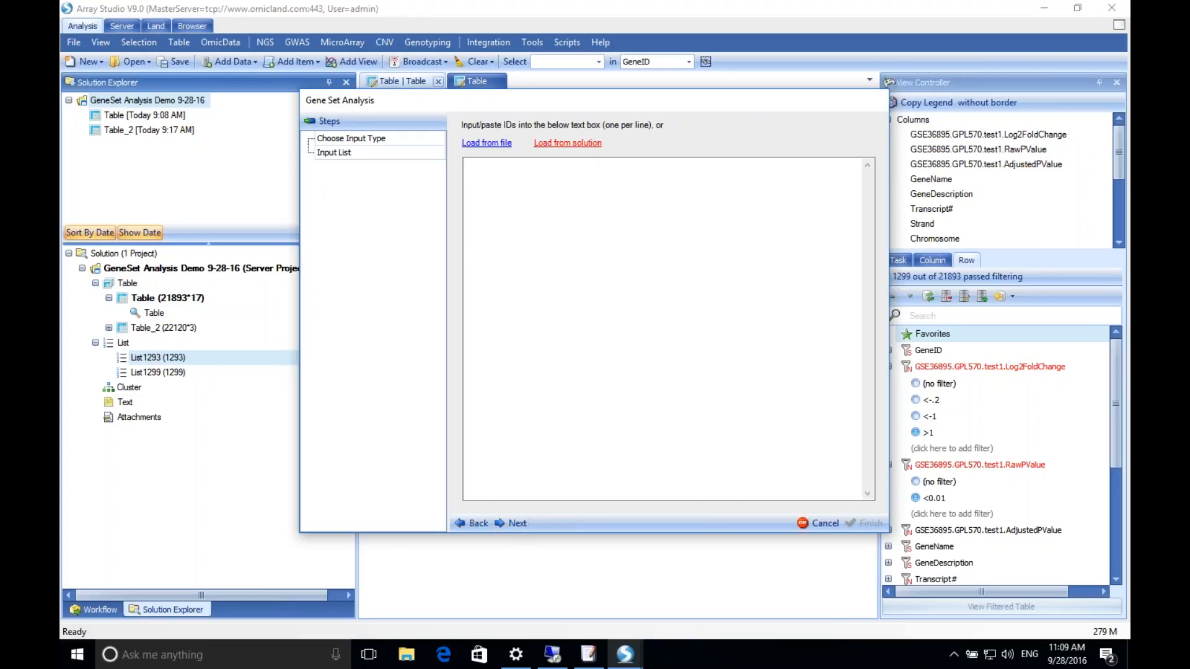
# Copy the highlighted genes from GeneSetAnalysisSKCM.oscript in EmEditor and paste them as the analysis input list in Array Studio
pyautogui.click(567, 143)
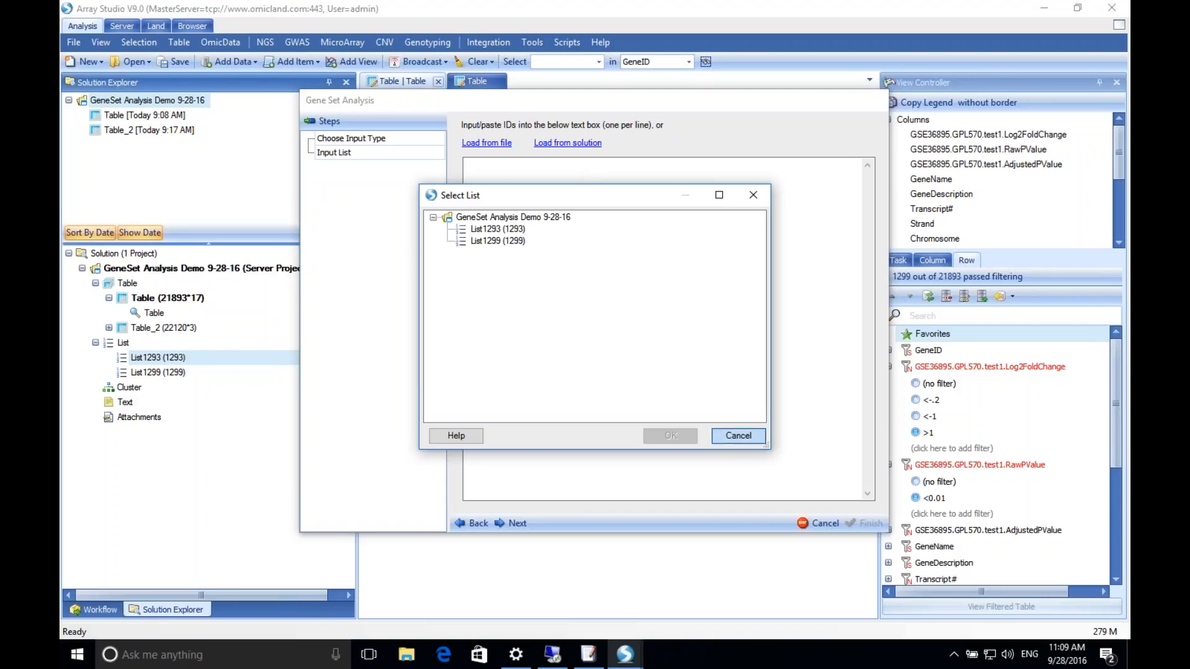
pyautogui.press('Escape')
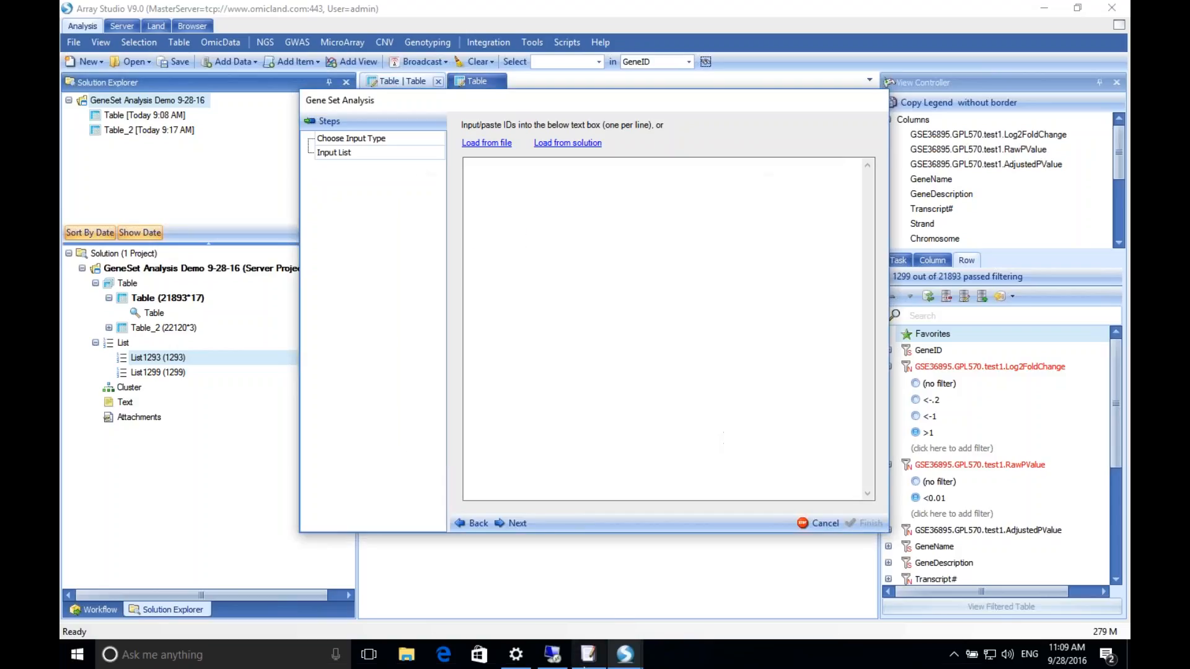
pyautogui.click(586, 653)
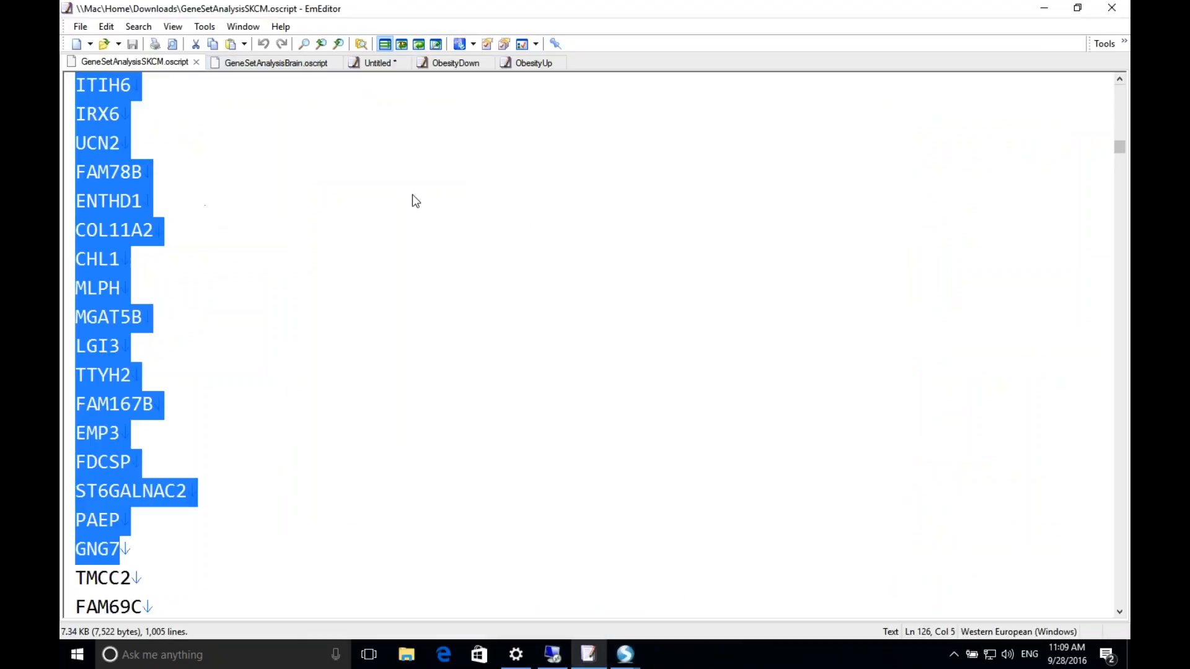
pyautogui.hotkey('ctrl', 'c')
pyautogui.hotkey('alt', 'Tab')
pyautogui.hotkey('ctrl', 'v')
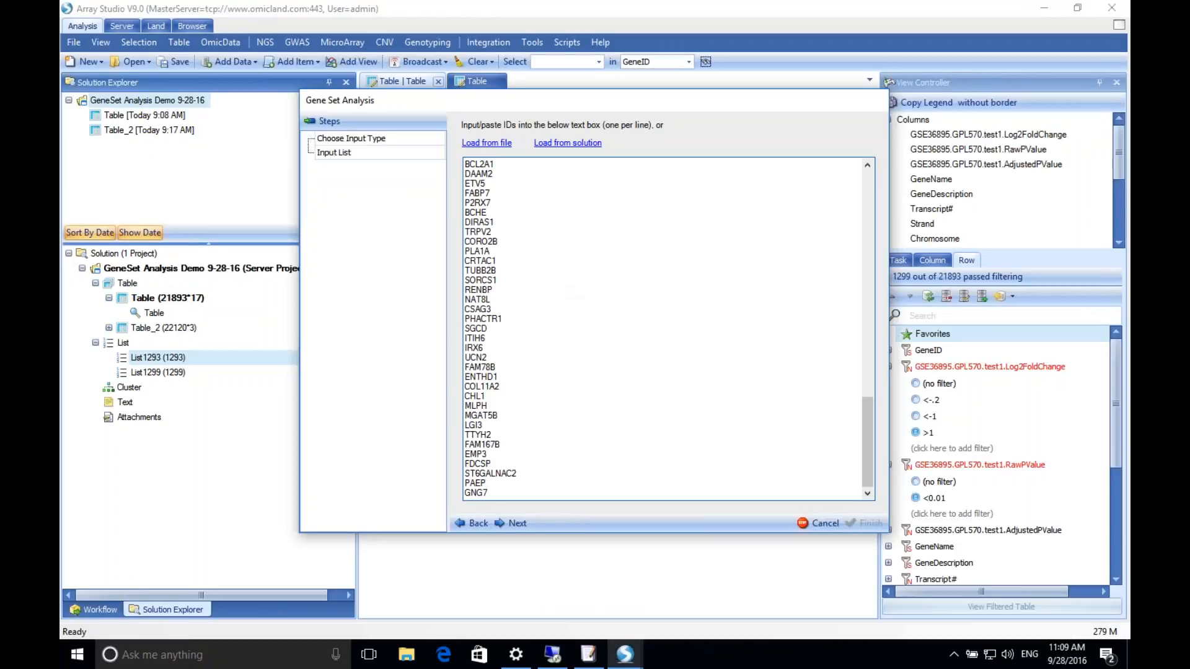
pyautogui.moveTo(868, 440); pyautogui.dragTo(821, 153)
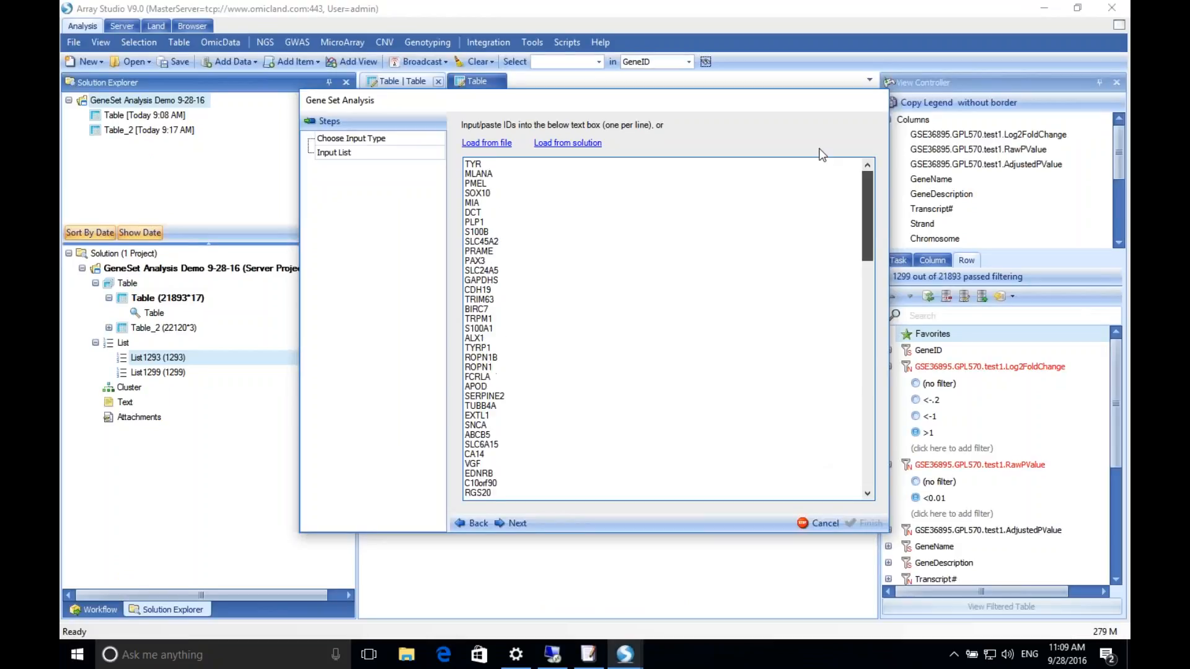
pyautogui.click(513, 523)
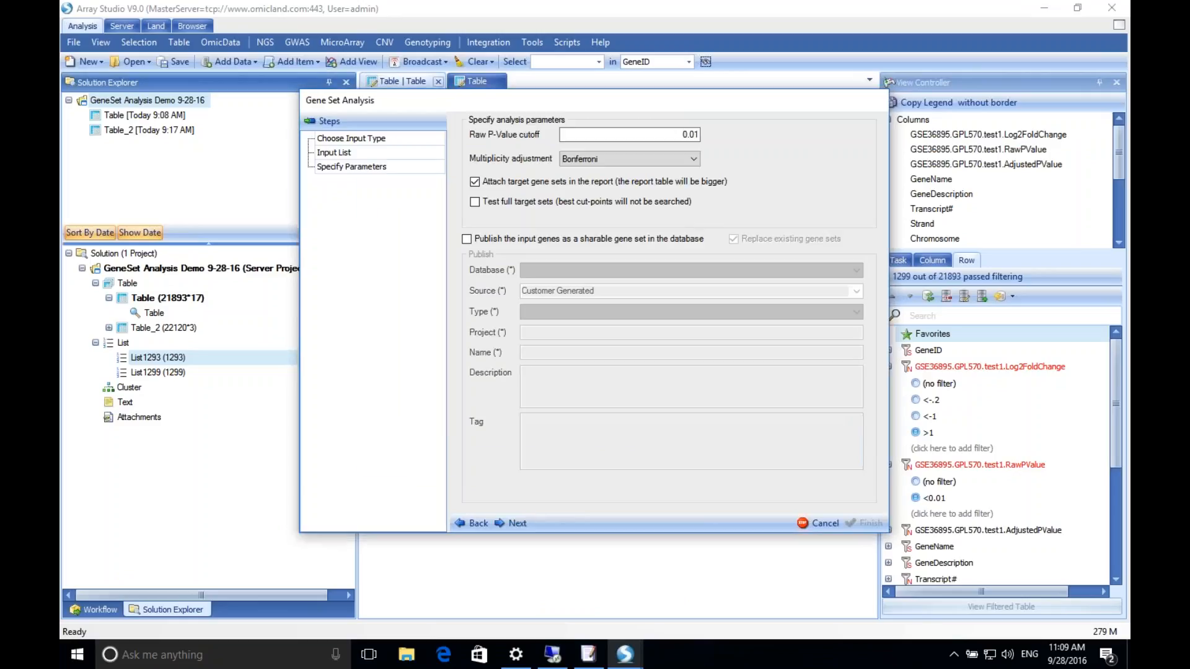
# Set the raw p-value cutoff of the gene set analysis to 0.01
pyautogui.click(611, 135)
pyautogui.moveTo(660, 136); pyautogui.dragTo(701, 132)
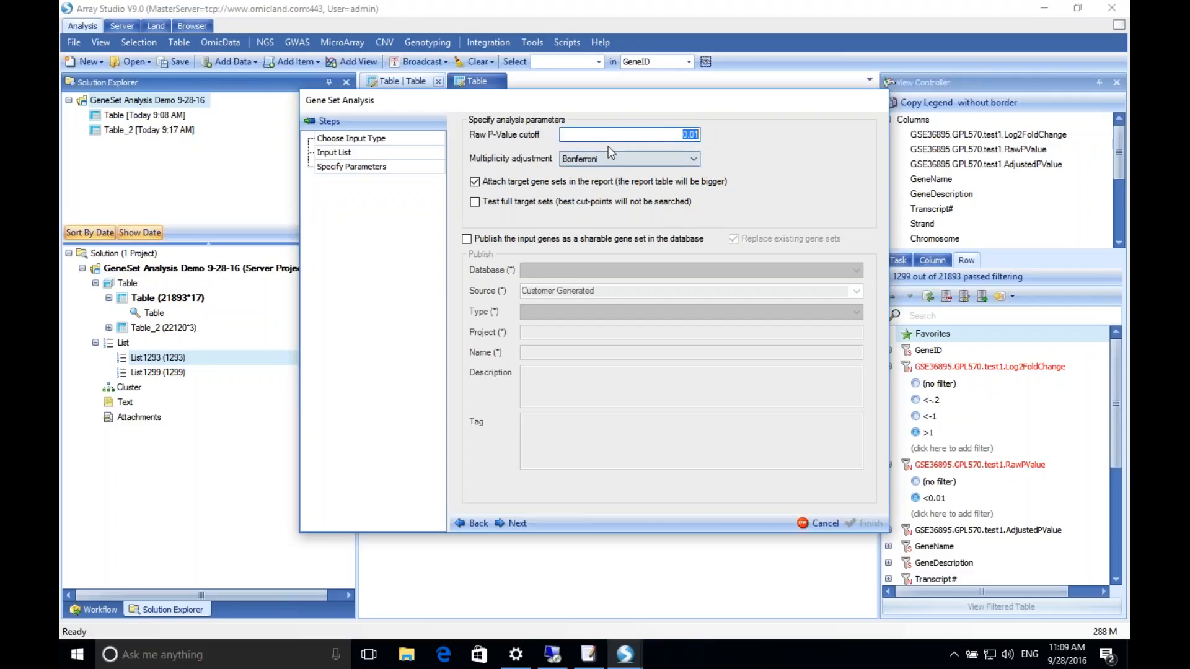
pyautogui.write('1')
pyautogui.press('BackSpace')
pyautogui.write('0.01')
# Publish the input genes as a sharable gene set to Example Customer Database with type Cancer Specific Gene Expression
pyautogui.click(507, 240)
pyautogui.click(559, 273)
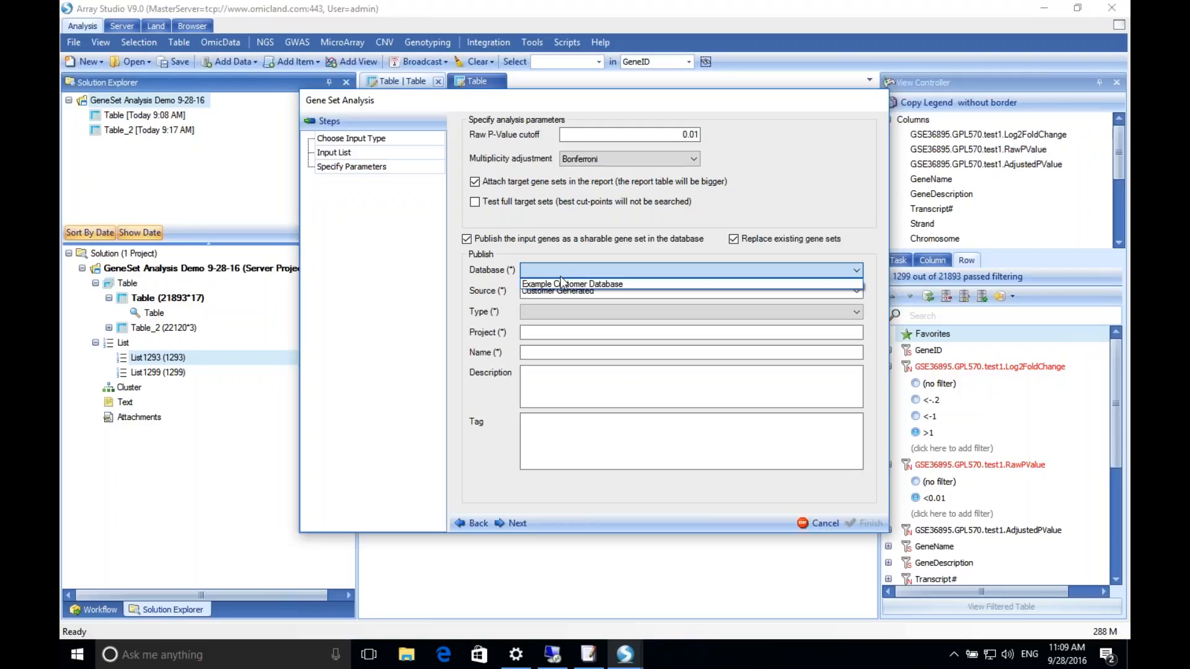
pyautogui.click(592, 285)
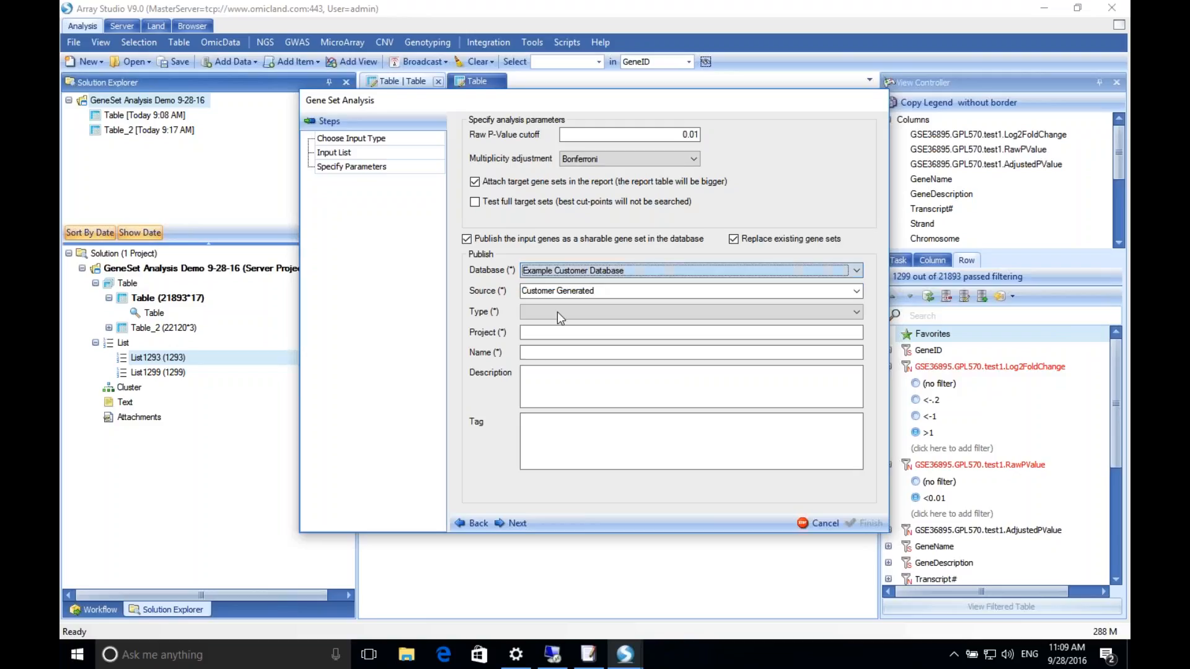
pyautogui.click(556, 311)
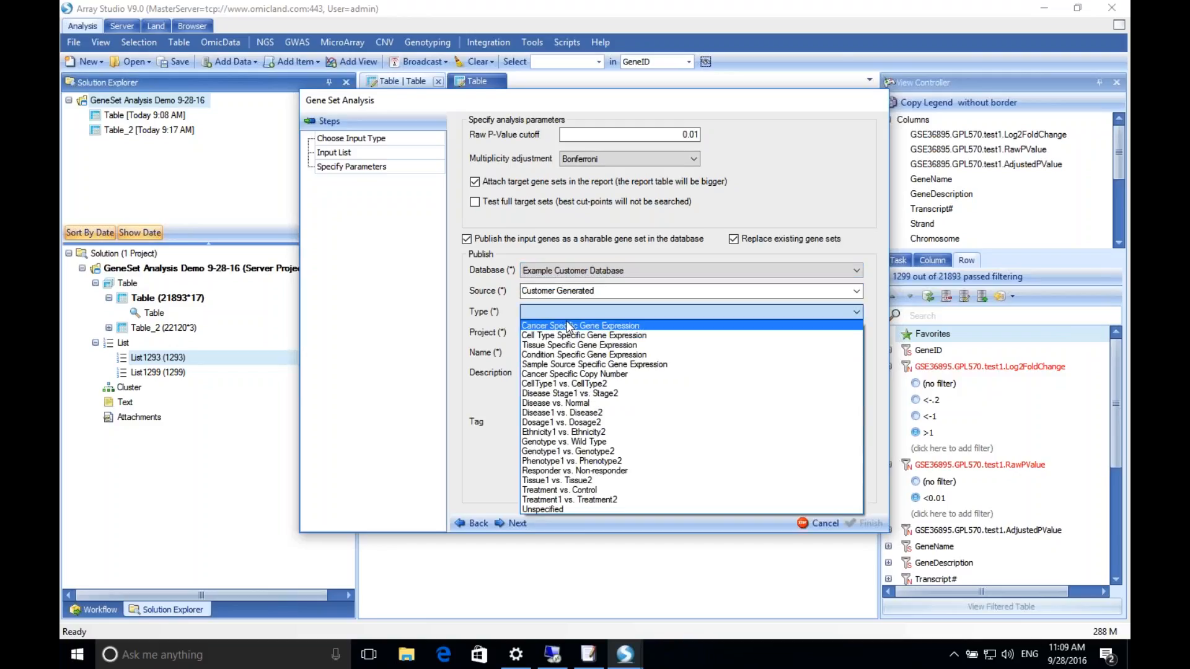
pyautogui.click(567, 323)
# Fill in project "SKCM Example Genes", name "SKCM Example Genelist" and description "From my demo 9-28-16" for the published gene set
pyautogui.click(595, 331)
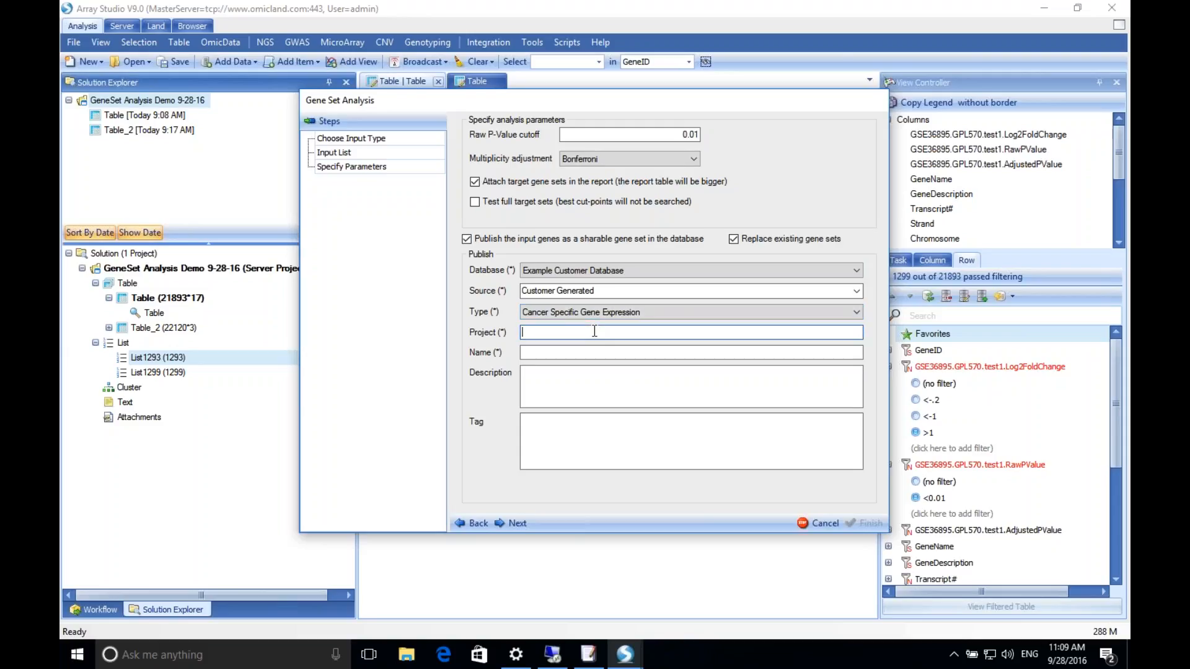
pyautogui.write('SKCM Example Genes')
pyautogui.click(589, 352)
pyautogui.write('SL')
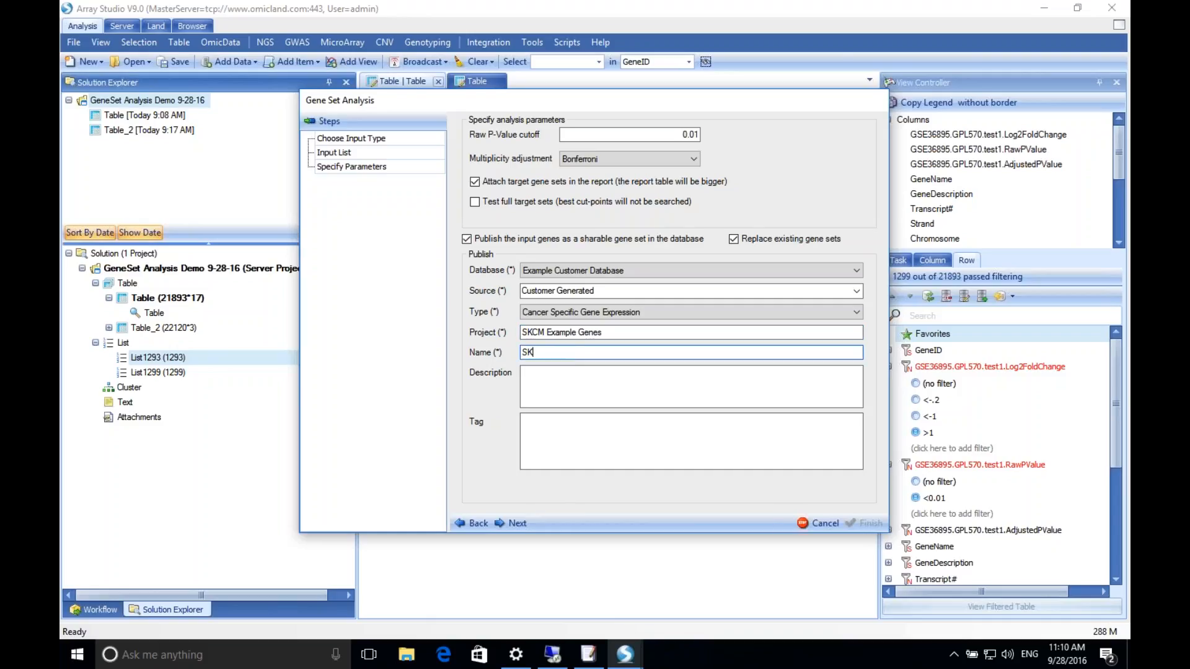
pyautogui.write('CM Example GEnel')
pyautogui.press('BackSpace')
pyautogui.press('BackSpace')
pyautogui.press('BackSpace')
pyautogui.press('BackSpace')
pyautogui.write('enlist')
pyautogui.press('BackSpace')
pyautogui.press('BackSpace')
pyautogui.press('BackSpace')
pyautogui.press('BackSpace')
pyautogui.write('elist')
pyautogui.press('Tab')
pyautogui.write('From')
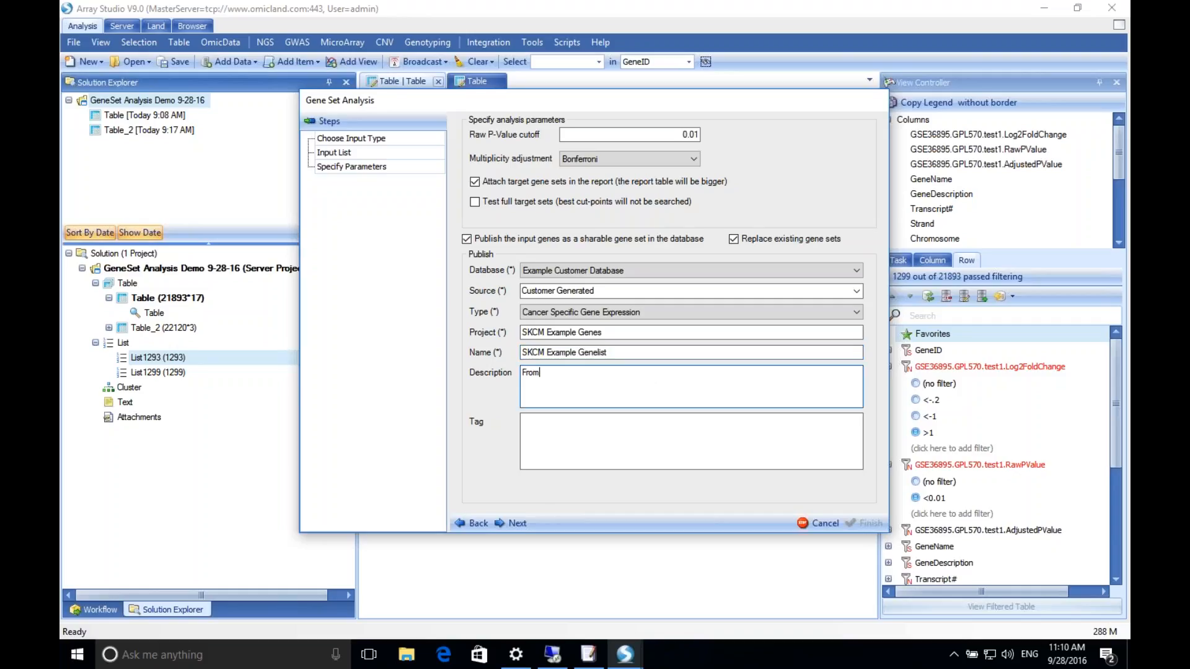
pyautogui.write(' my demo 9-28-16')
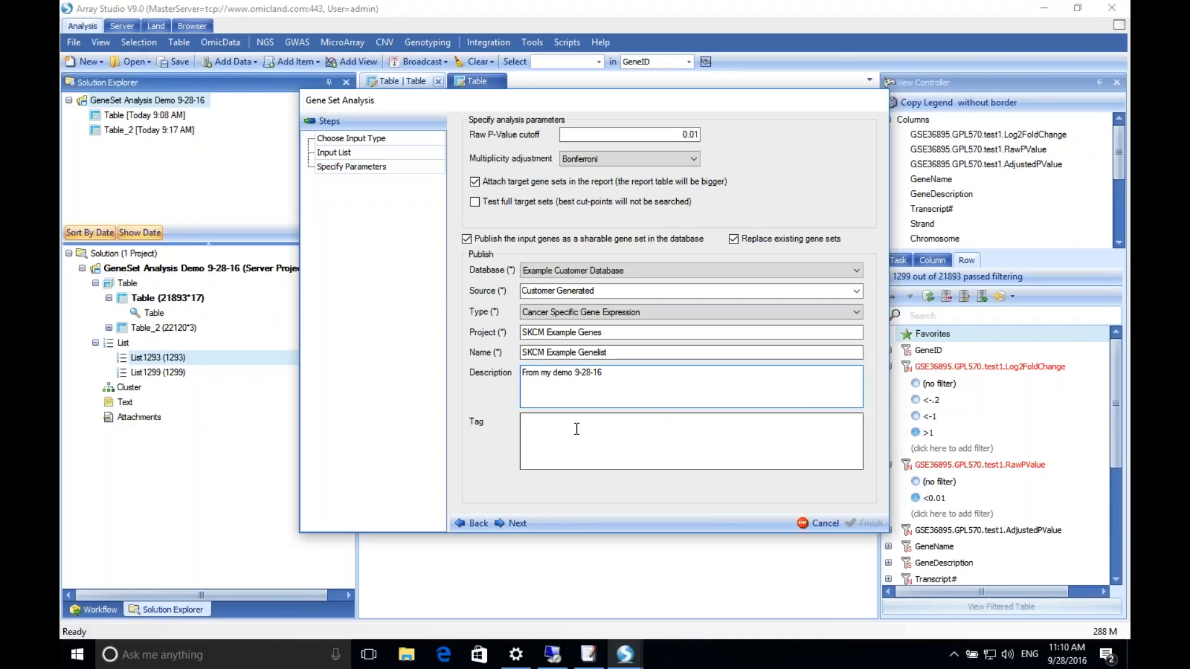
# Submit the gene set analysis and refresh the server job queue
pyautogui.click(517, 524)
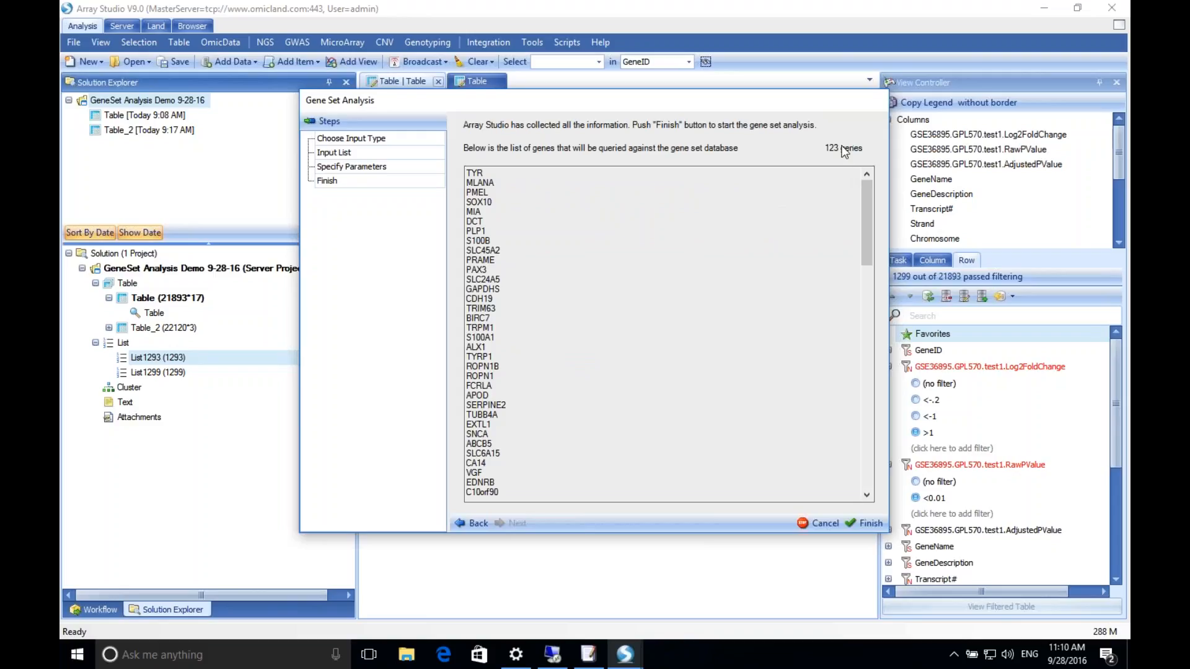
pyautogui.click(865, 525)
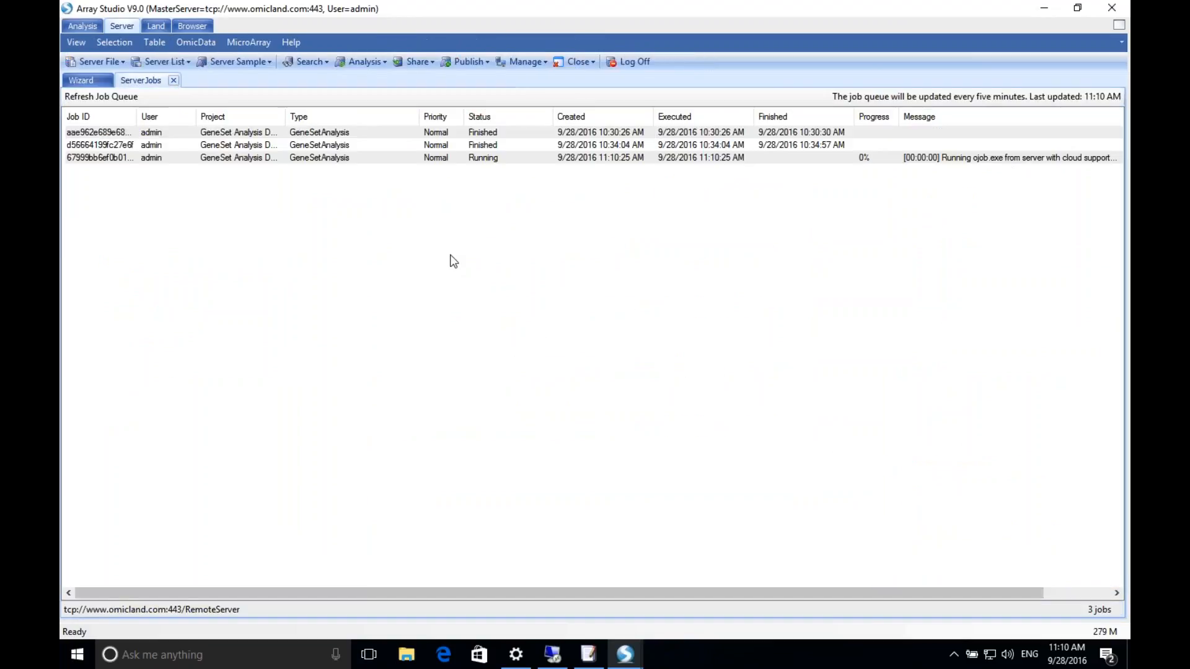
pyautogui.click(101, 100)
pyautogui.click(101, 99)
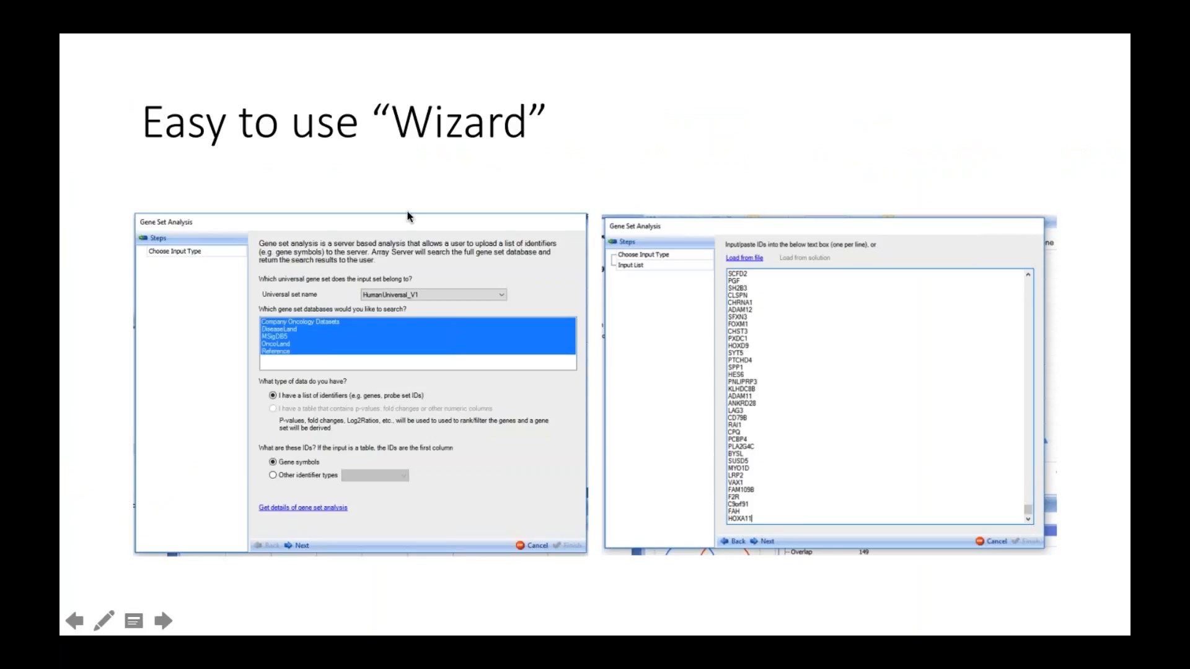
pyautogui.click(450, 273)
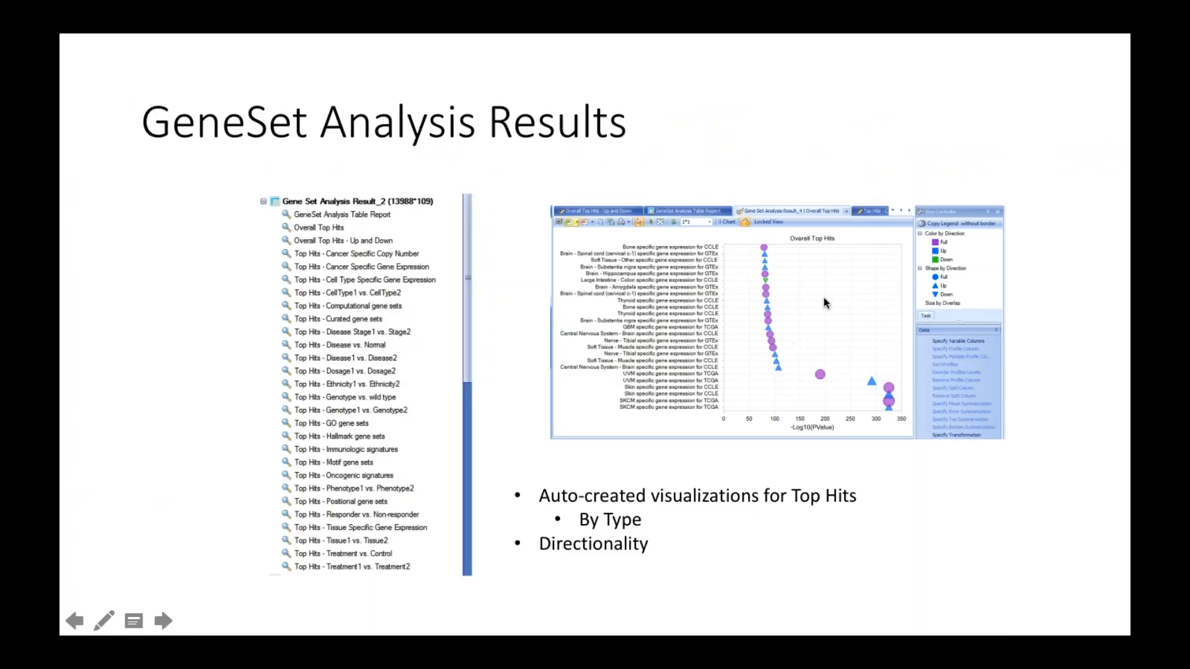
pyautogui.hotkey('ctrl', 'Right')
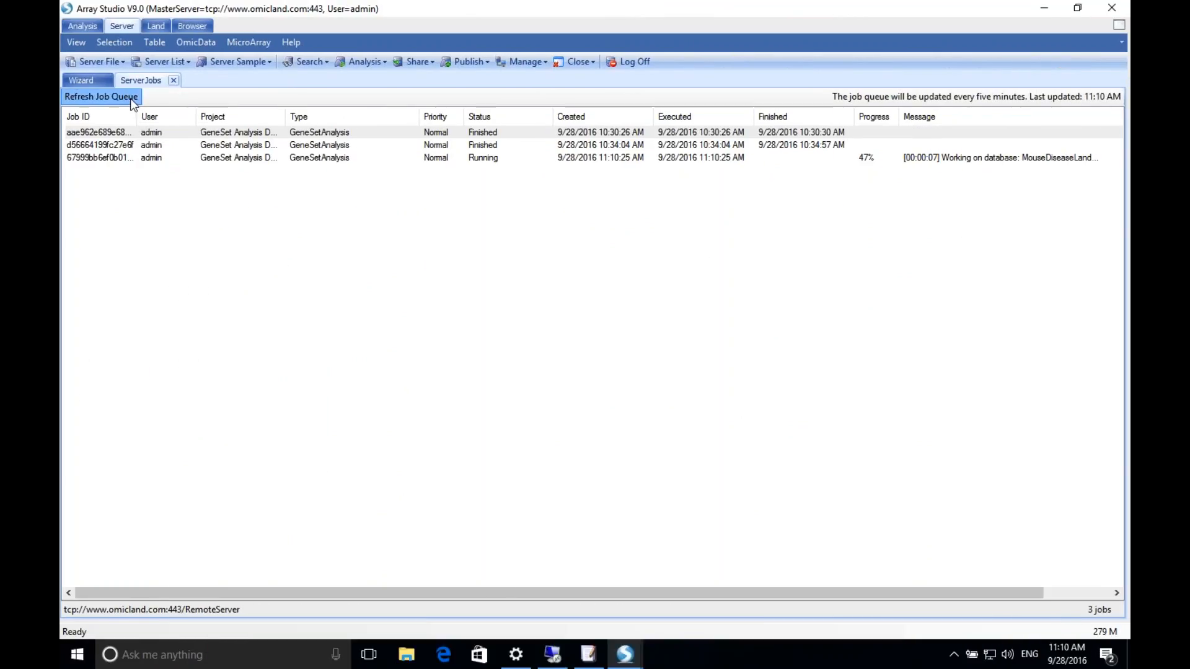
# Refresh the server job queue and update the analysis project to load the new gene set analysis result
pyautogui.click(131, 98)
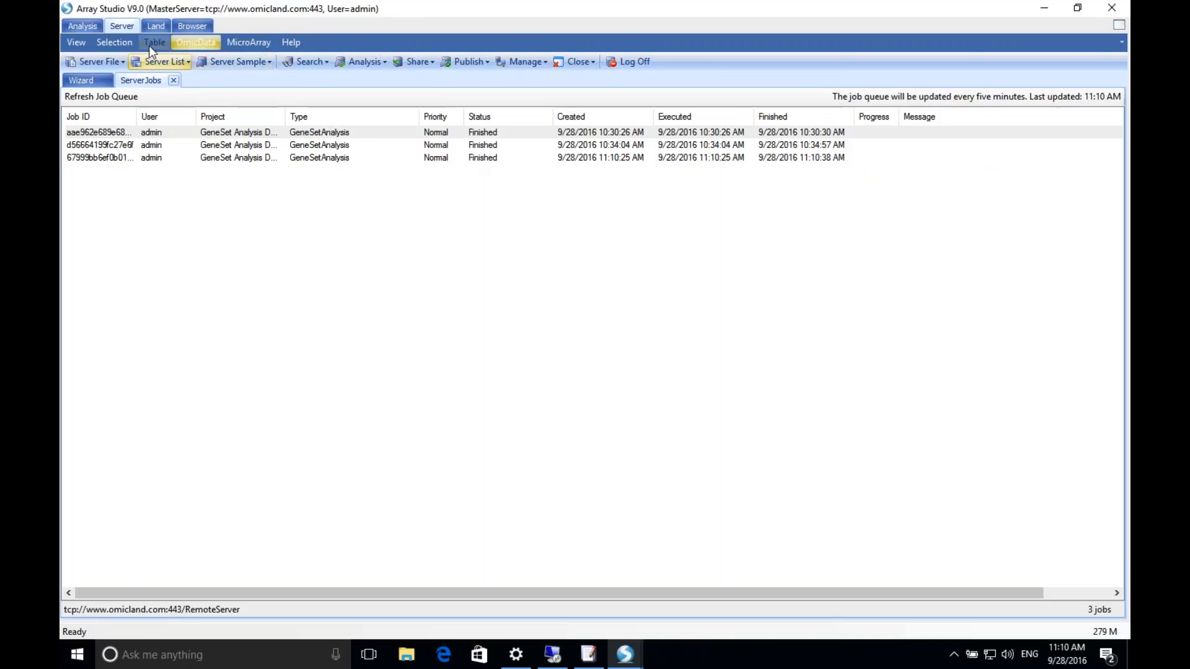
pyautogui.click(81, 27)
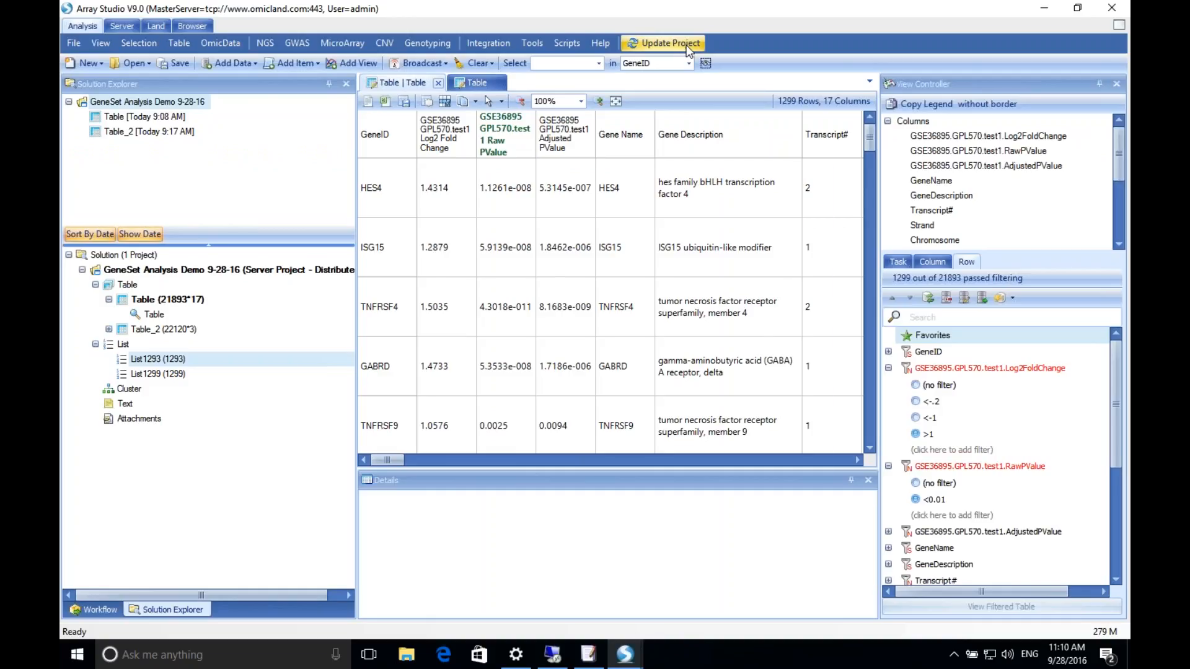
pyautogui.click(686, 45)
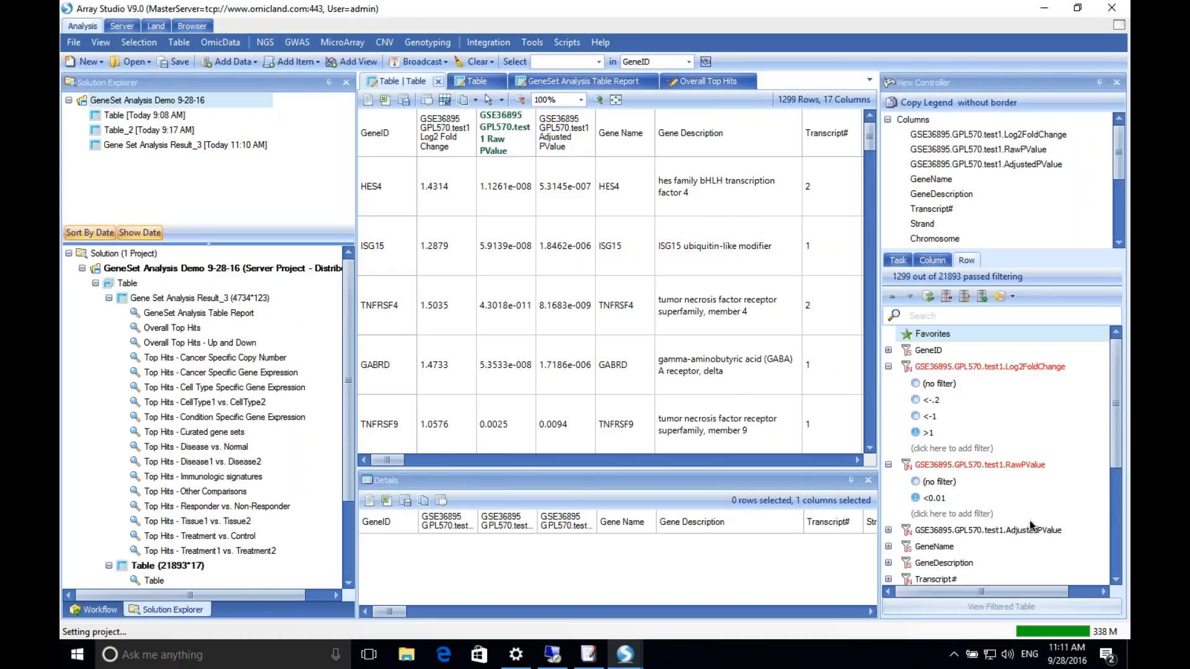
# View the new result's GeneSet Analysis Table Report and the details of the lowest NB-UVB phototherapy post-UV vs pre-UV point in Overall Top Hits
pyautogui.click(176, 299)
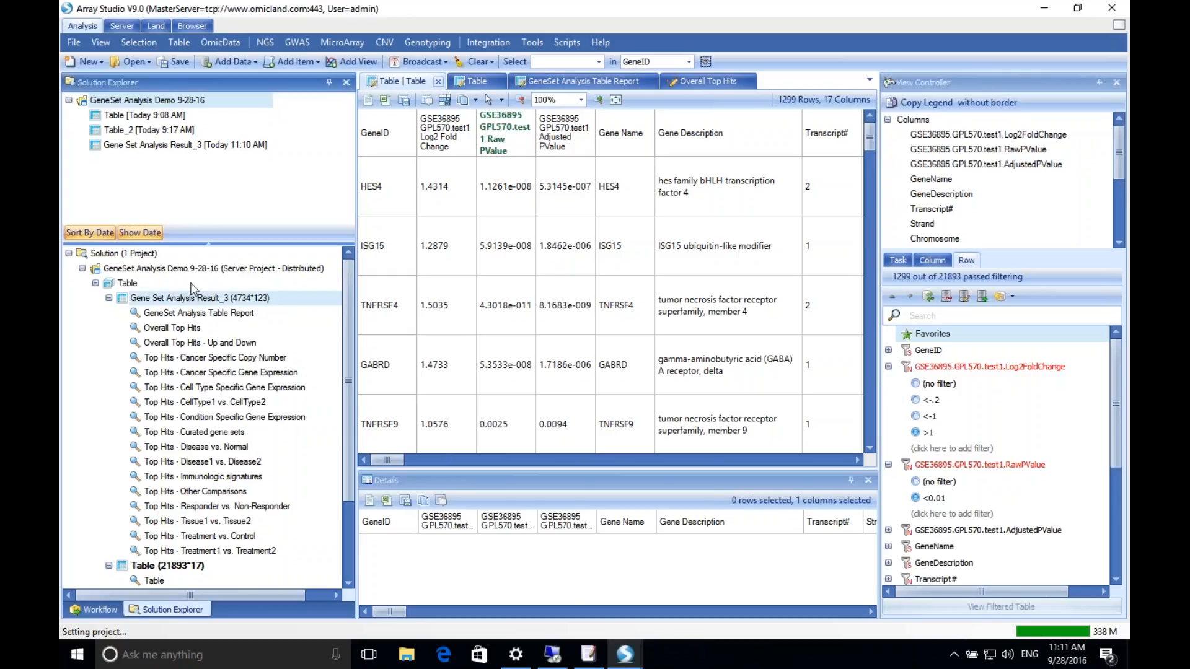
pyautogui.doubleClick(185, 314)
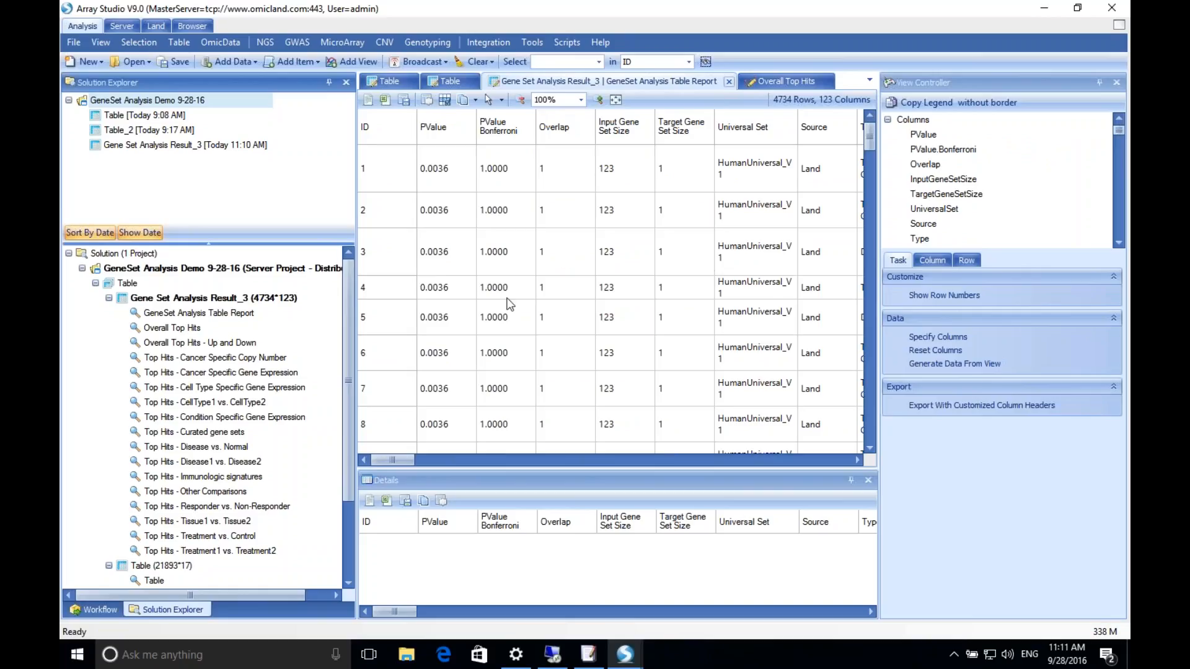
pyautogui.doubleClick(181, 329)
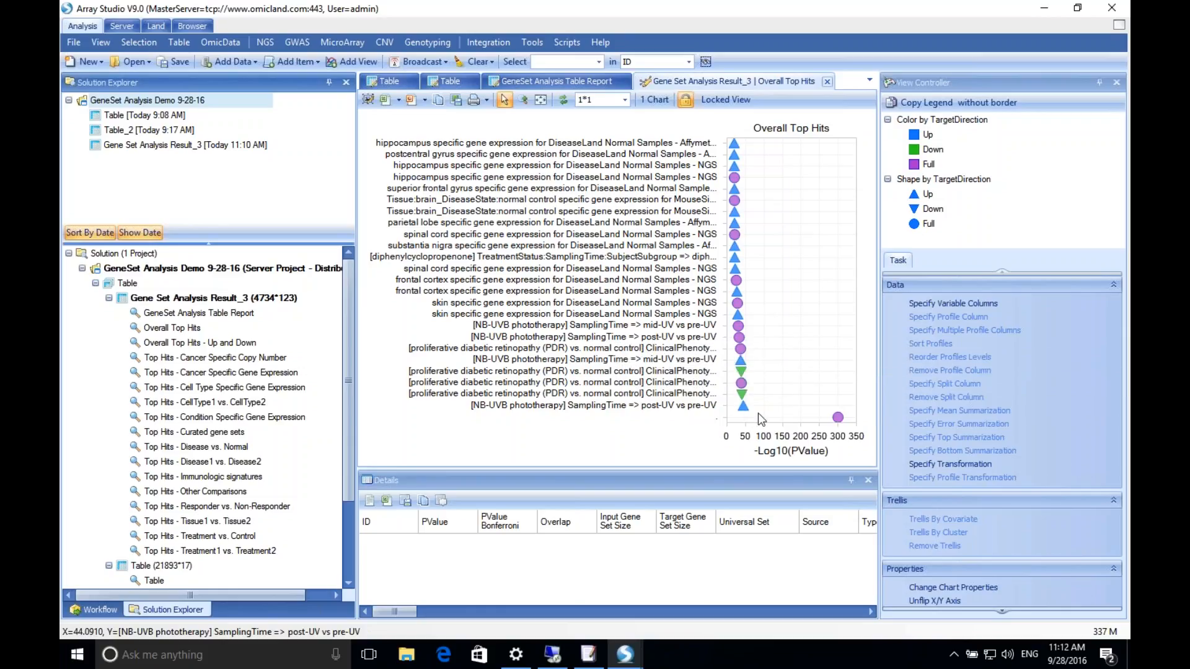
pyautogui.moveTo(757, 413); pyautogui.dragTo(735, 406)
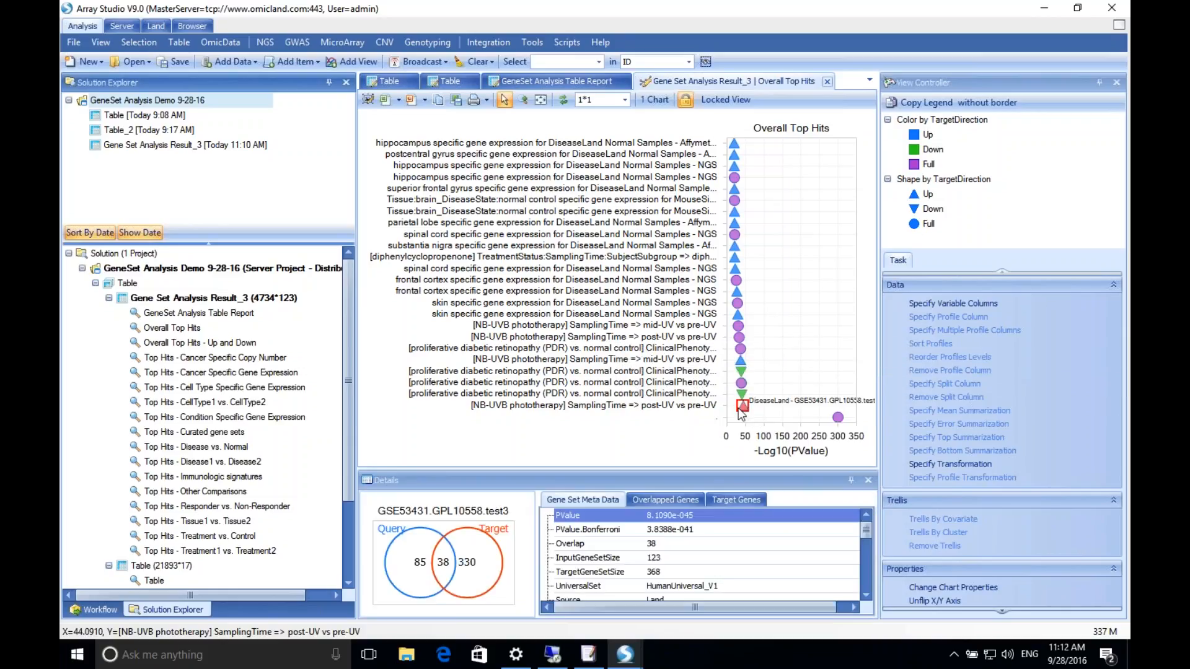
# Read through the gene set metadata of the selected NB-UVB phototherapy post-UV vs pre-UV point, from the p-values down to the platform name
pyautogui.click(866, 596)
pyautogui.click(866, 596)
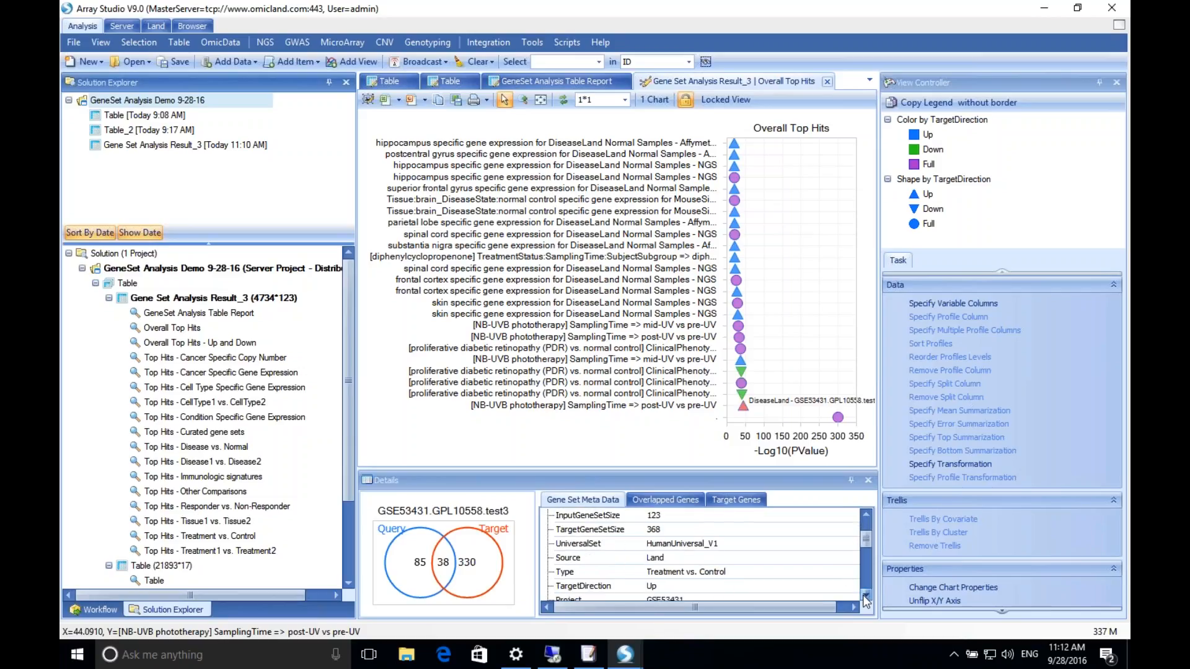
pyautogui.click(866, 596)
pyautogui.click(865, 596)
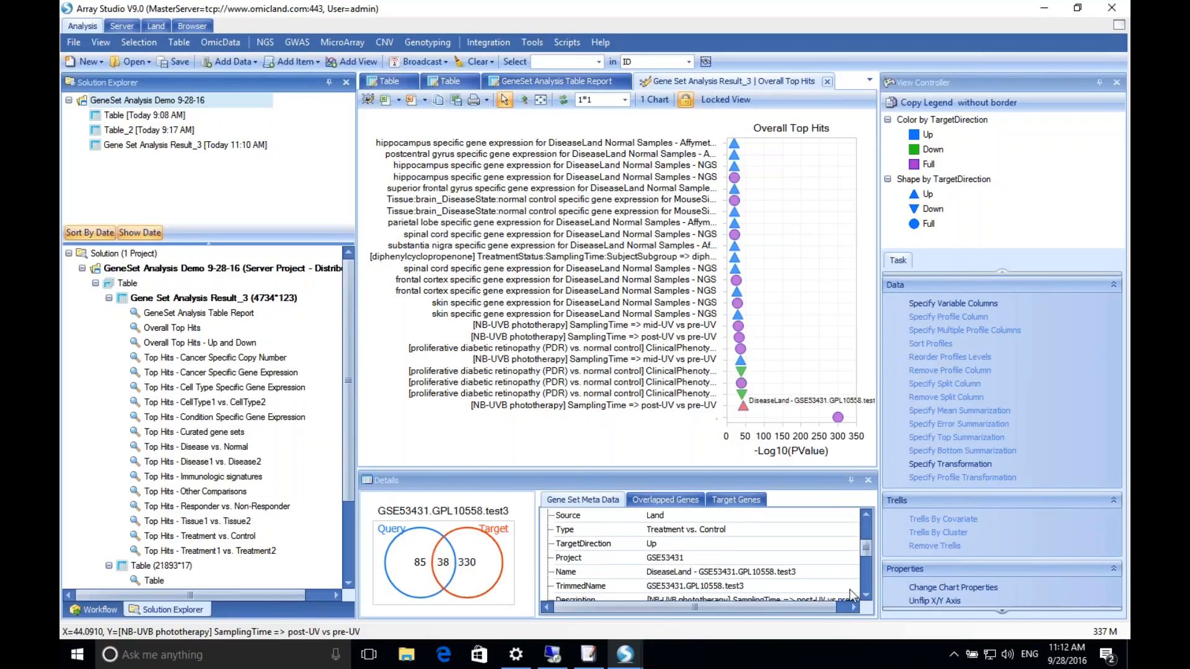
pyautogui.click(866, 596)
pyautogui.click(866, 596)
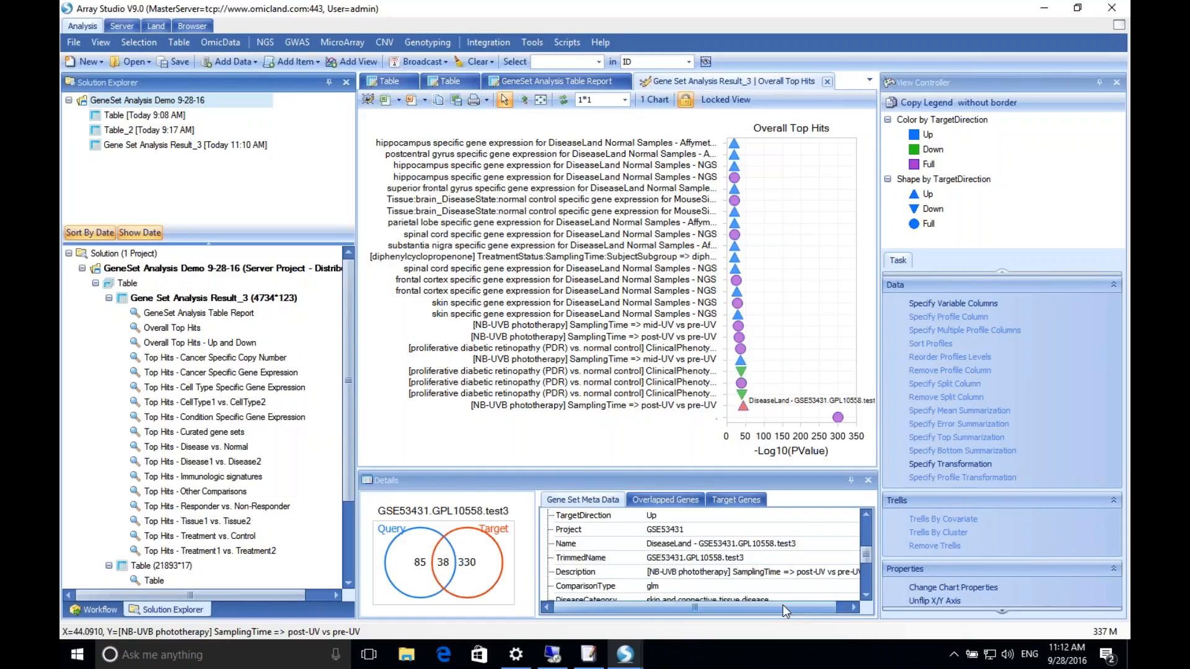
pyautogui.moveTo(783, 605)
pyautogui.mouseDown()
pyautogui.moveTo(831, 608)
pyautogui.moveTo(773, 610)
pyautogui.mouseUp()
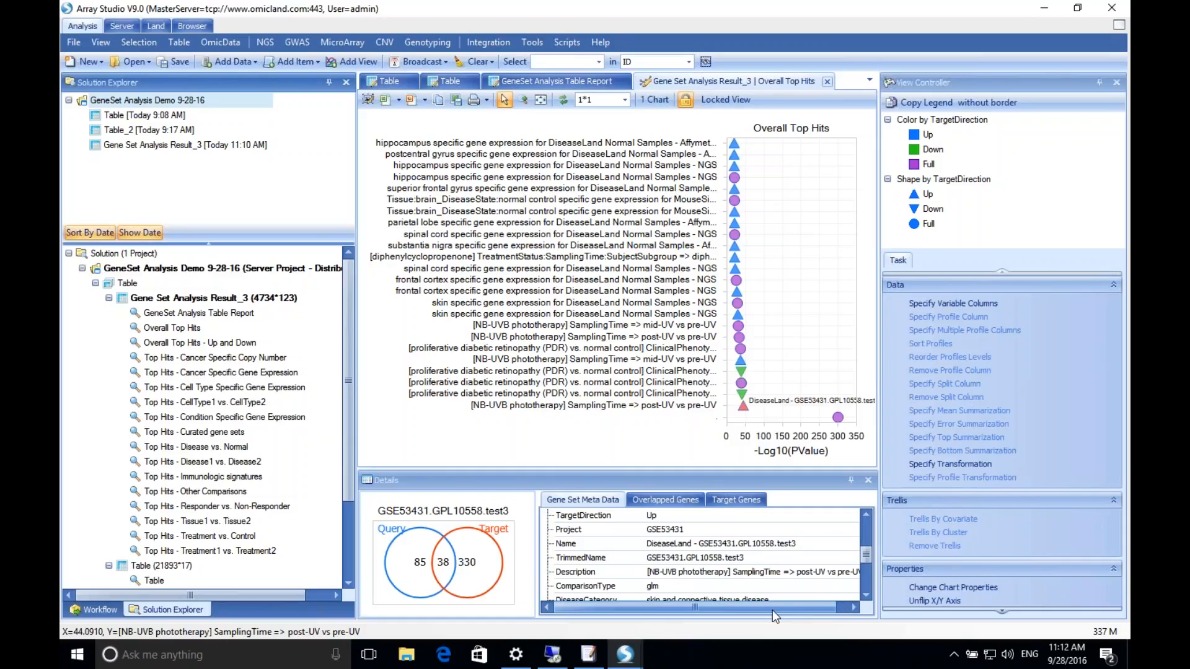
pyautogui.click(866, 595)
pyautogui.click(866, 595)
pyautogui.click(866, 595)
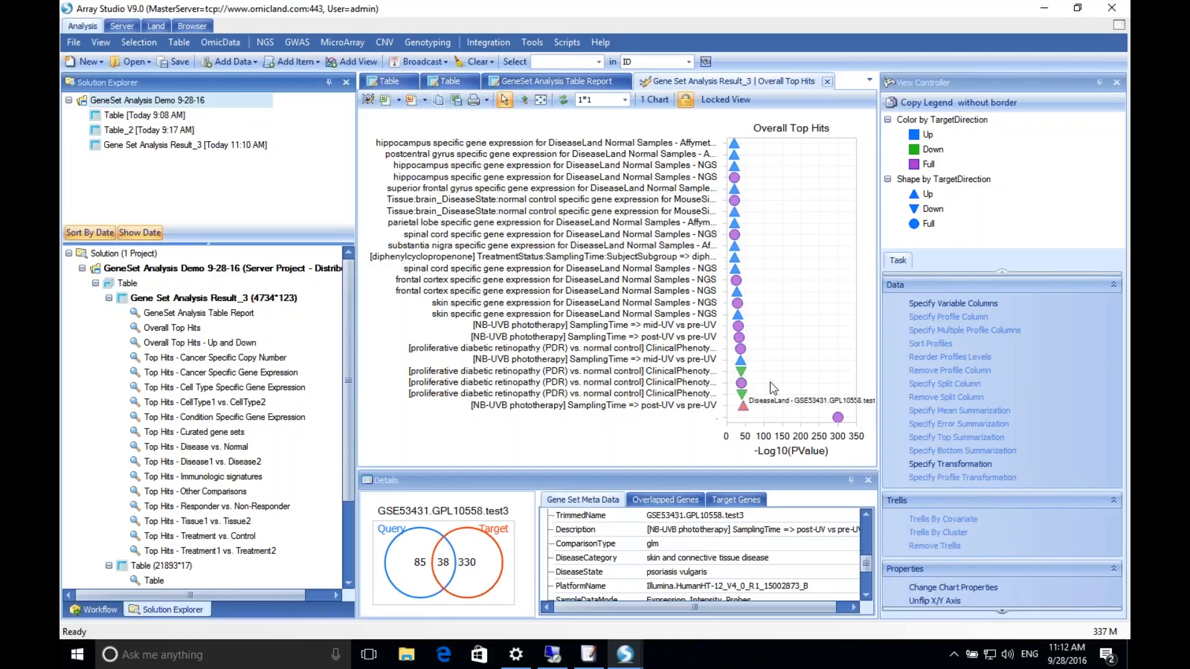
# Highlight all gene sets with target direction Up in the Overall Top Hits chart and clear the selection
pyautogui.click(791, 379)
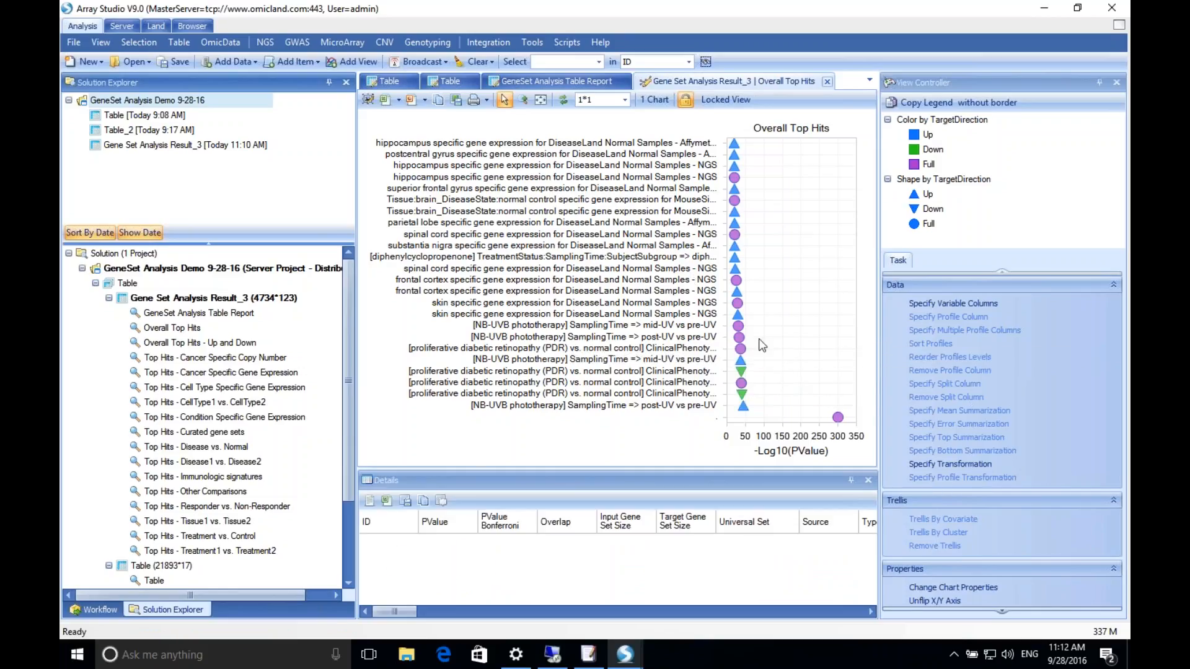
pyautogui.click(927, 195)
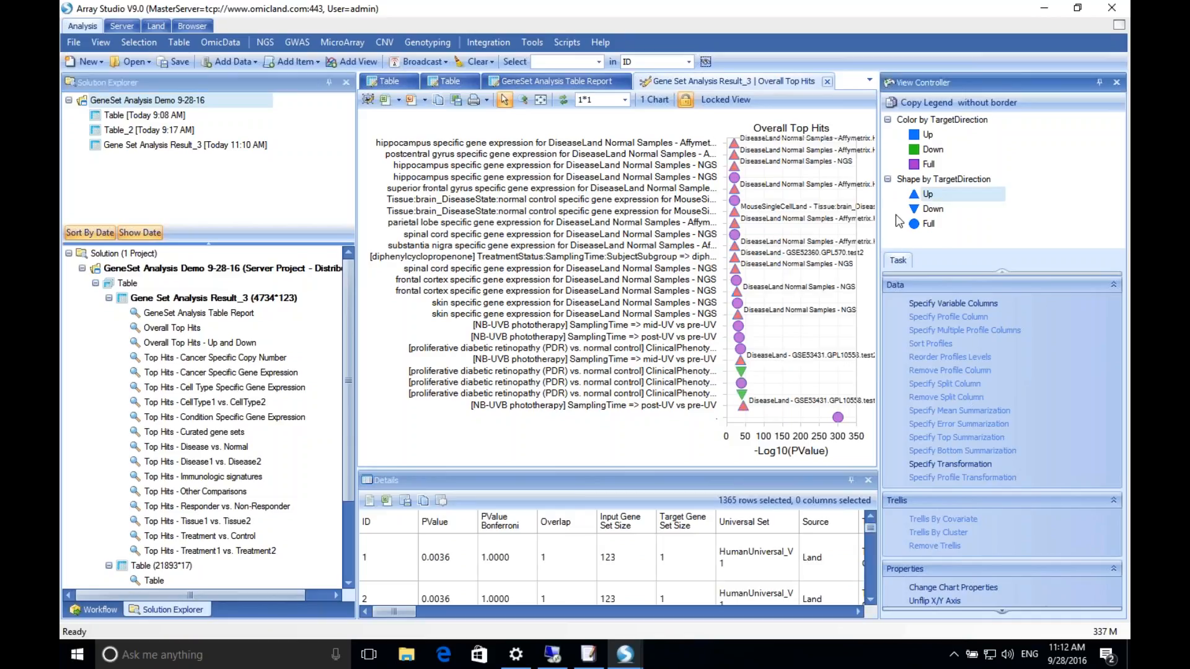
pyautogui.click(820, 322)
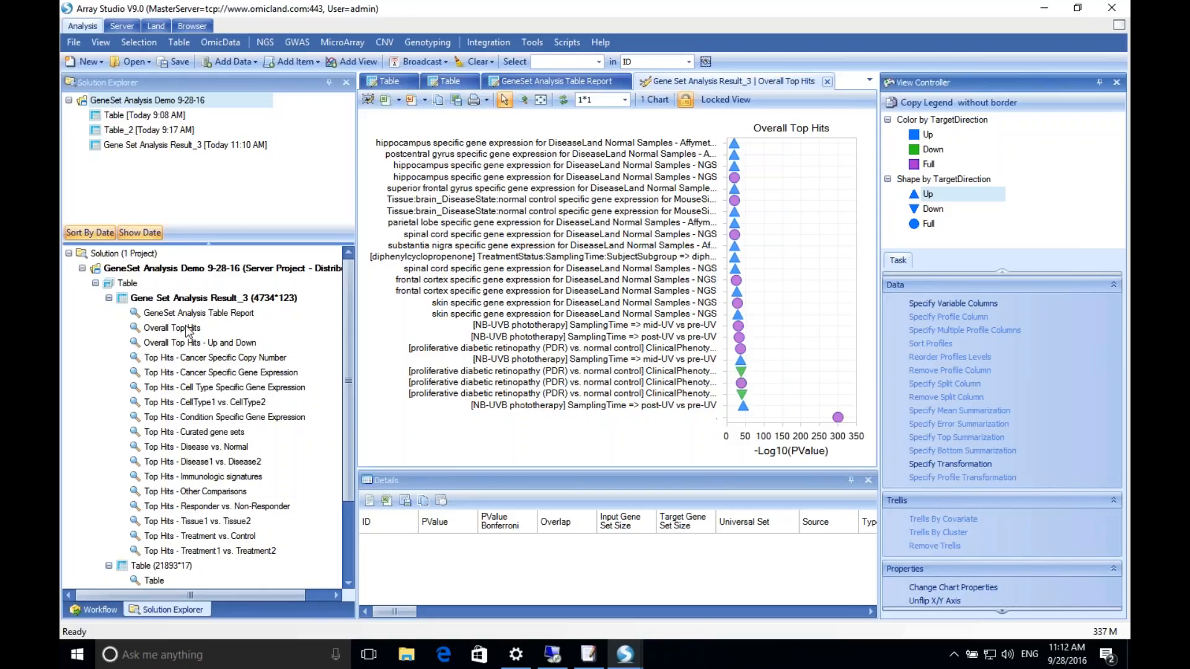
# Open the Overall Top Hits - Up and Down, Cancer Specific Copy Number and Cancer Specific Gene Expression charts of the result
pyautogui.doubleClick(204, 342)
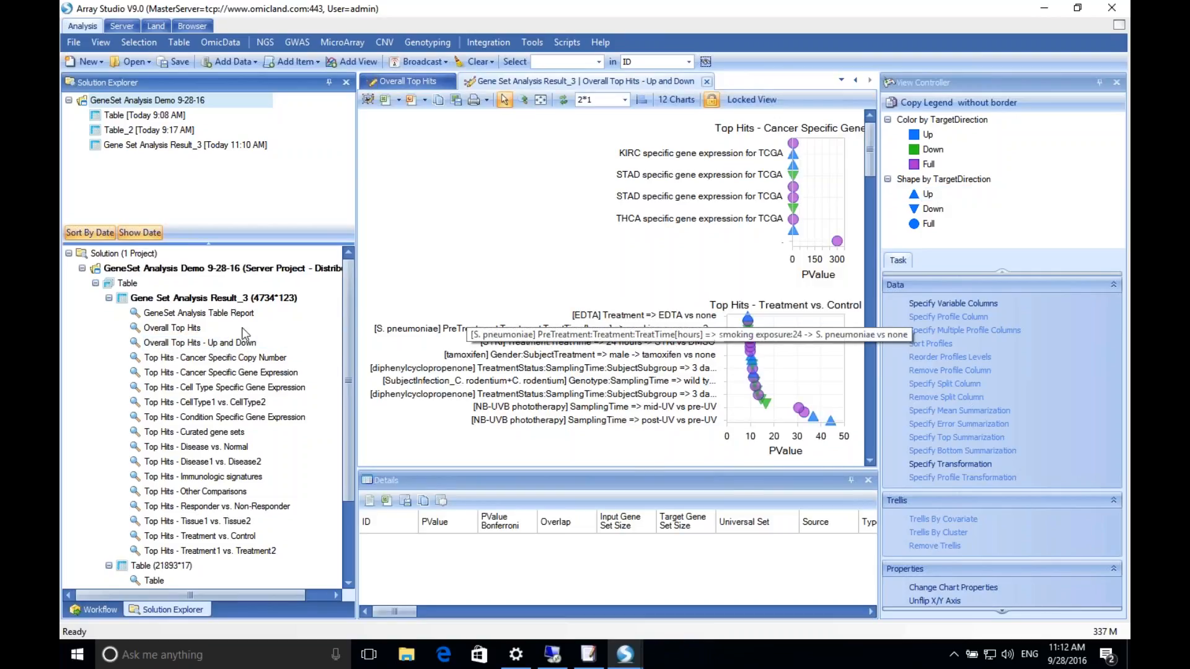
pyautogui.doubleClick(240, 360)
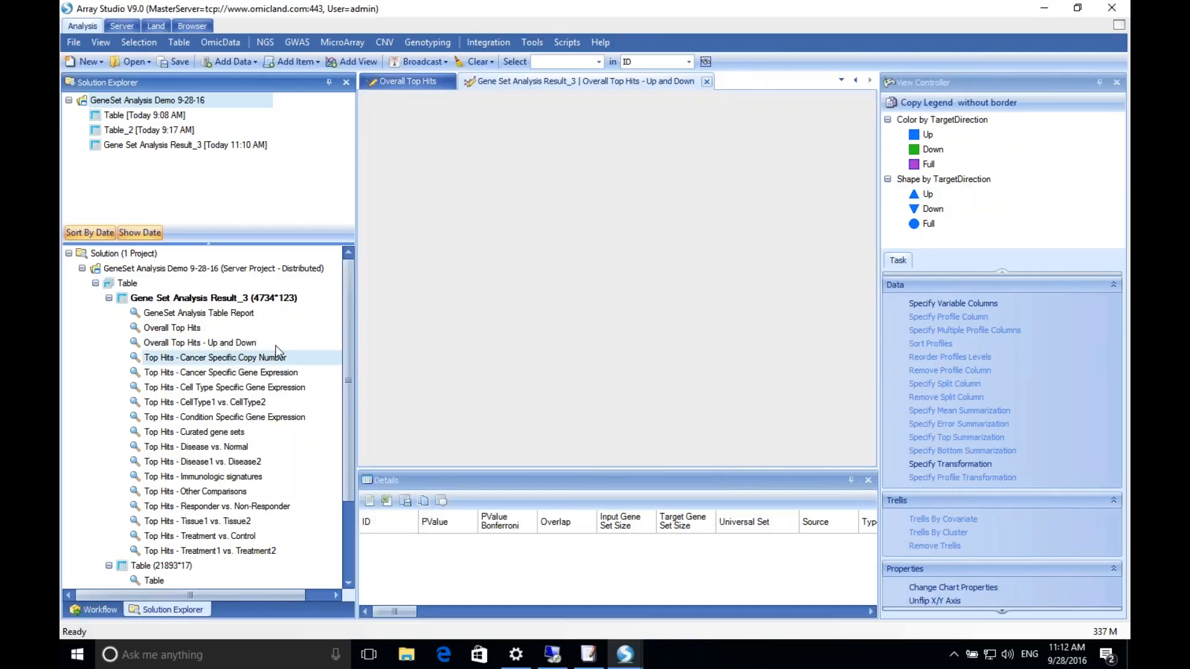
pyautogui.doubleClick(255, 374)
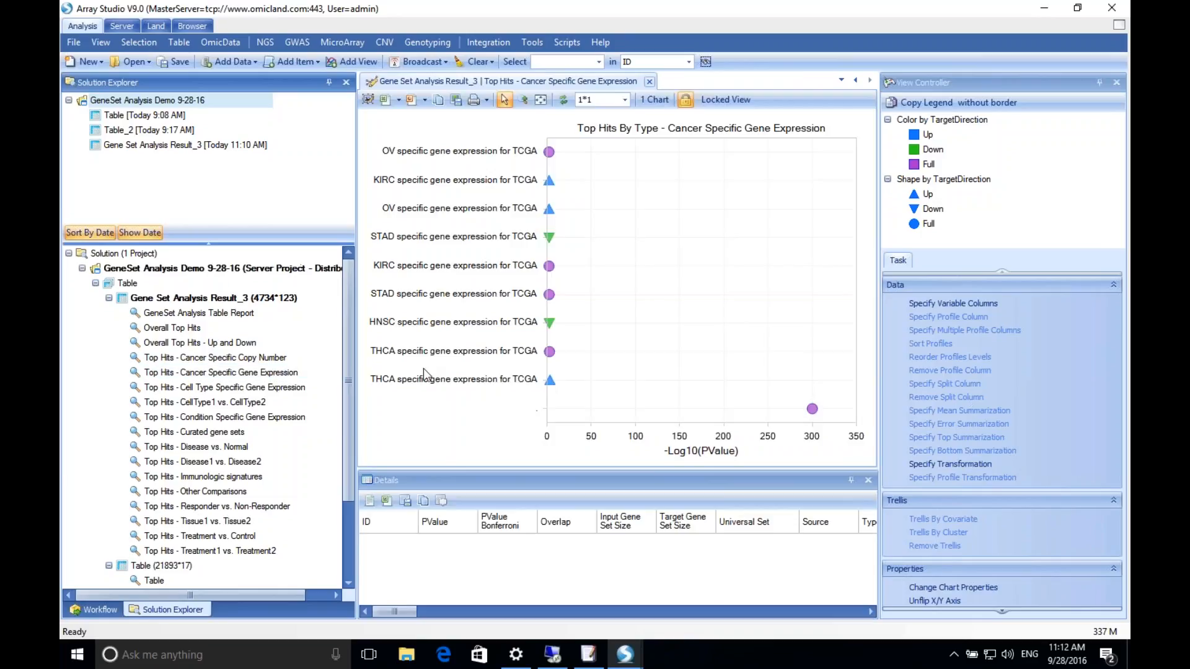
# Select the far outlying point in the Cancer Specific Gene Expression chart and examine its gene set metadata
pyautogui.doubleClick(721, 355)
pyautogui.doubleClick(662, 396)
pyautogui.click(829, 424)
pyautogui.scroll(-5, 866, 579)
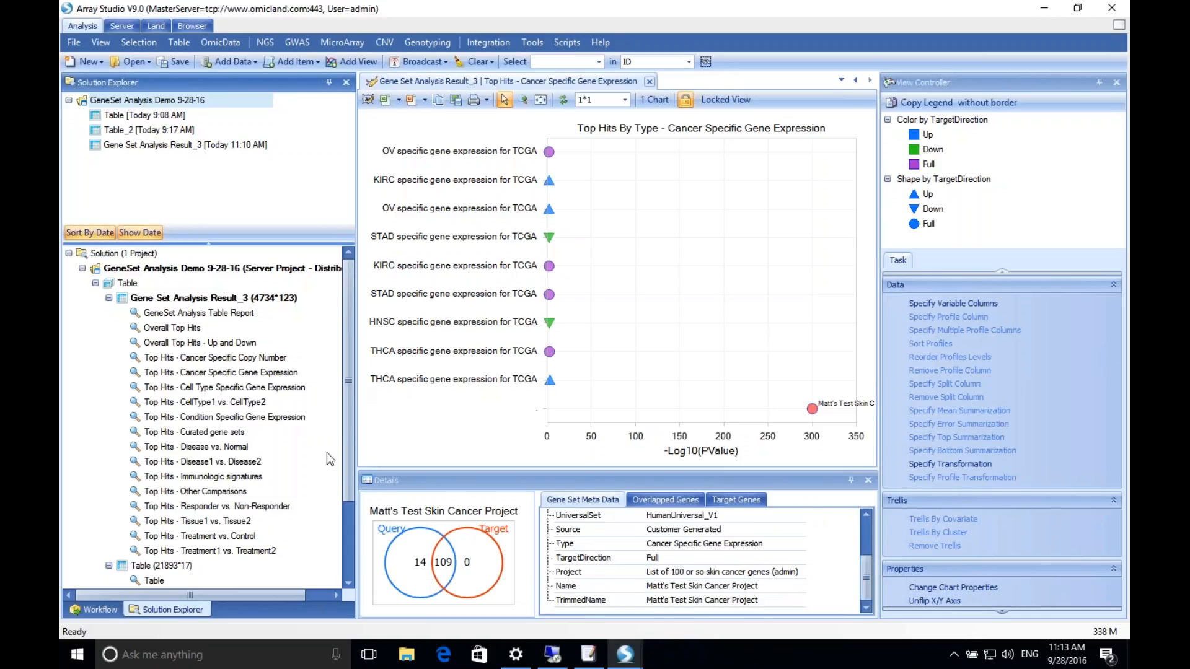
# View the Top Hits - Treatment vs. Control and Top Hits - Curated gene sets charts and clear the point selection
pyautogui.moveTo(345, 454); pyautogui.dragTo(339, 294)
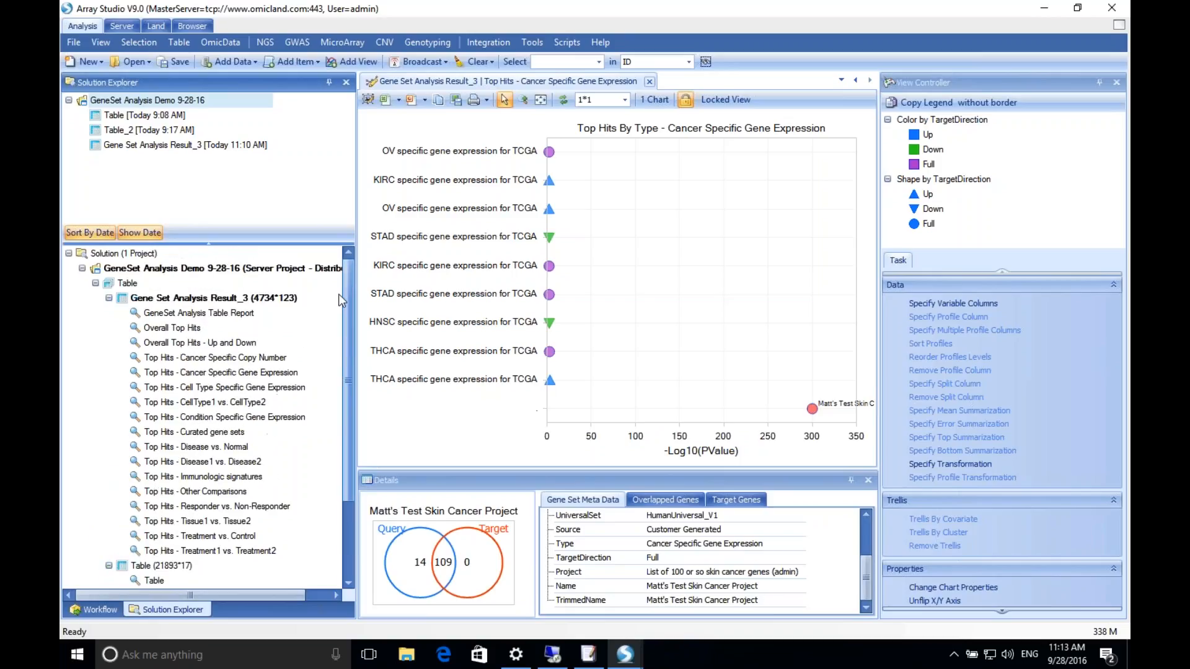
pyautogui.doubleClick(242, 540)
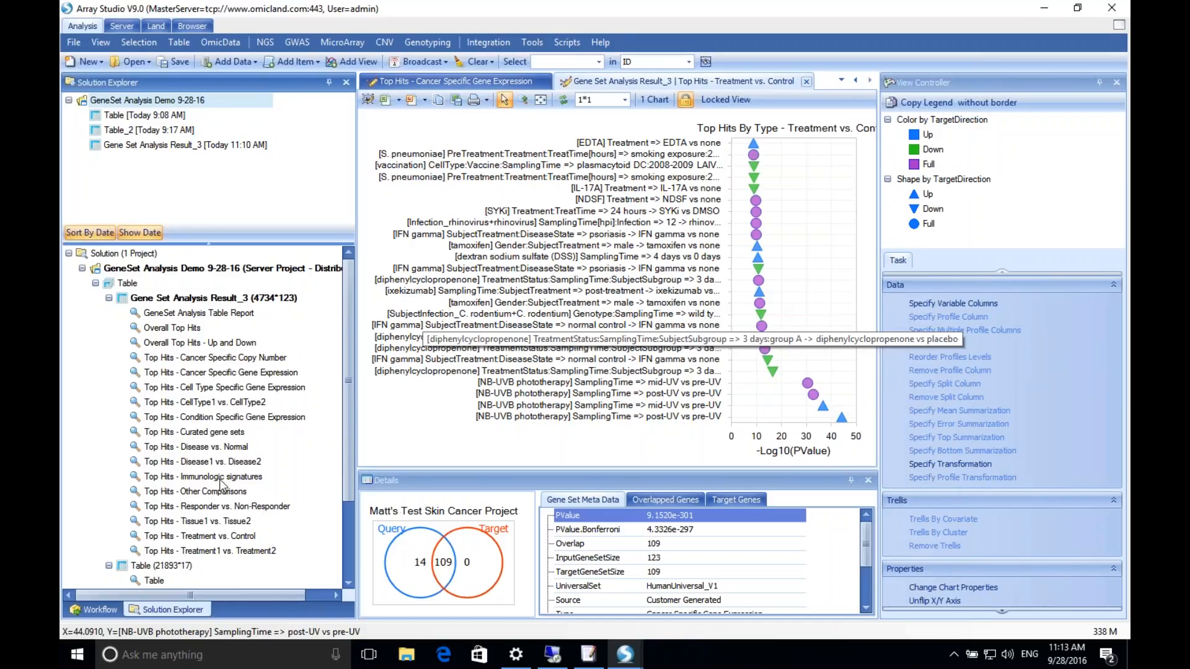
pyautogui.doubleClick(216, 433)
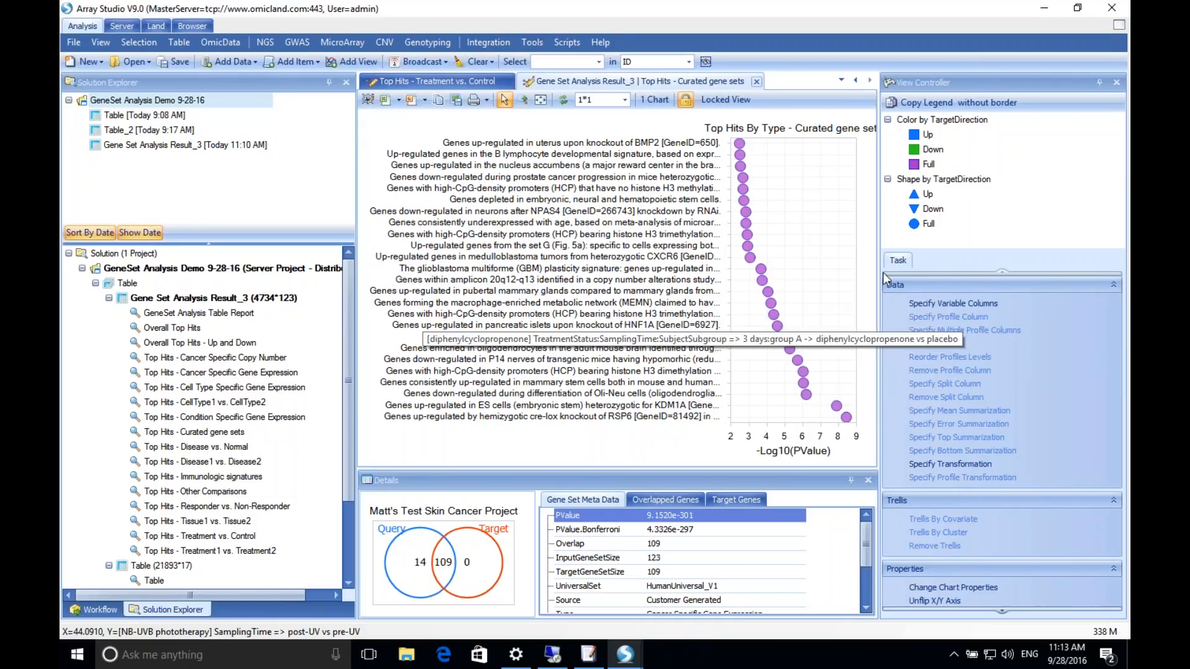
pyautogui.click(820, 274)
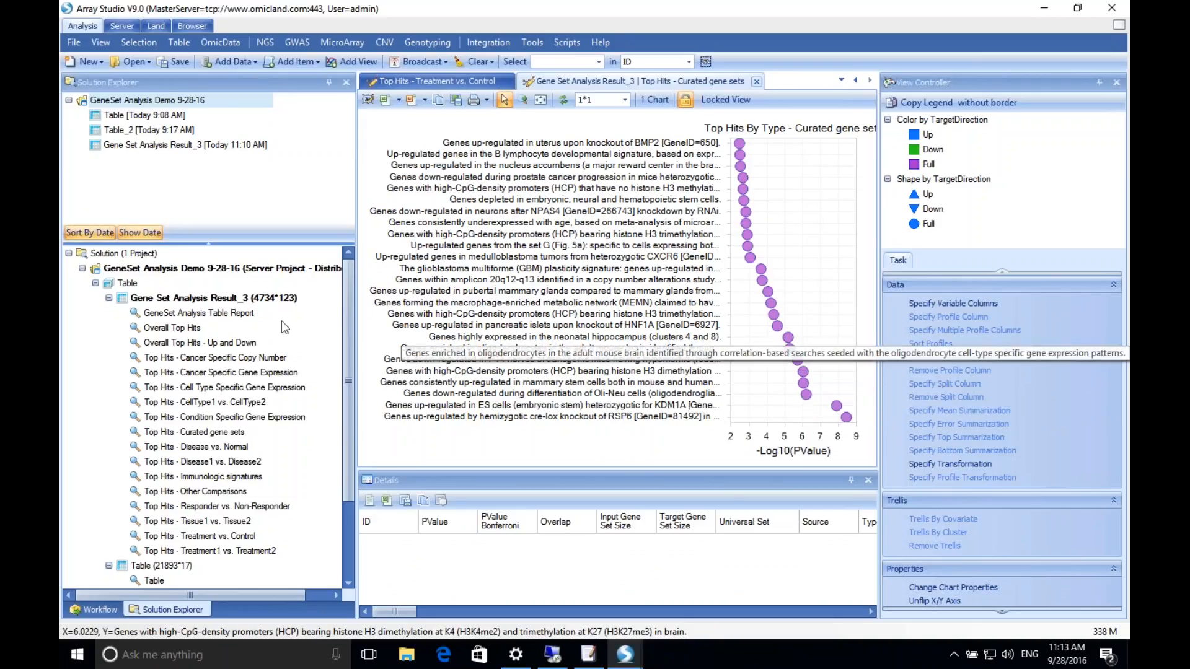
# Open the GeneSet Analysis Table Report full screen and sort it by ascending PValue
pyautogui.doubleClick(221, 315)
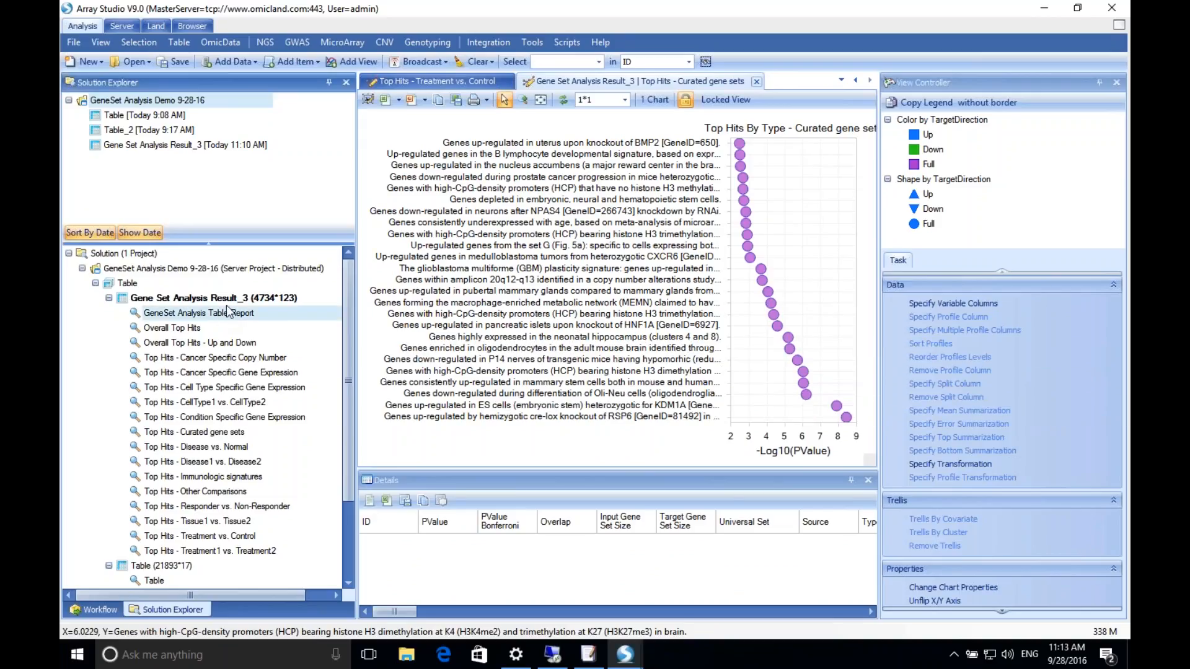
pyautogui.rightClick(437, 137)
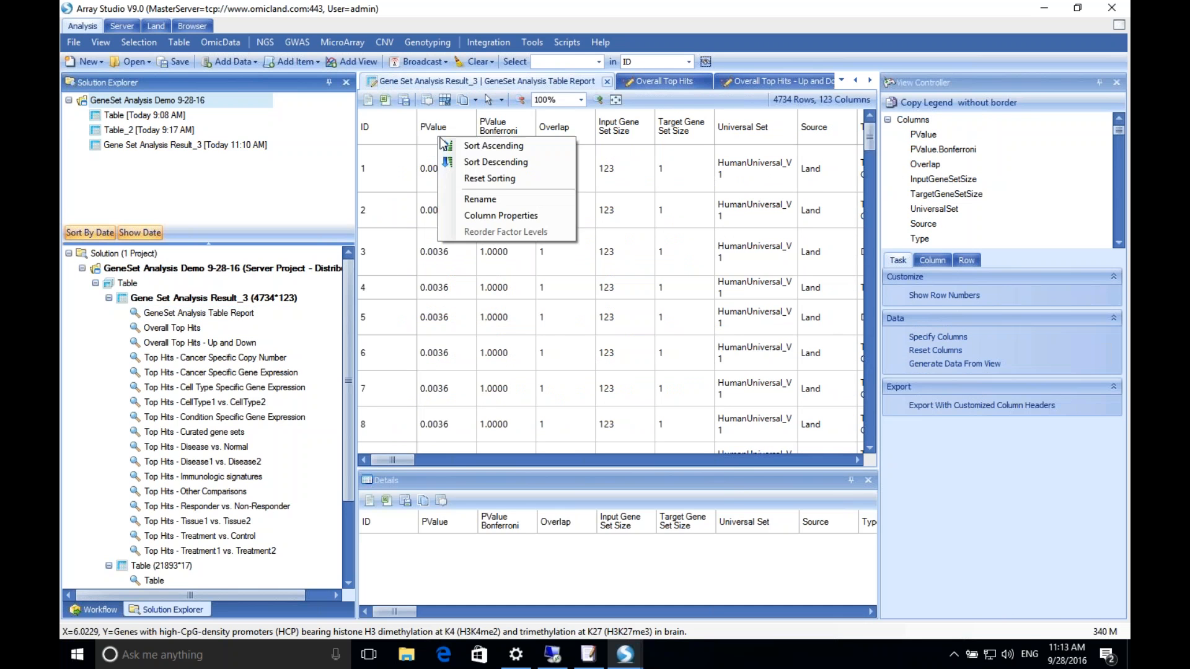
pyautogui.click(428, 130)
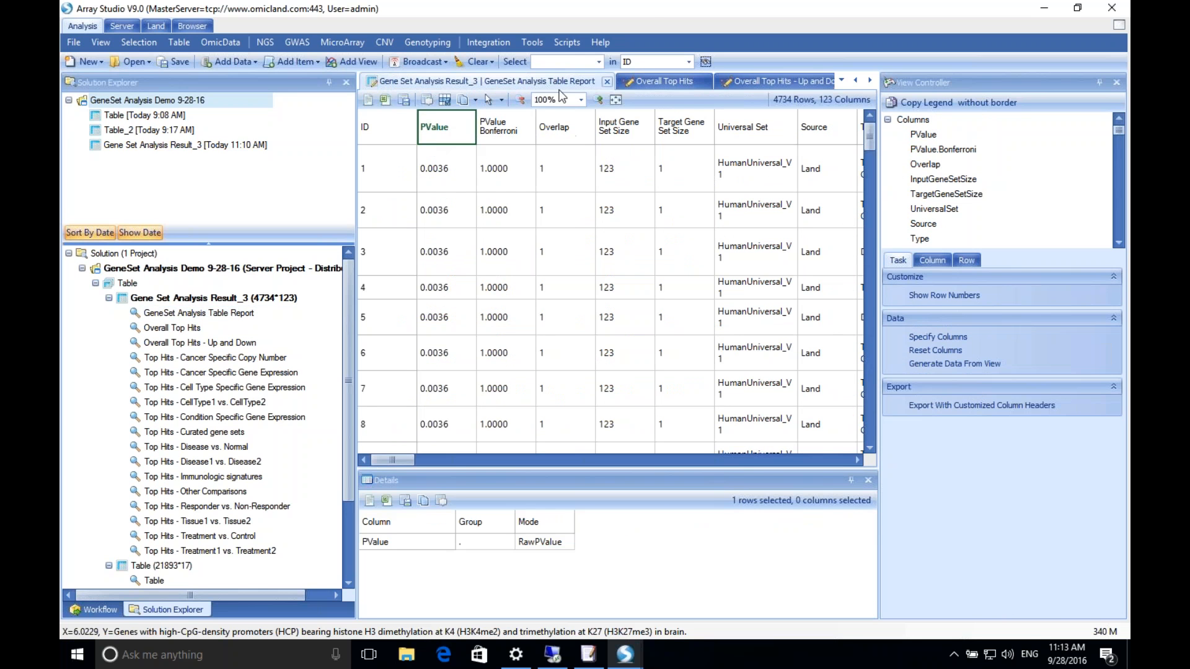
pyautogui.click(616, 100)
pyautogui.rightClick(144, 36)
pyautogui.click(154, 47)
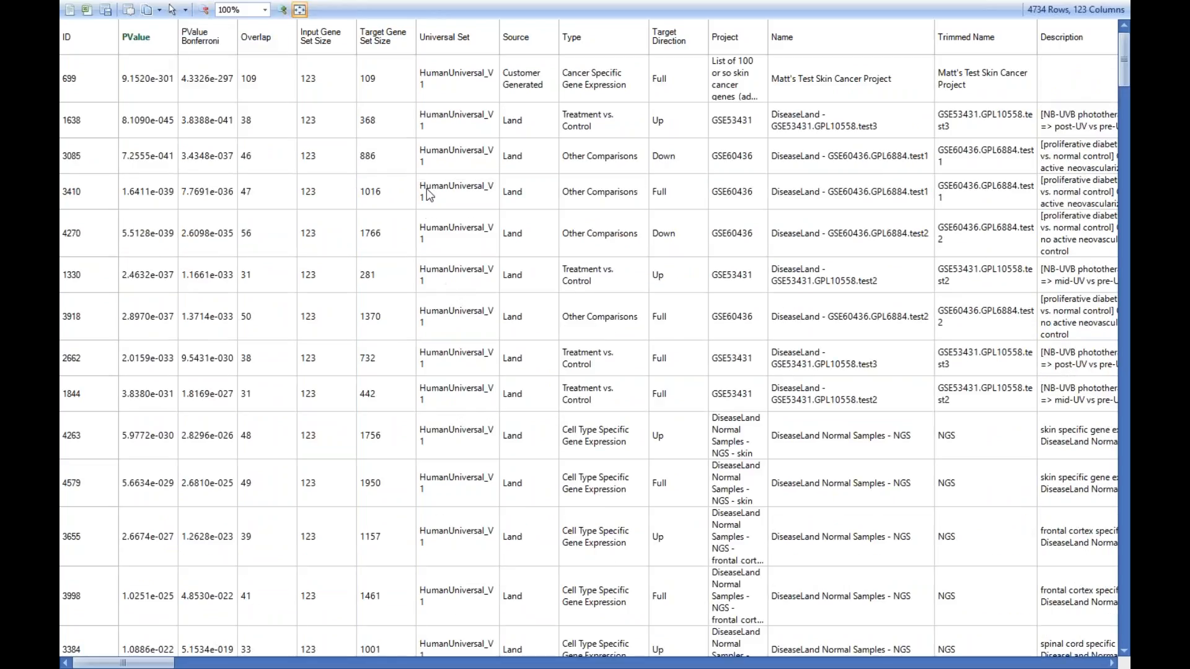
# Examine the sorted report's columns, from overlap and type through project and description to platform, sampling time, tissue and treatment
pyautogui.click(614, 90)
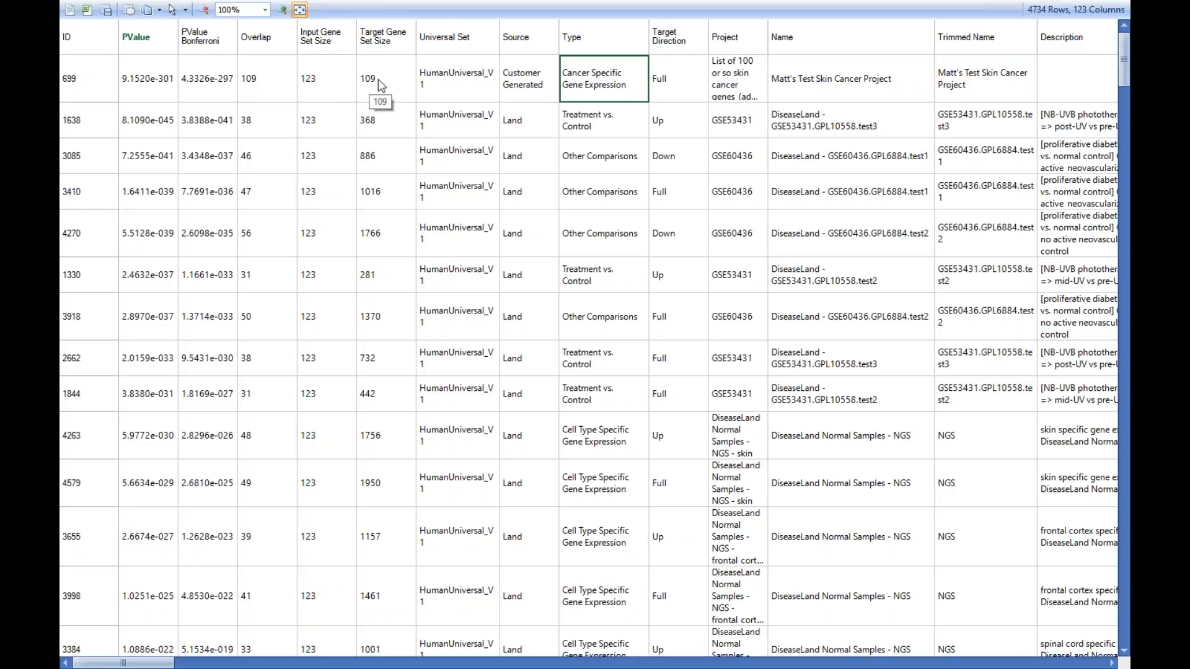
pyautogui.moveTo(174, 663); pyautogui.dragTo(216, 662)
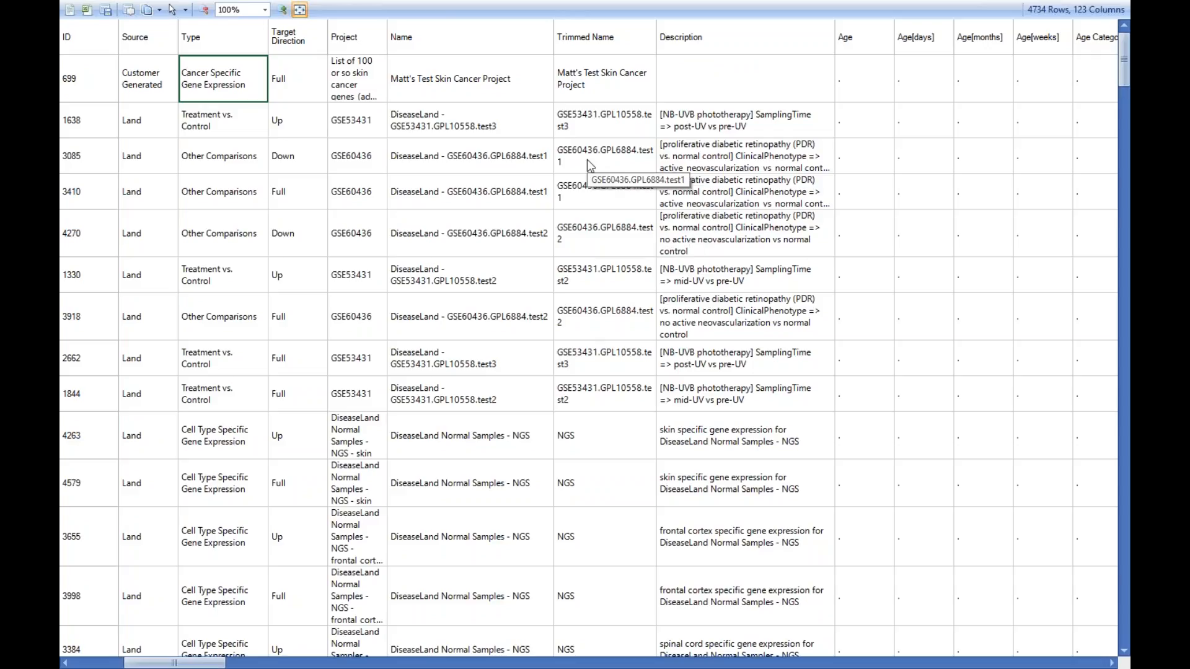
pyautogui.moveTo(174, 663); pyautogui.dragTo(812, 663)
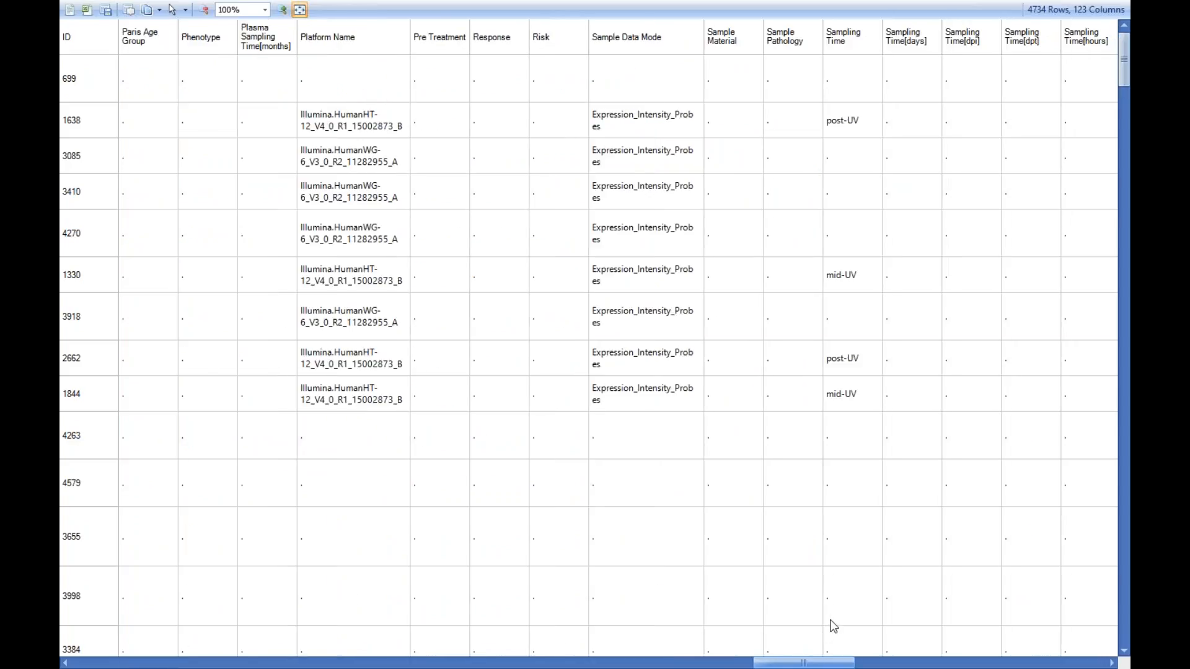
pyautogui.moveTo(831, 621); pyautogui.dragTo(1015, 601)
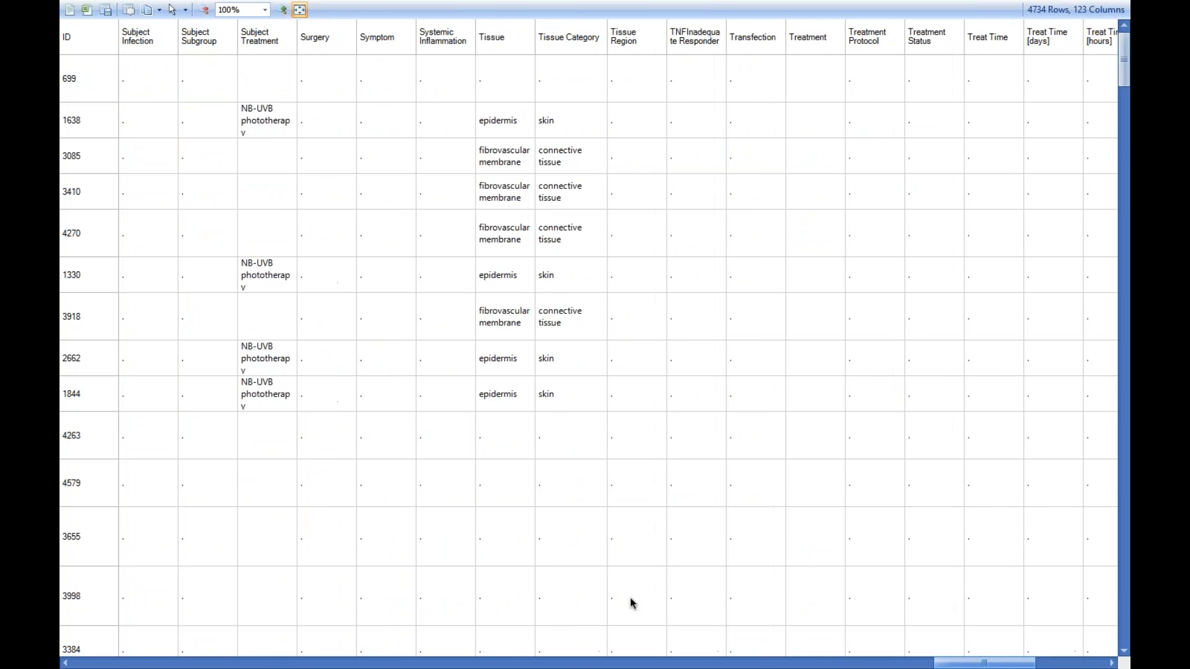
pyautogui.moveTo(630, 598); pyautogui.dragTo(217, 565)
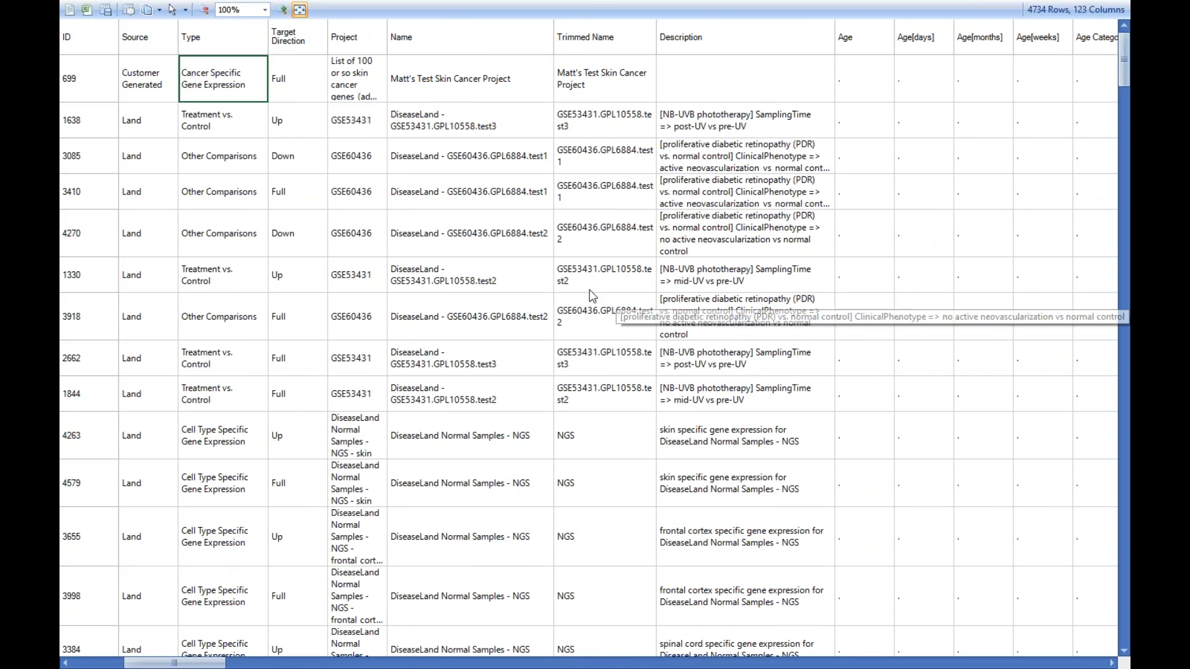
pyautogui.click(435, 88)
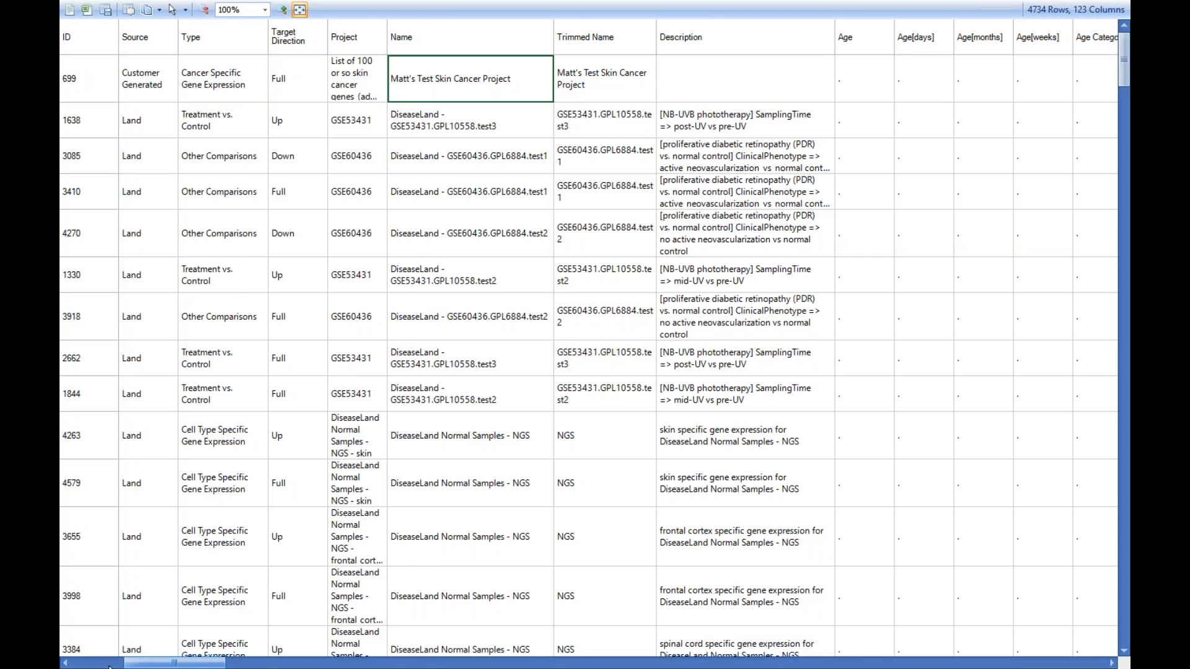
pyautogui.moveTo(166, 665); pyautogui.dragTo(114, 665)
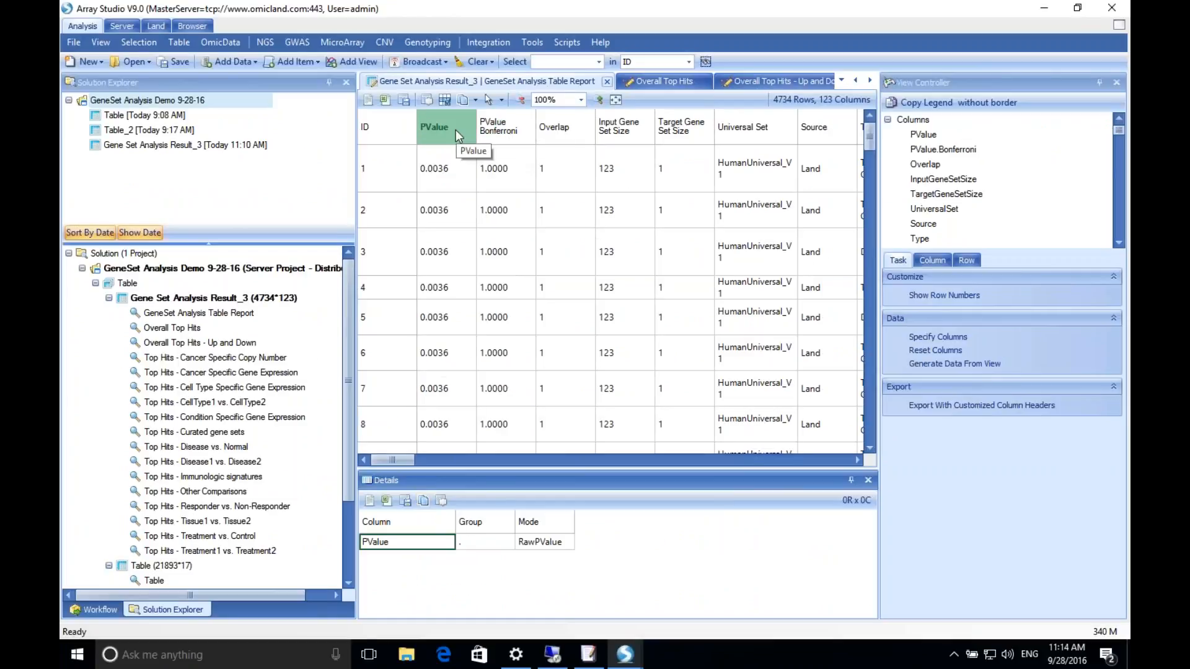
# Sort the table report by ascending PValue in the normal view and view the details of the customer-generated gene set in the first row
pyautogui.rightClick(457, 132)
pyautogui.click(467, 137)
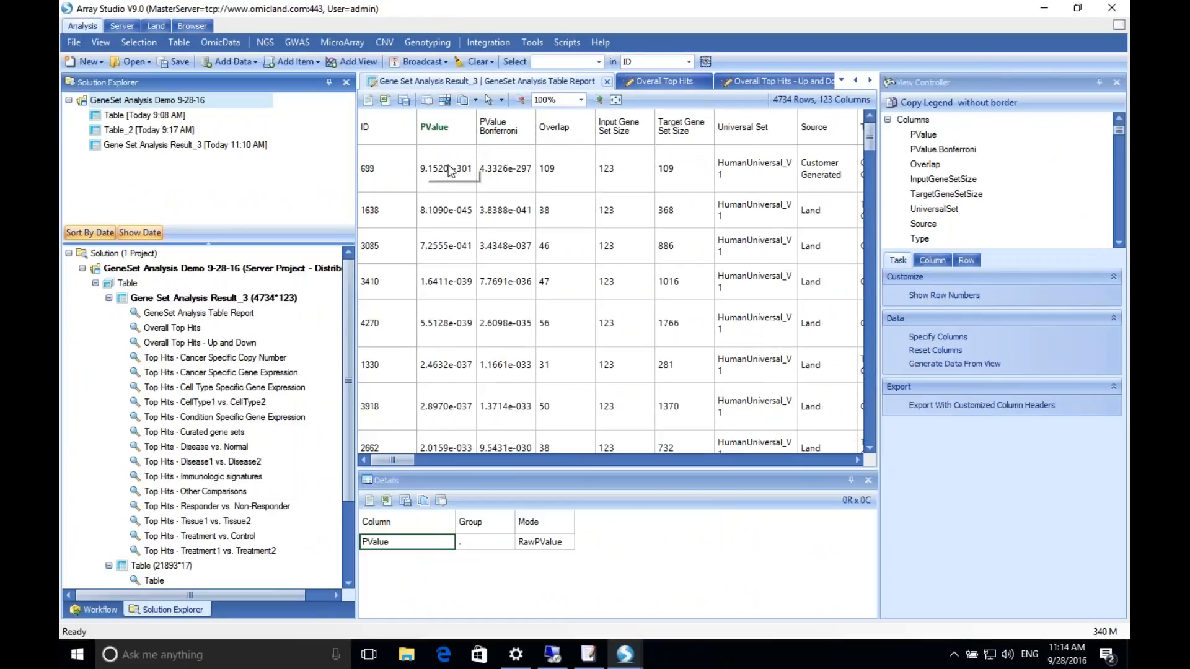
pyautogui.click(392, 175)
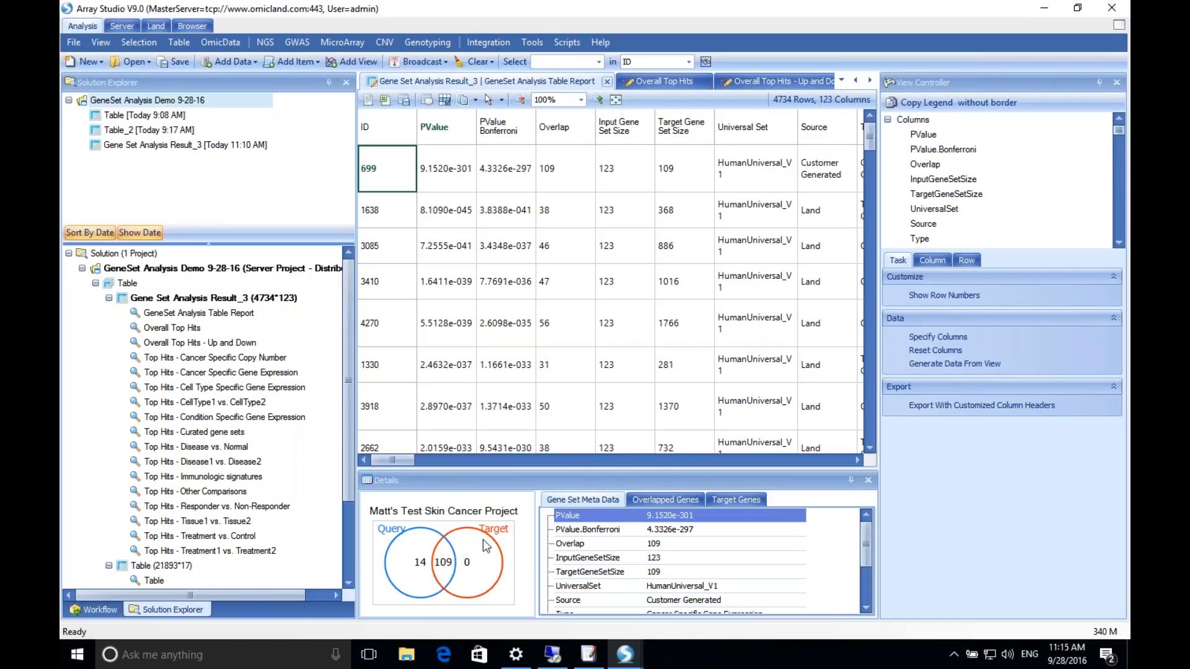
pyautogui.moveTo(866, 549); pyautogui.dragTo(858, 583)
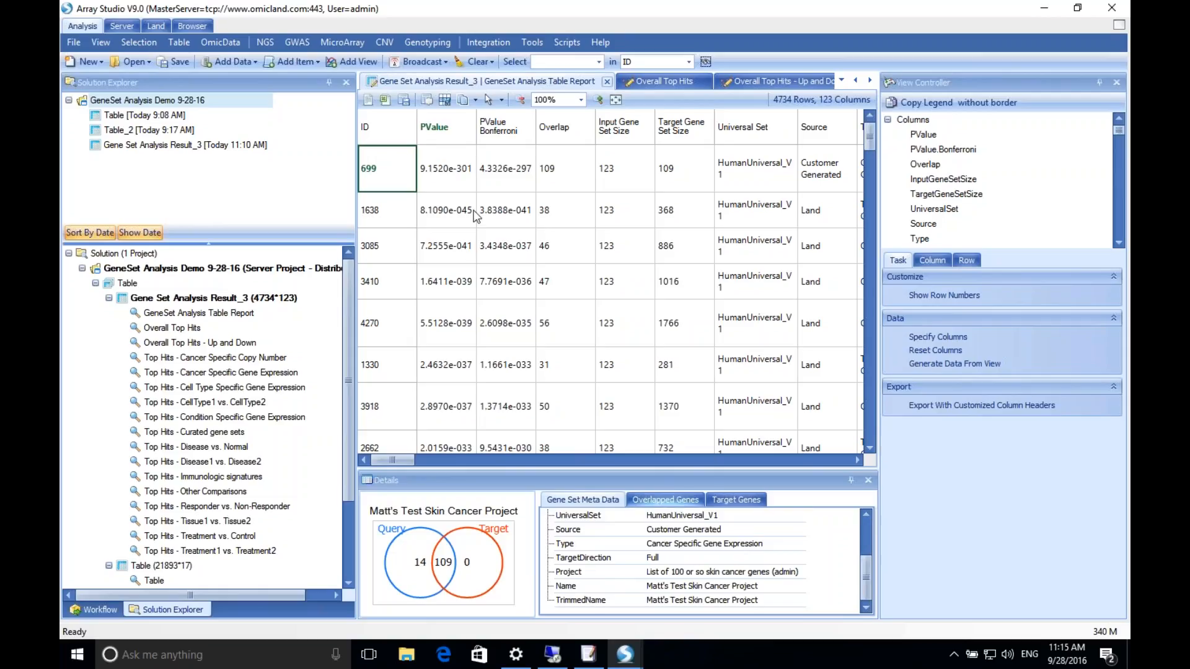
# Select gene set 1638 in the table report and view its overlapped genes and target genes
pyautogui.click(383, 172)
pyautogui.click(388, 213)
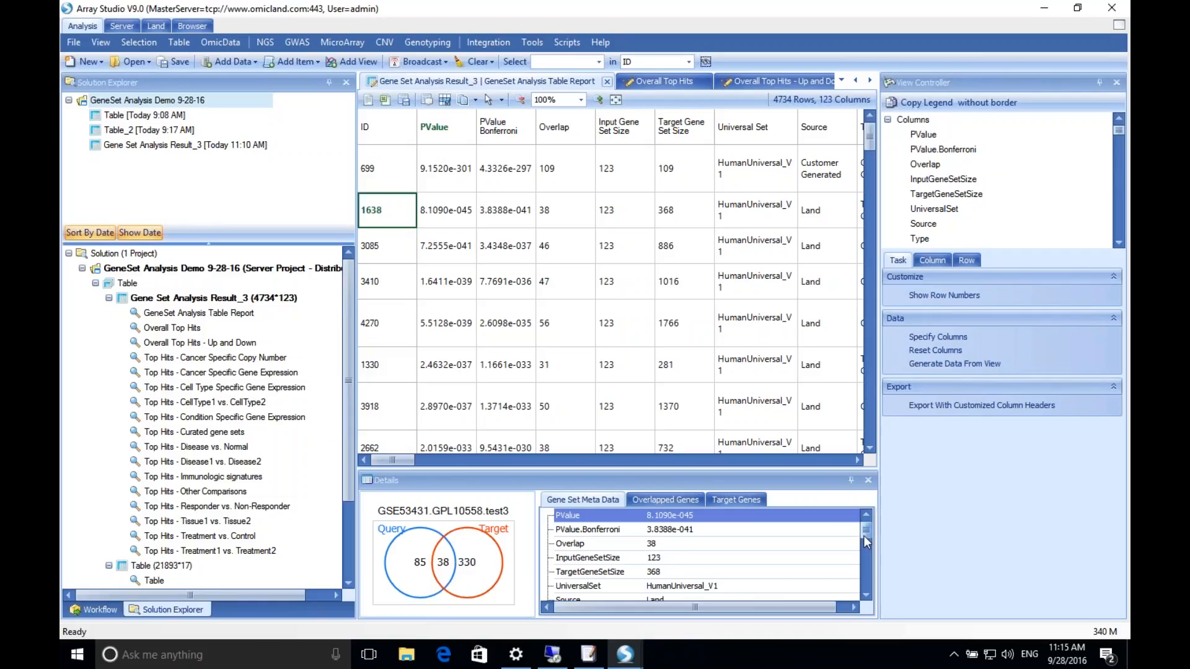
pyautogui.click(650, 502)
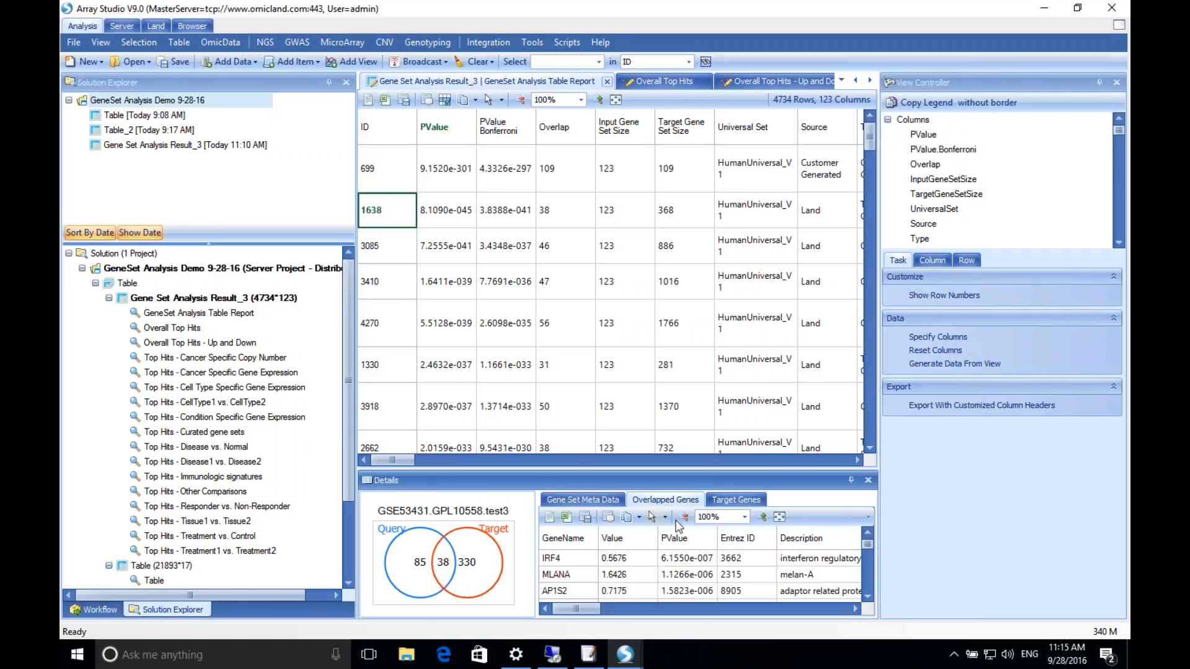
pyautogui.click(748, 501)
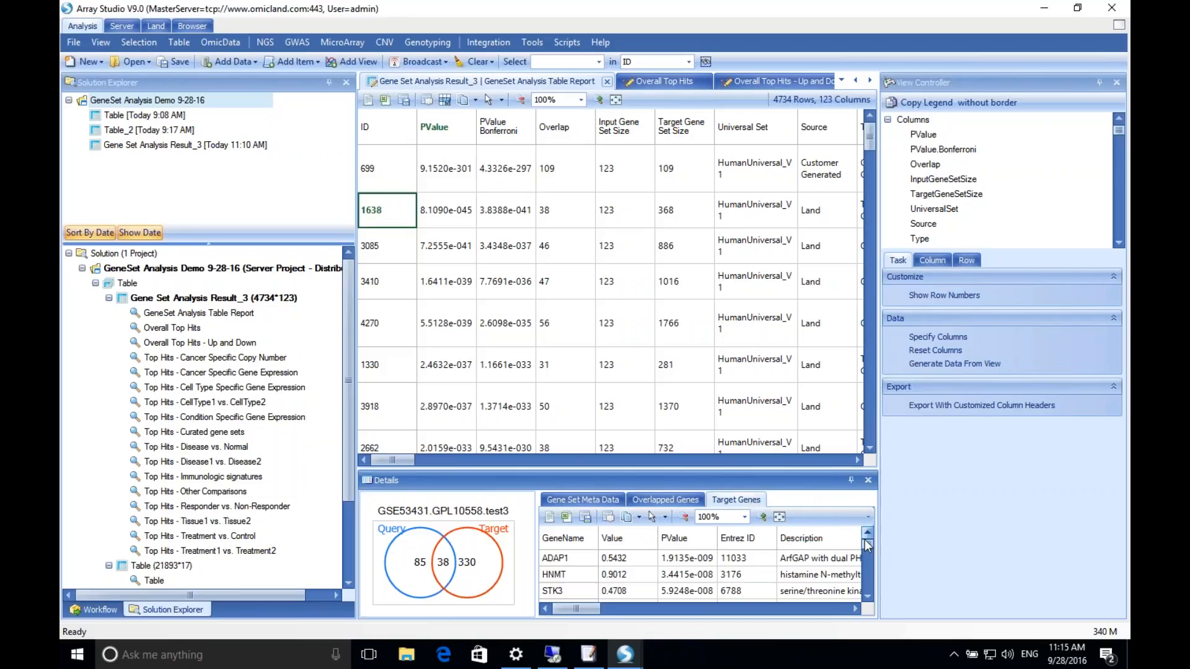
pyautogui.moveTo(868, 556); pyautogui.dragTo(885, 534)
# Switch to EmEditor to look at the gene list in GeneSetAnalysisSKCM.oscript and return to Array Studio
pyautogui.click(588, 654)
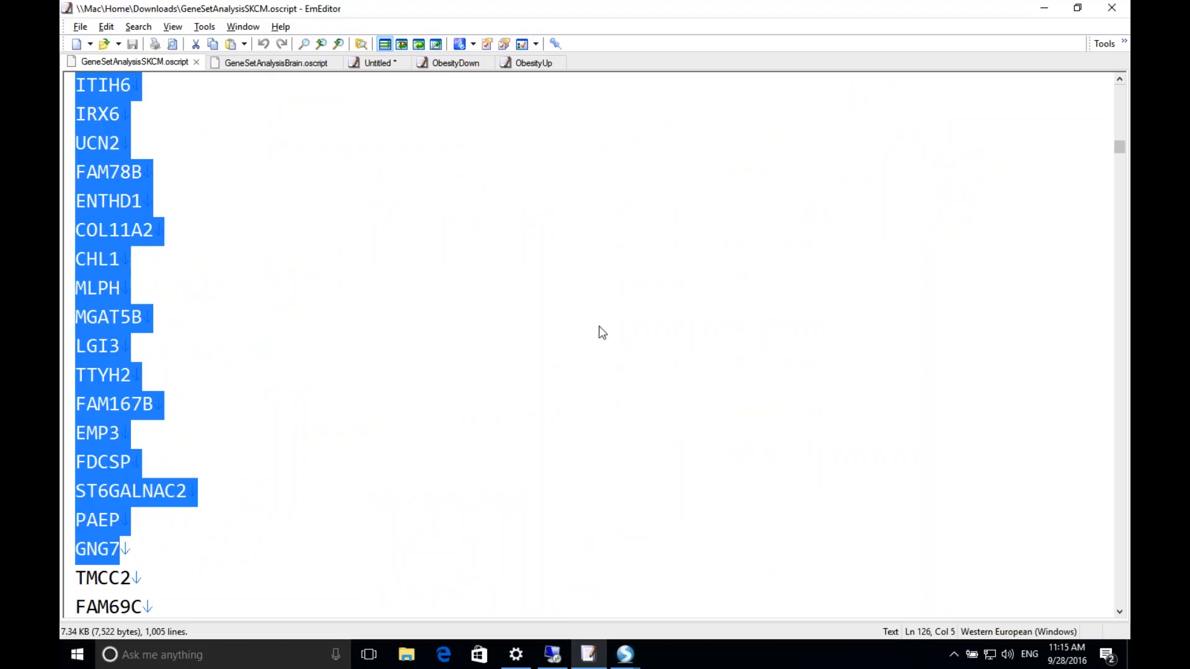
pyautogui.hotkey('alt', 'Tab')
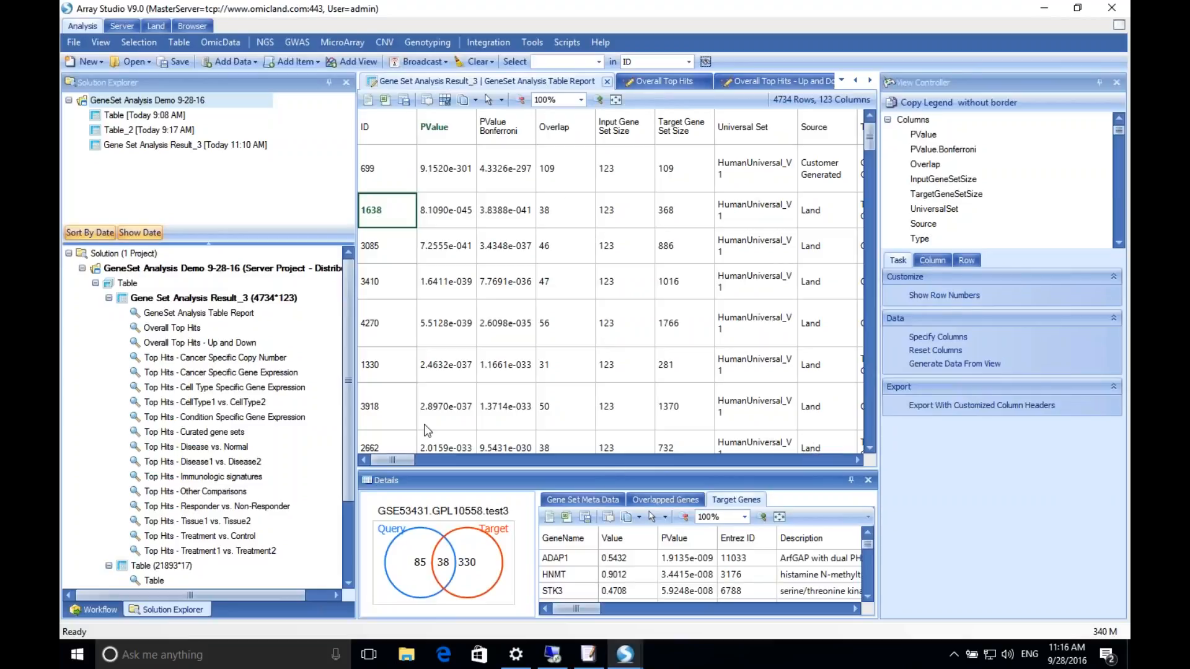
# Examine the gene set metadata of gene set 1638, including its type, target direction, project, name and description
pyautogui.moveTo(401, 461)
pyautogui.mouseDown()
pyautogui.moveTo(456, 462)
pyautogui.moveTo(400, 462)
pyautogui.mouseUp()
pyautogui.click(571, 500)
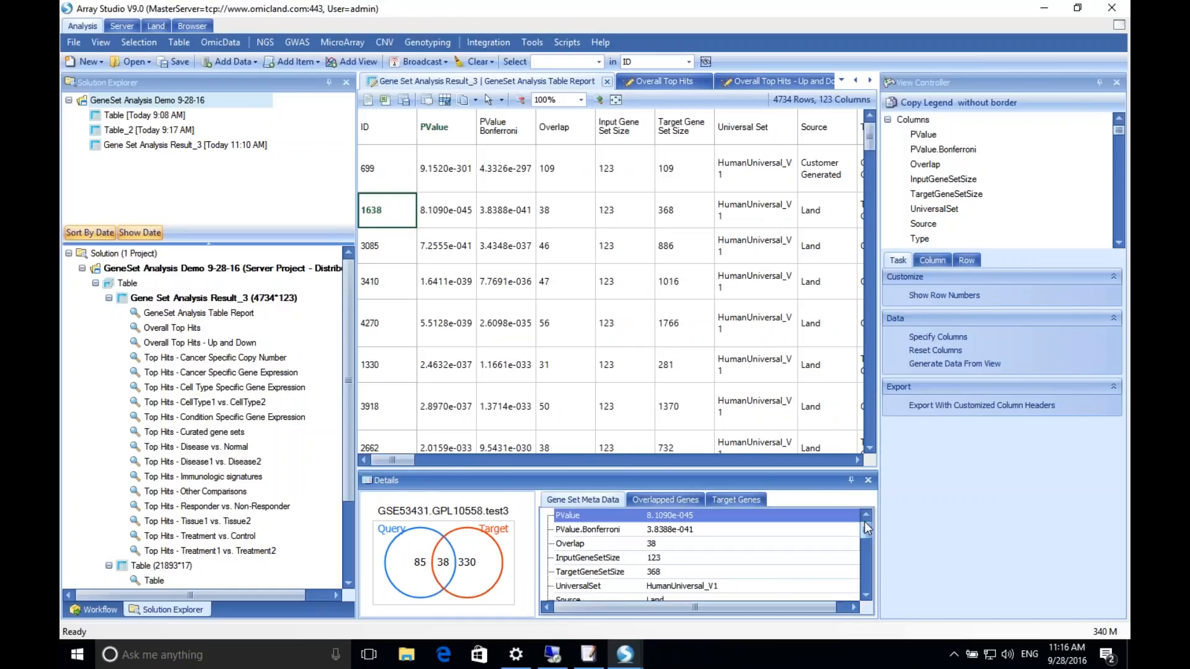
pyautogui.moveTo(865, 526); pyautogui.dragTo(865, 555)
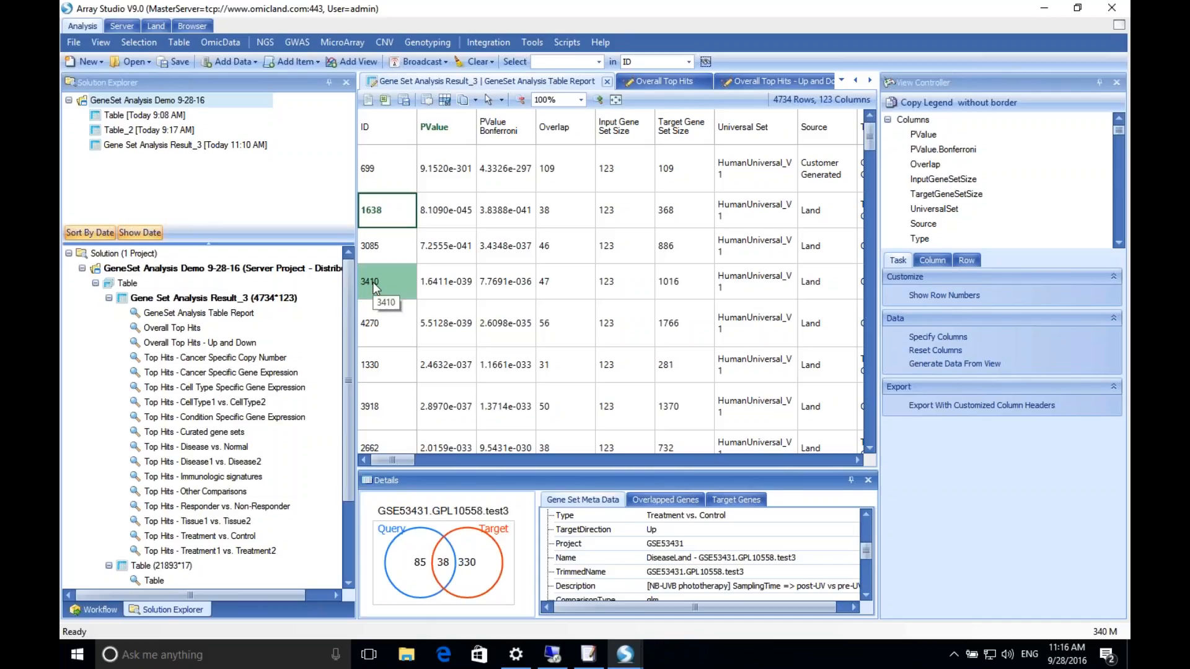
# Collapse Gene Set Analysis Result_3 in the solution and open the table view of Table_2
pyautogui.click(108, 298)
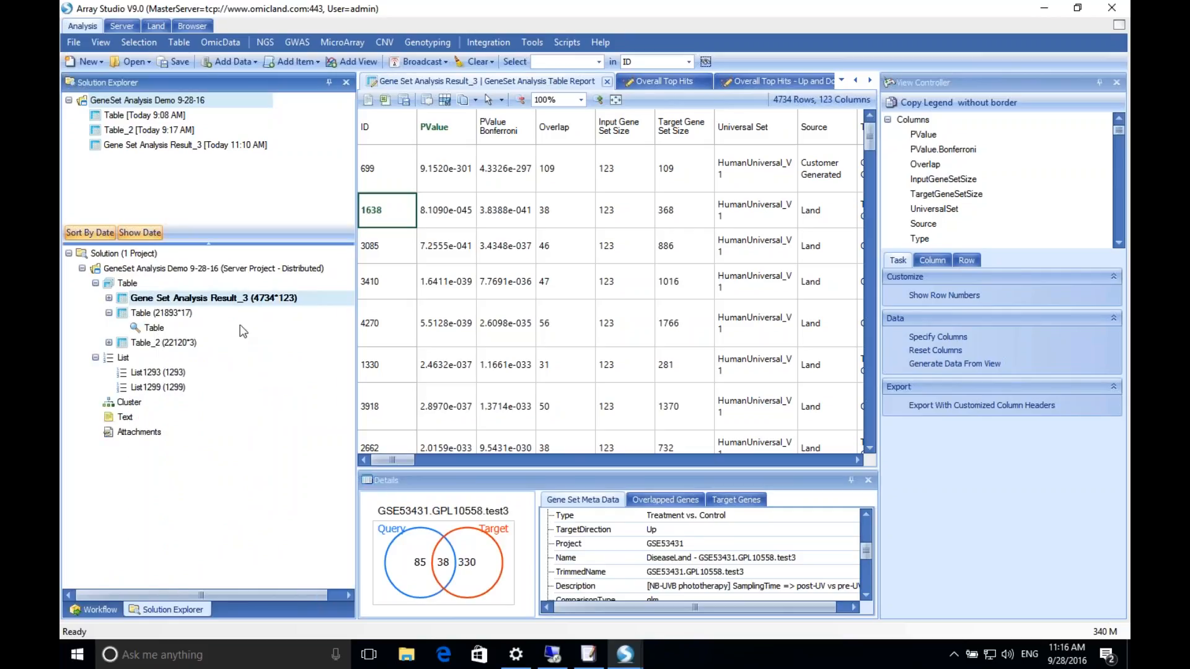
pyautogui.click(109, 342)
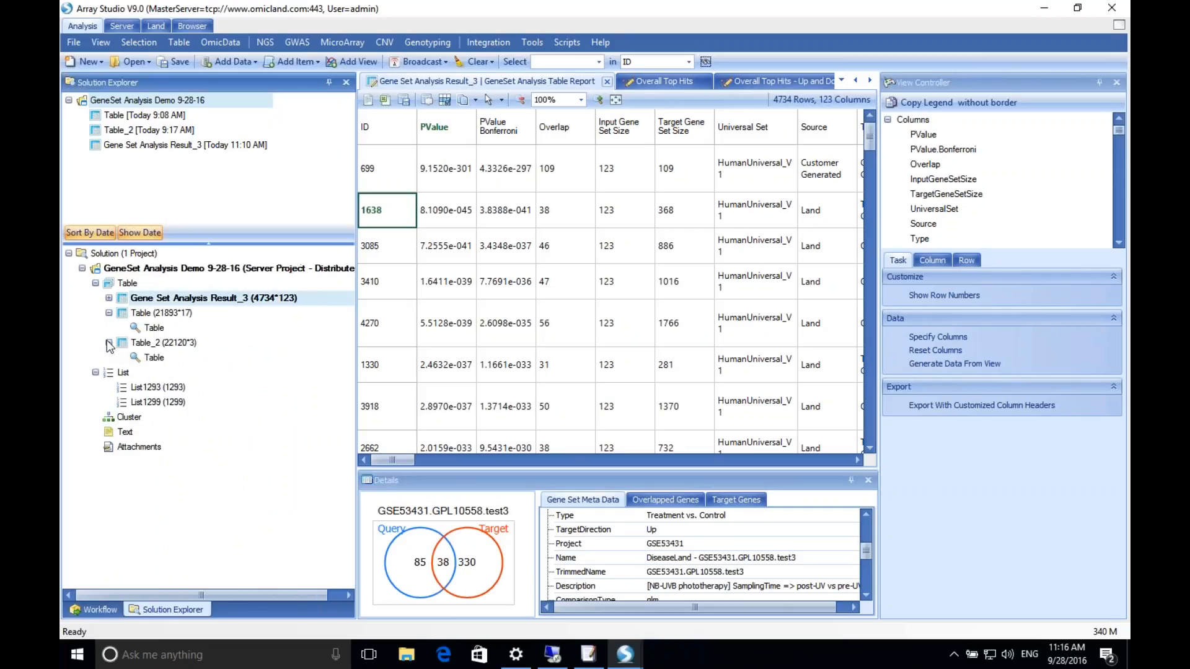
pyautogui.doubleClick(153, 360)
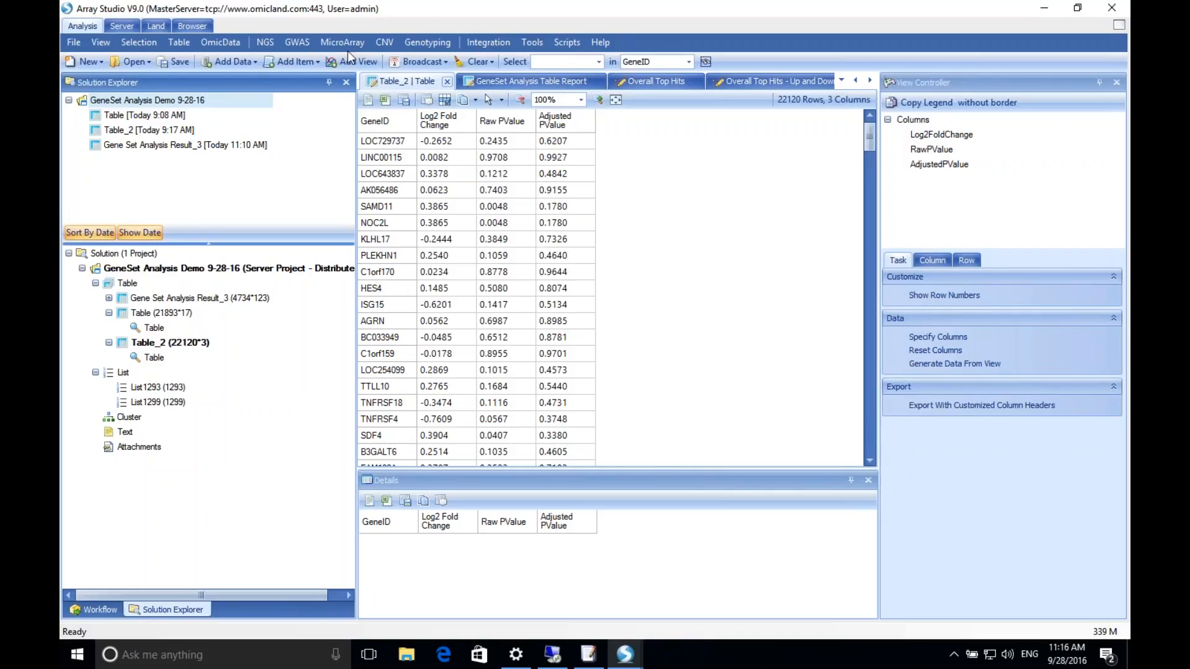
# Start a Gene Set Analysis on table data with p-values and fold changes, searching every database except Example Customer Database
pyautogui.click(494, 40)
pyautogui.click(504, 61)
pyautogui.click(508, 211)
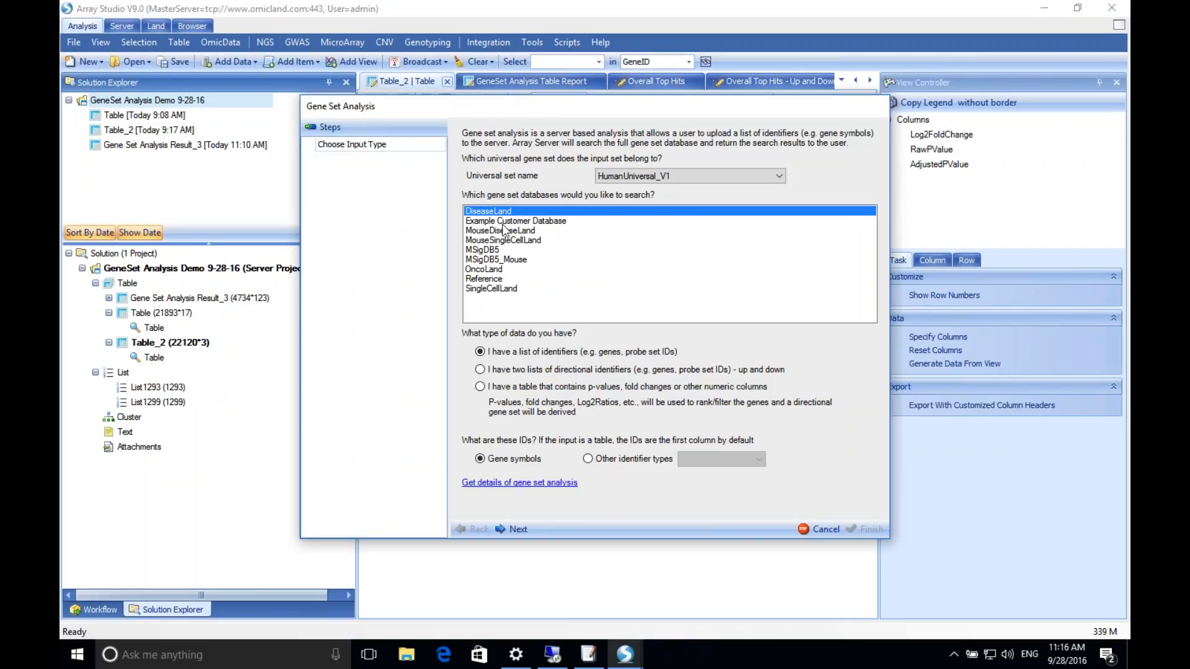
pyautogui.keyDown('ctrl'); pyautogui.click(507, 230); pyautogui.keyUp('ctrl')
pyautogui.keyDown('ctrl'); pyautogui.keyDown('shift'); pyautogui.click(504, 288); pyautogui.keyUp('shift'); pyautogui.keyUp('ctrl')
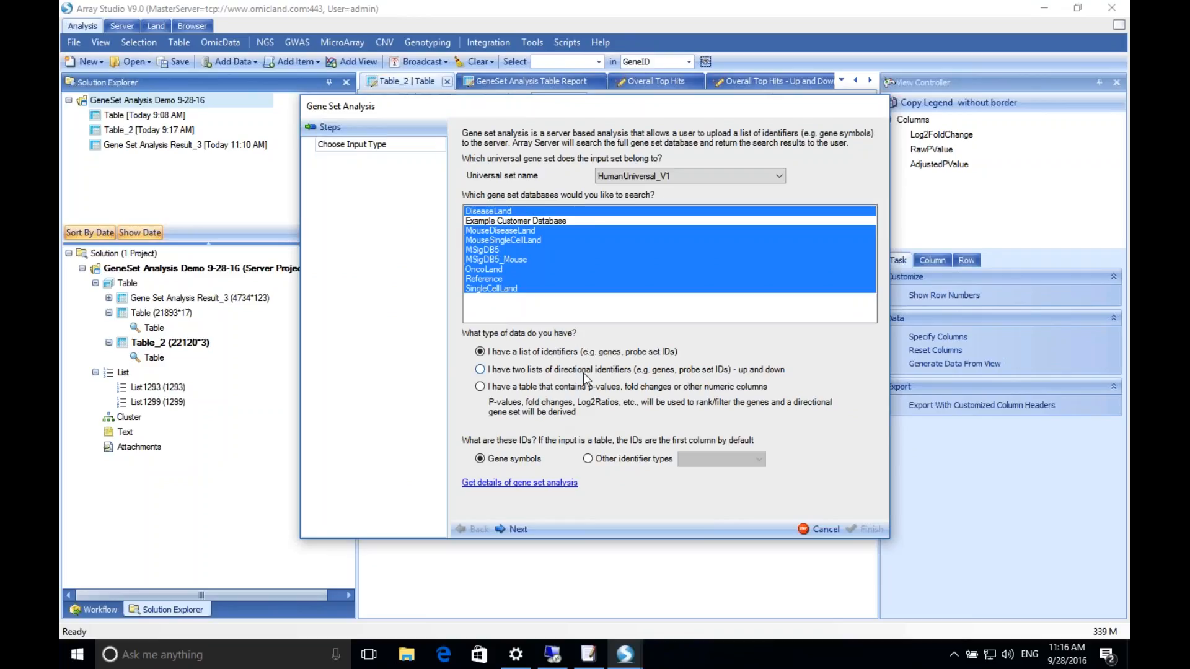
pyautogui.click(577, 387)
pyautogui.click(514, 531)
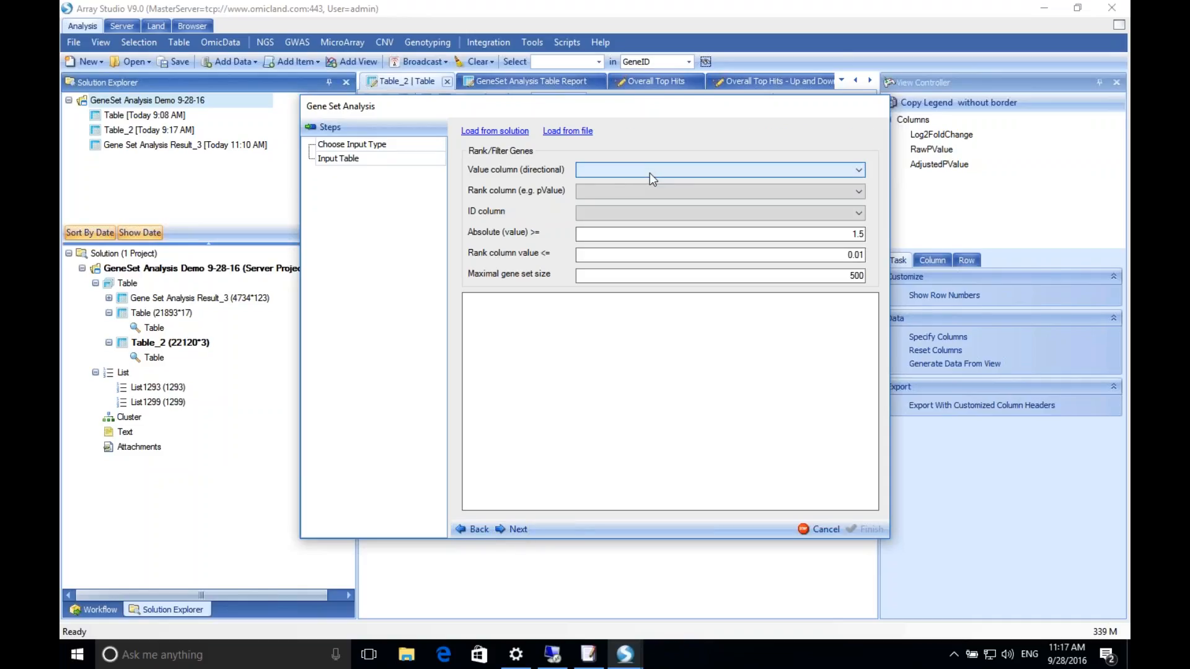
# Load Table_2 from the solution as input, with Log2FoldChange as value column and RawPValue as rank column
pyautogui.click(494, 131)
pyautogui.click(577, 279)
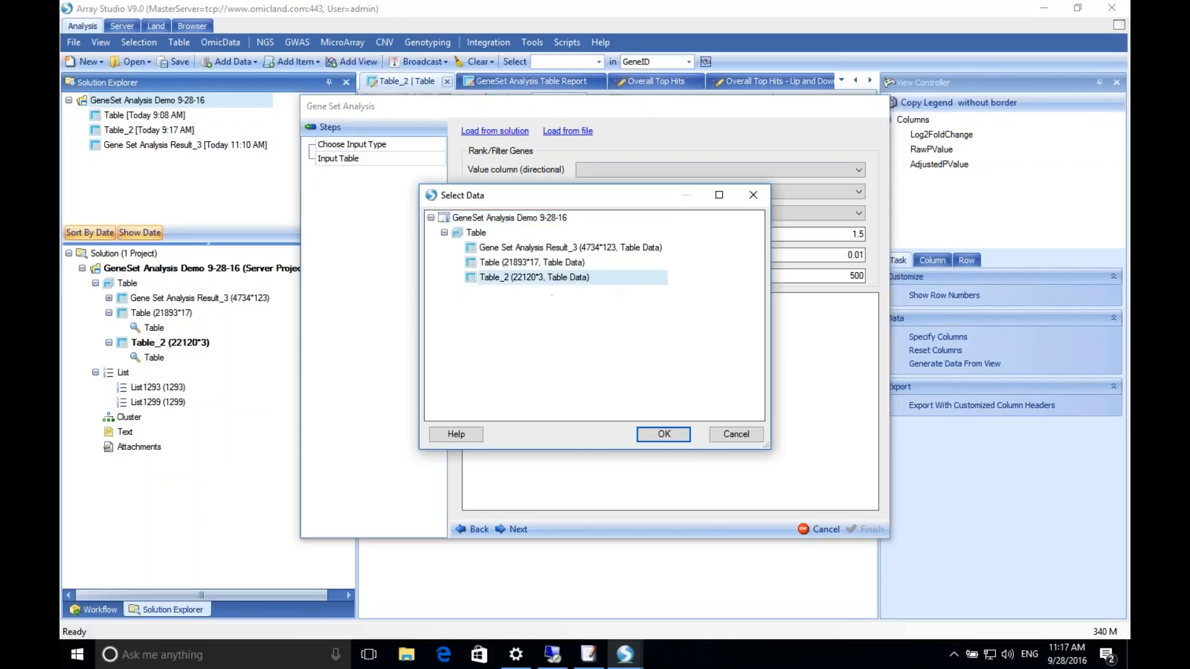
pyautogui.click(651, 436)
pyautogui.click(646, 169)
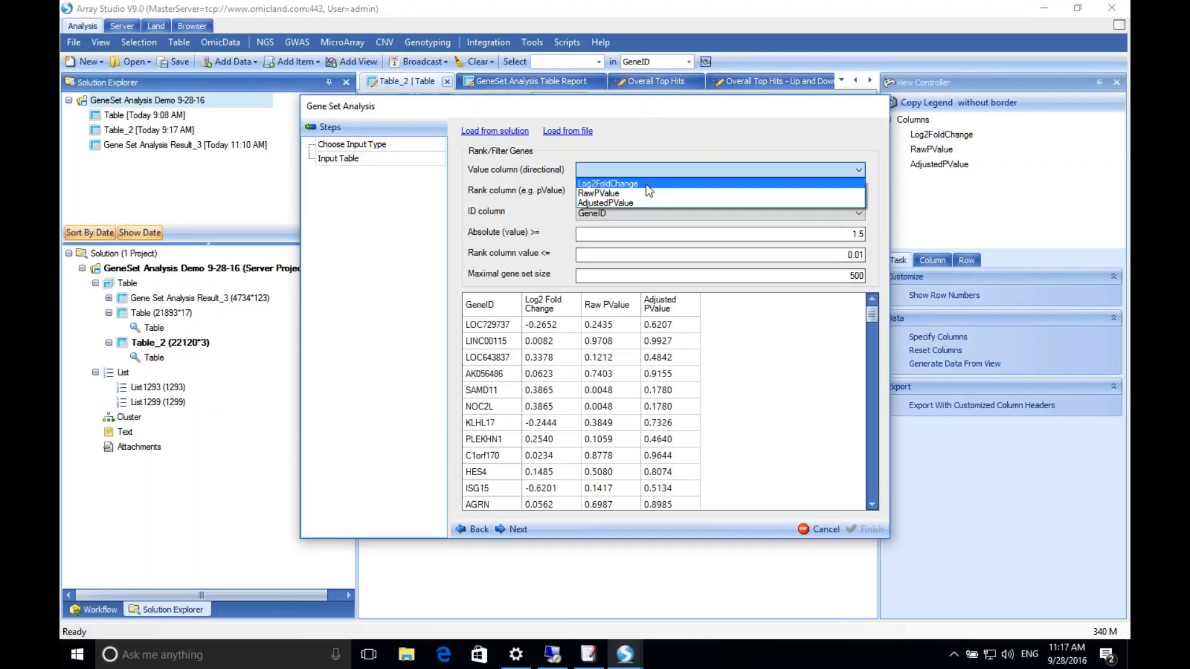
pyautogui.click(658, 185)
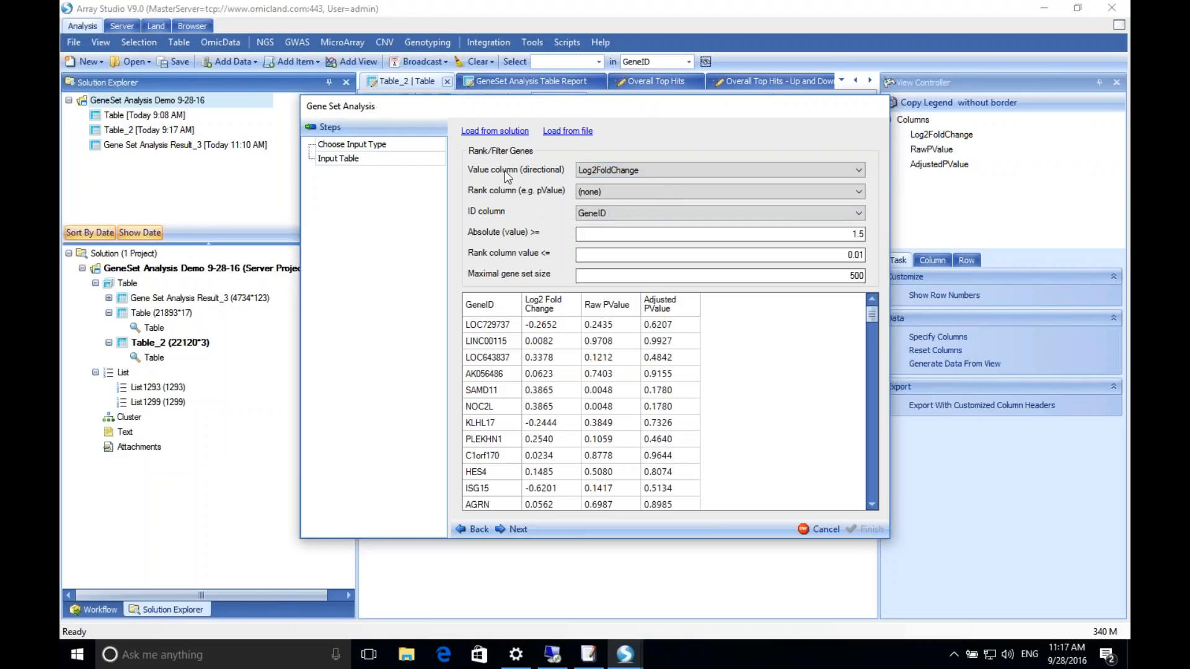
pyautogui.click(623, 192)
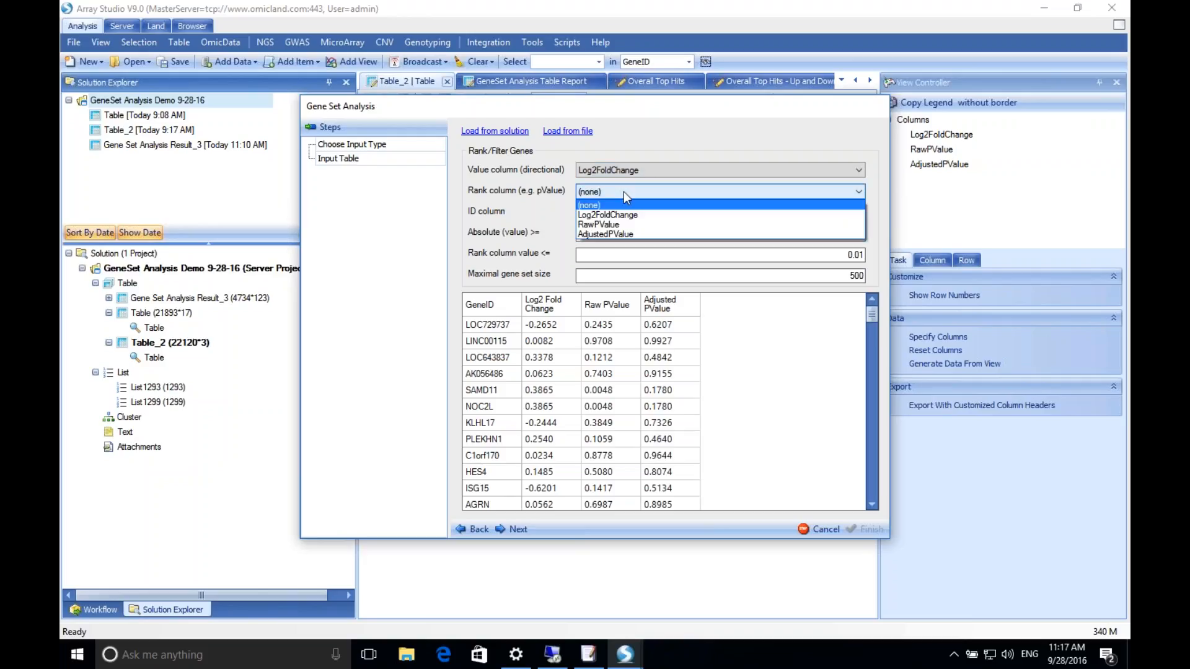
pyautogui.click(626, 225)
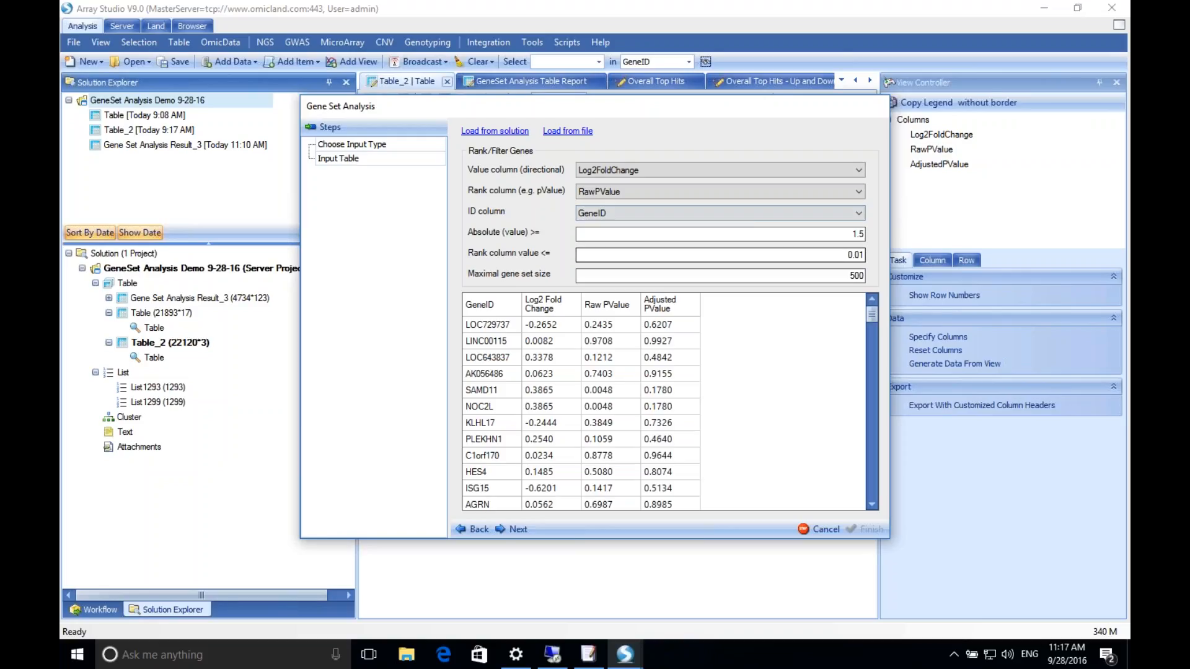
# Set the absolute value cutoff for the input genes to 0.4
pyautogui.doubleClick(855, 234)
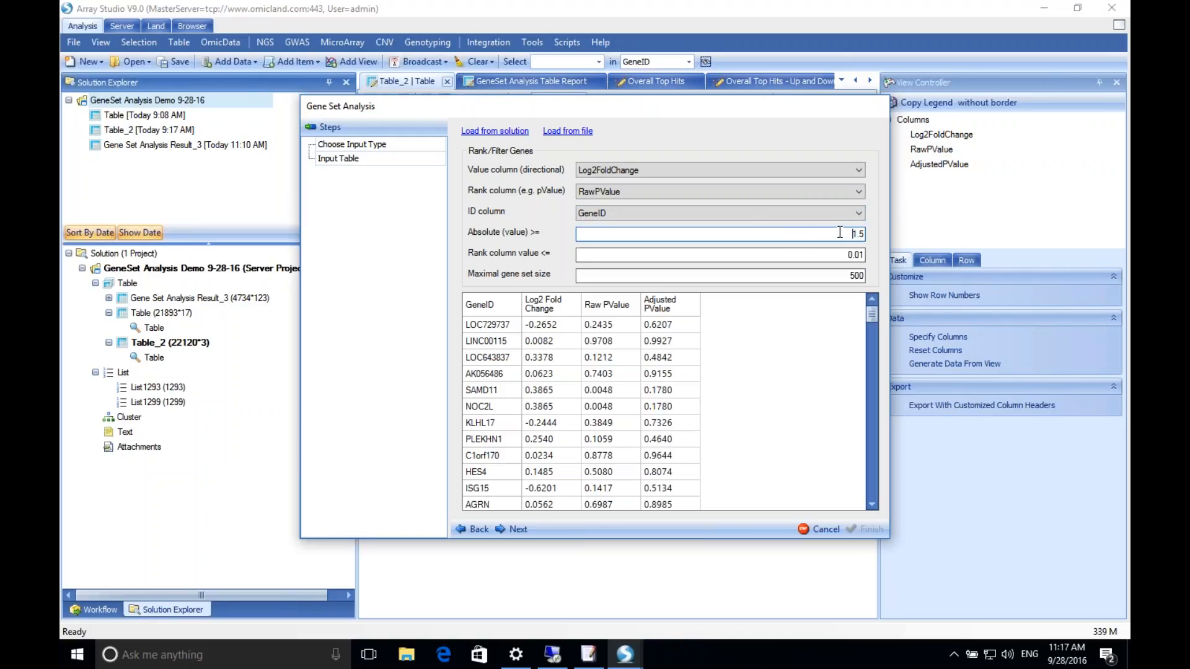
pyautogui.moveTo(848, 234); pyautogui.dragTo(882, 232)
pyautogui.write('0.4')
pyautogui.click(737, 278)
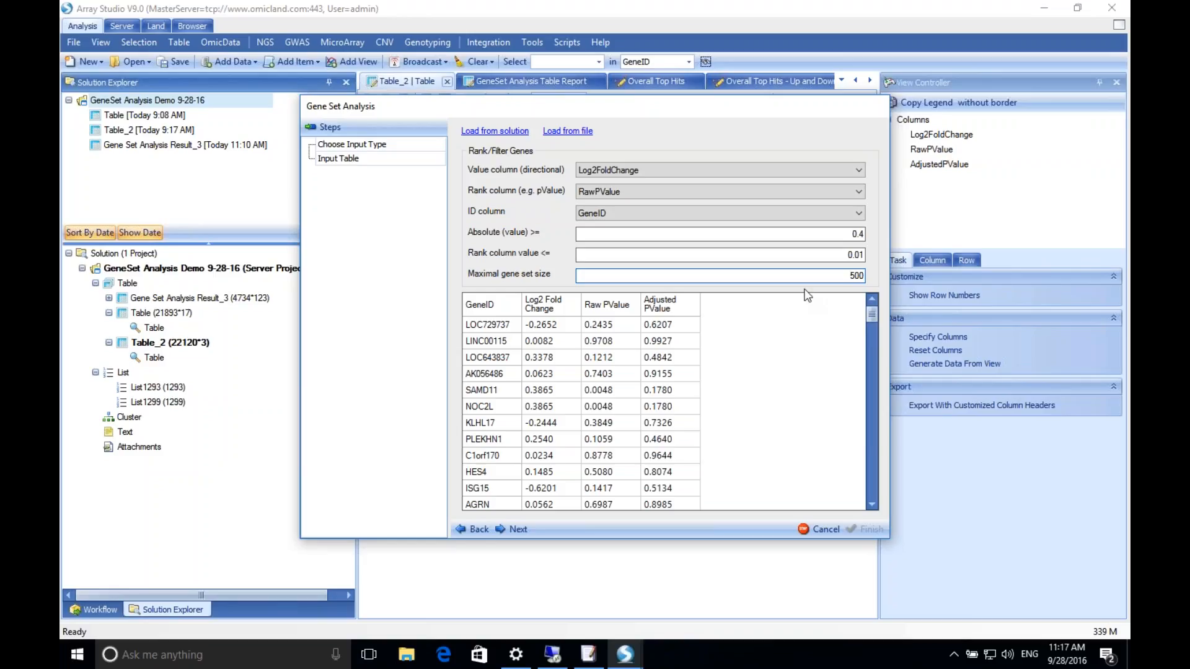
# Keep the default analysis parameters without publishing, review the query gene list, run the analysis and refresh the server job queue
pyautogui.click(515, 508)
pyautogui.click(515, 529)
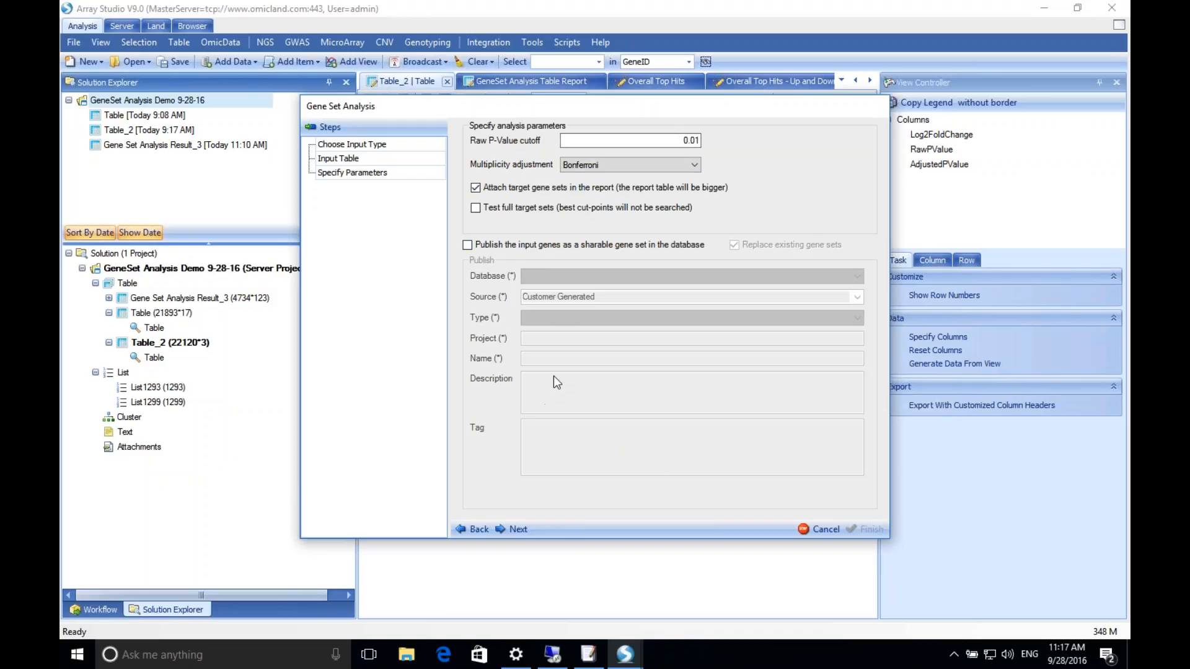
pyautogui.click(509, 528)
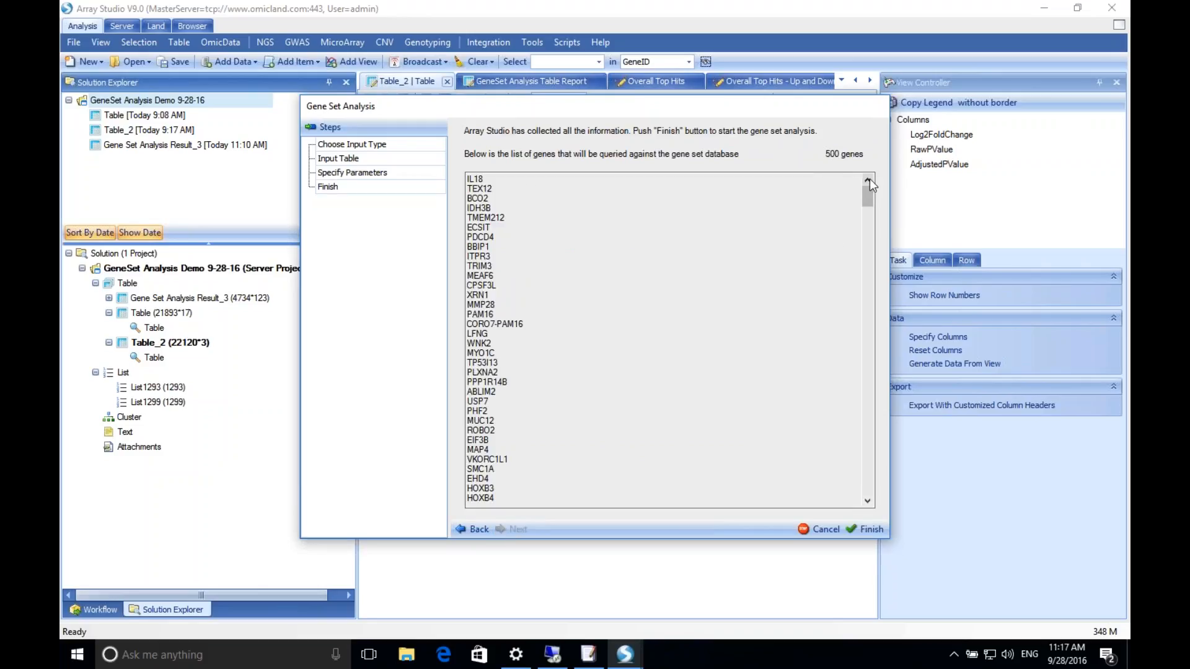
pyautogui.moveTo(867, 196); pyautogui.dragTo(841, 190)
pyautogui.click(862, 530)
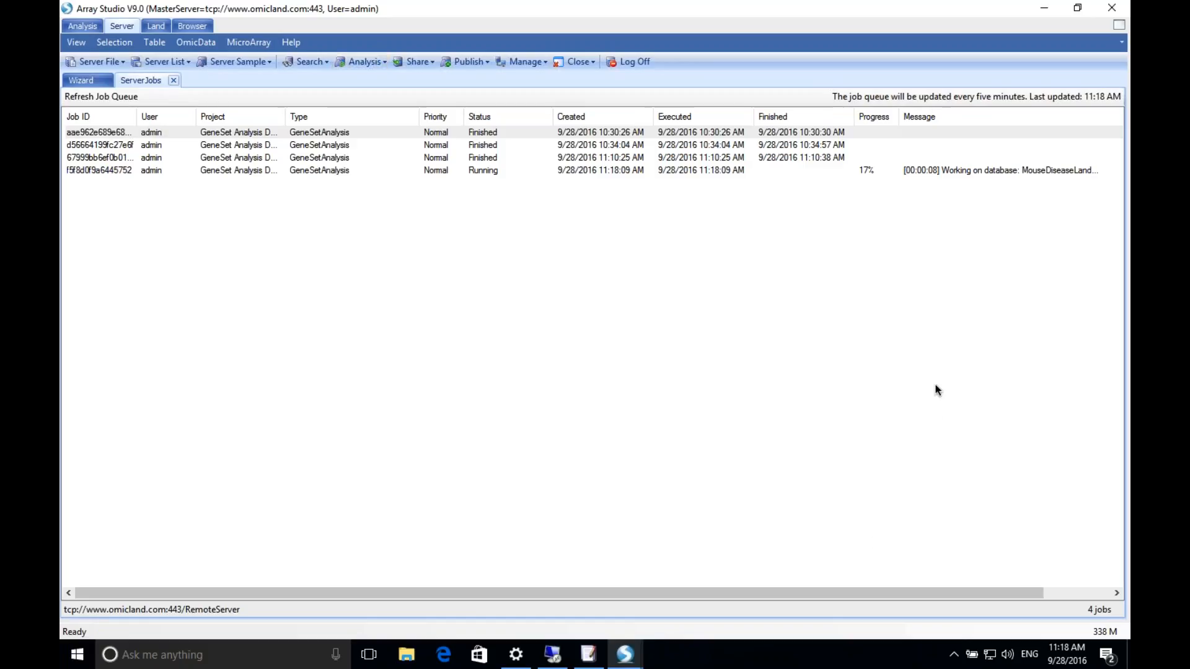
pyautogui.click(119, 98)
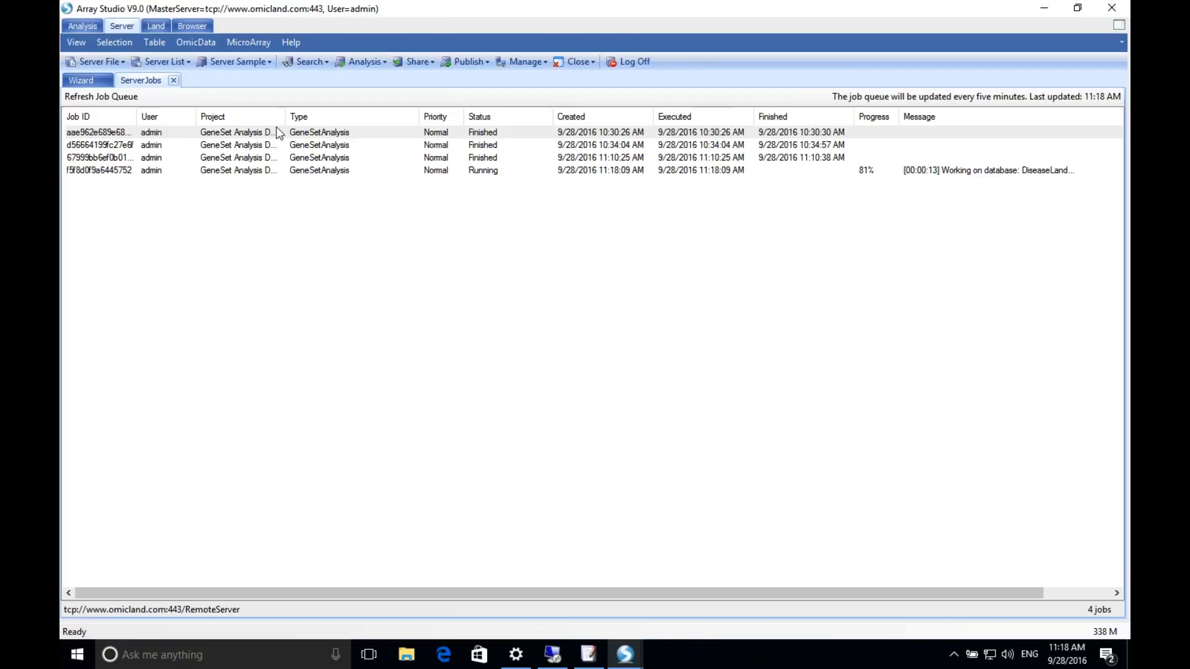
pyautogui.click(114, 97)
# Switch to the HumanDisease_B37 land and show the distribution of its comparisons
pyautogui.click(155, 25)
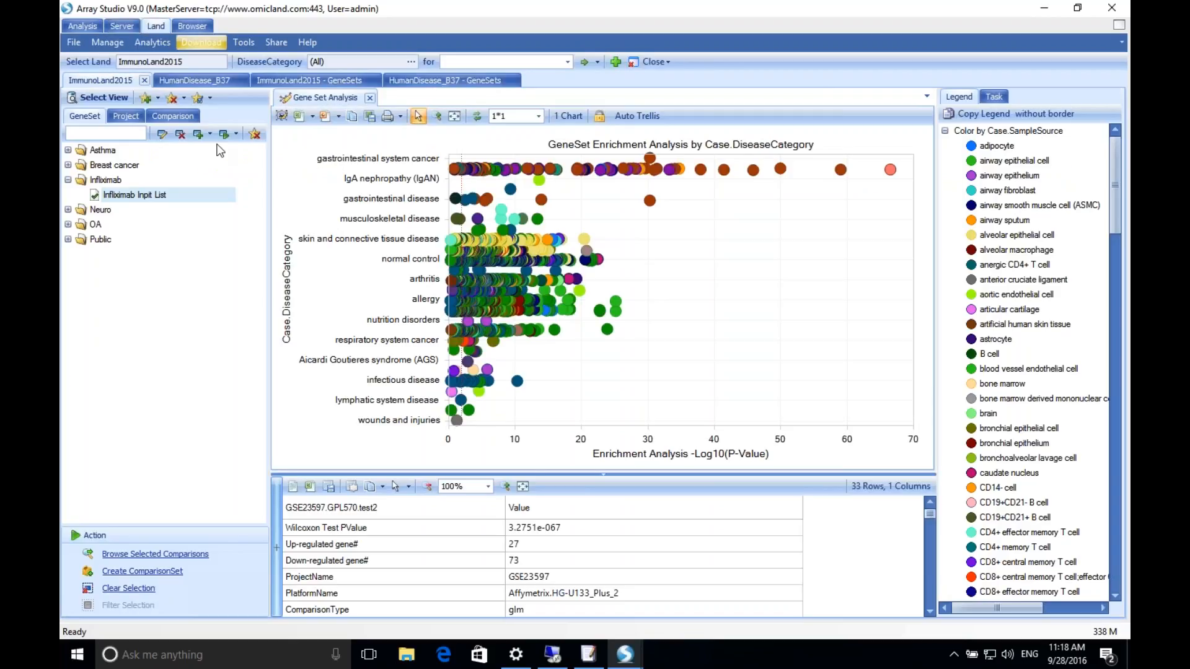
pyautogui.click(208, 84)
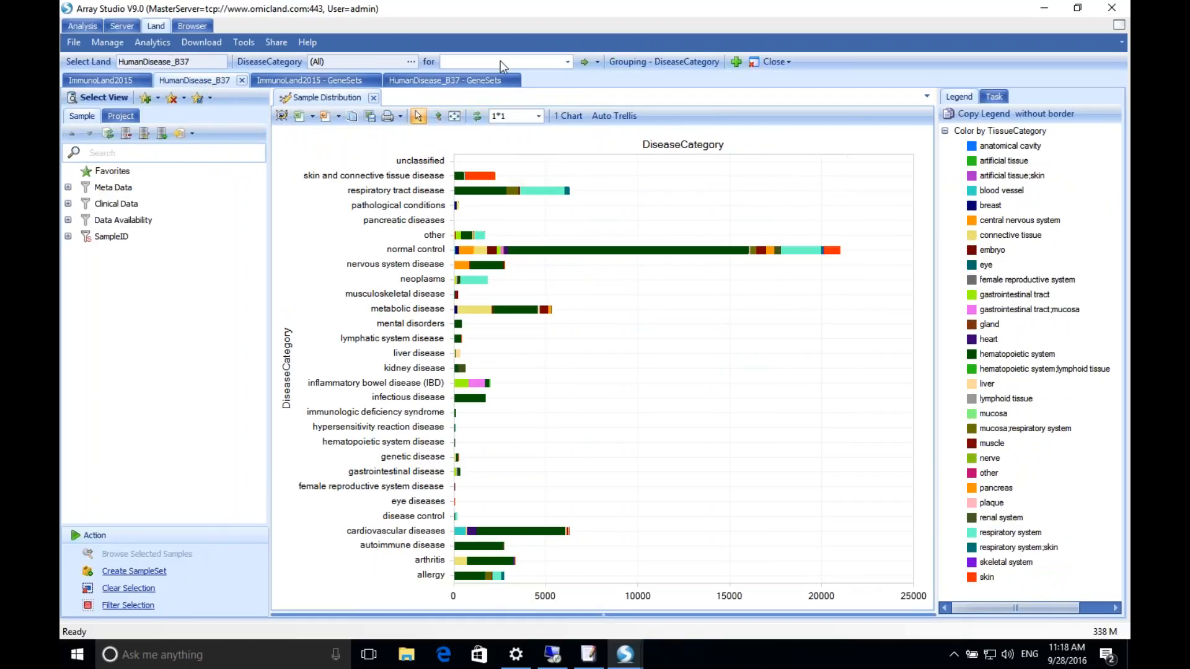
pyautogui.click(500, 62)
pyautogui.click(123, 100)
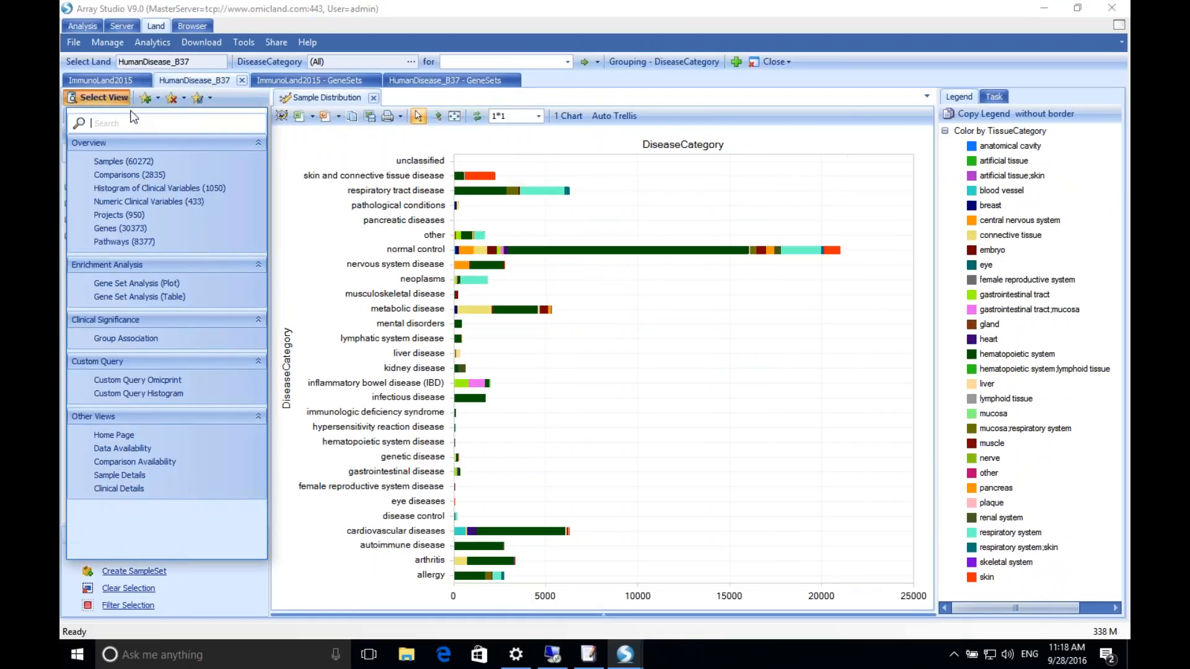
pyautogui.click(154, 175)
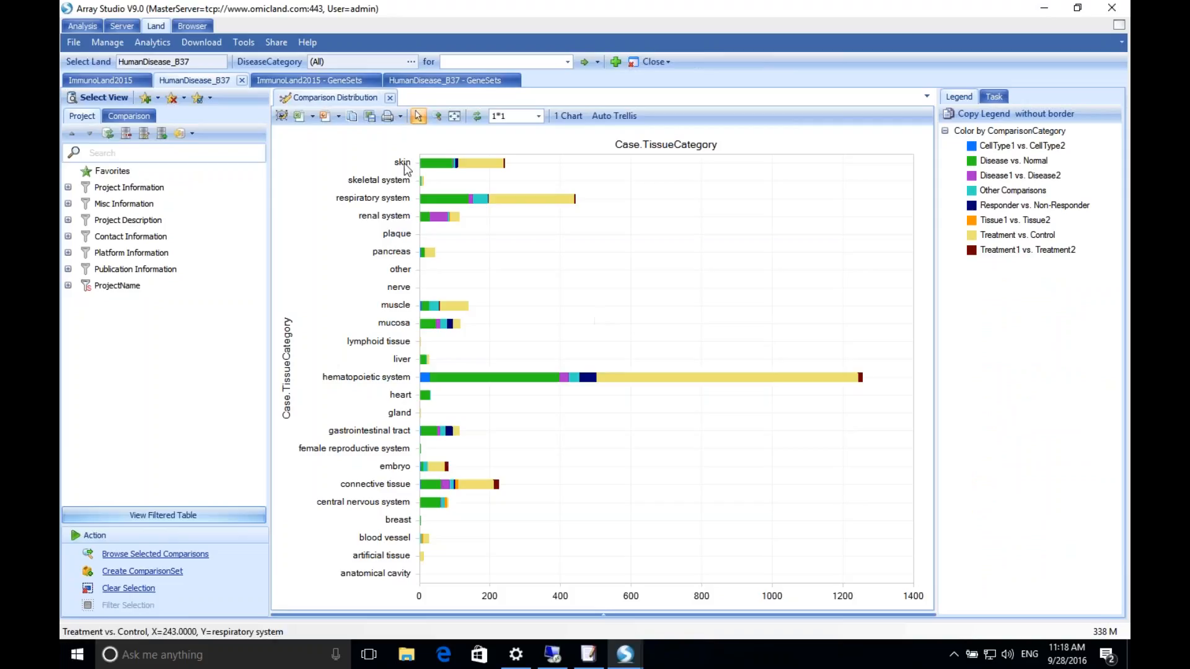
# Select all comparisons in the distribution chart, examine their contrasts in the enlarged details table, and clear the selection
pyautogui.moveTo(393, 159); pyautogui.dragTo(865, 593)
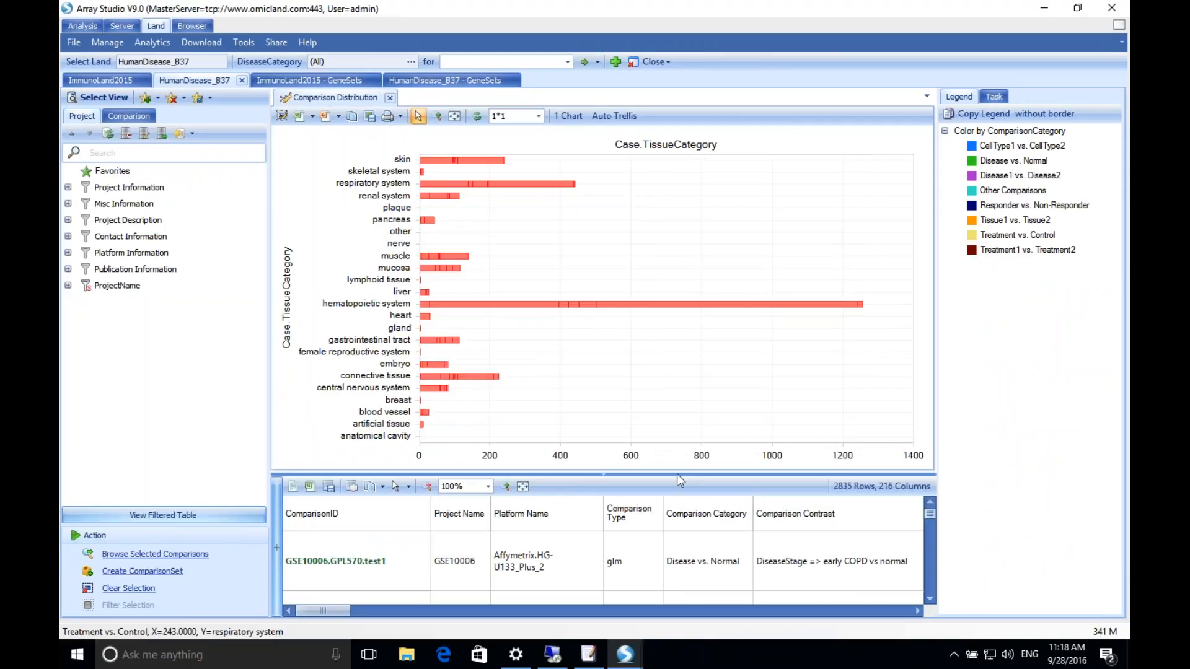
pyautogui.click(522, 486)
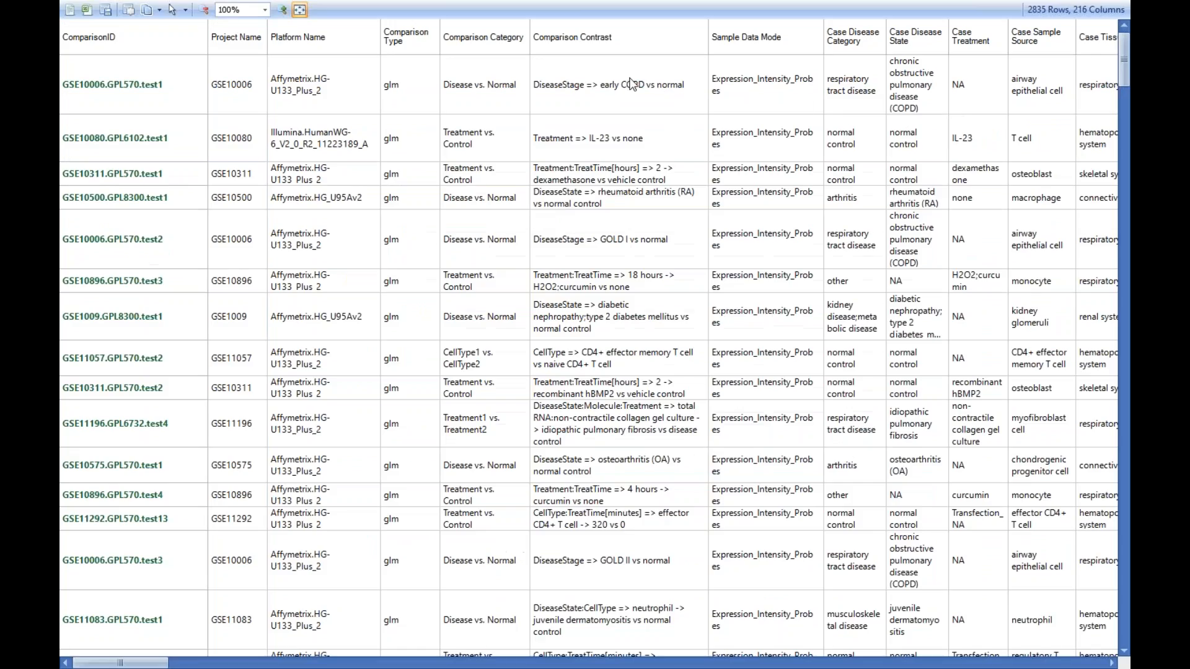
pyautogui.click(635, 88)
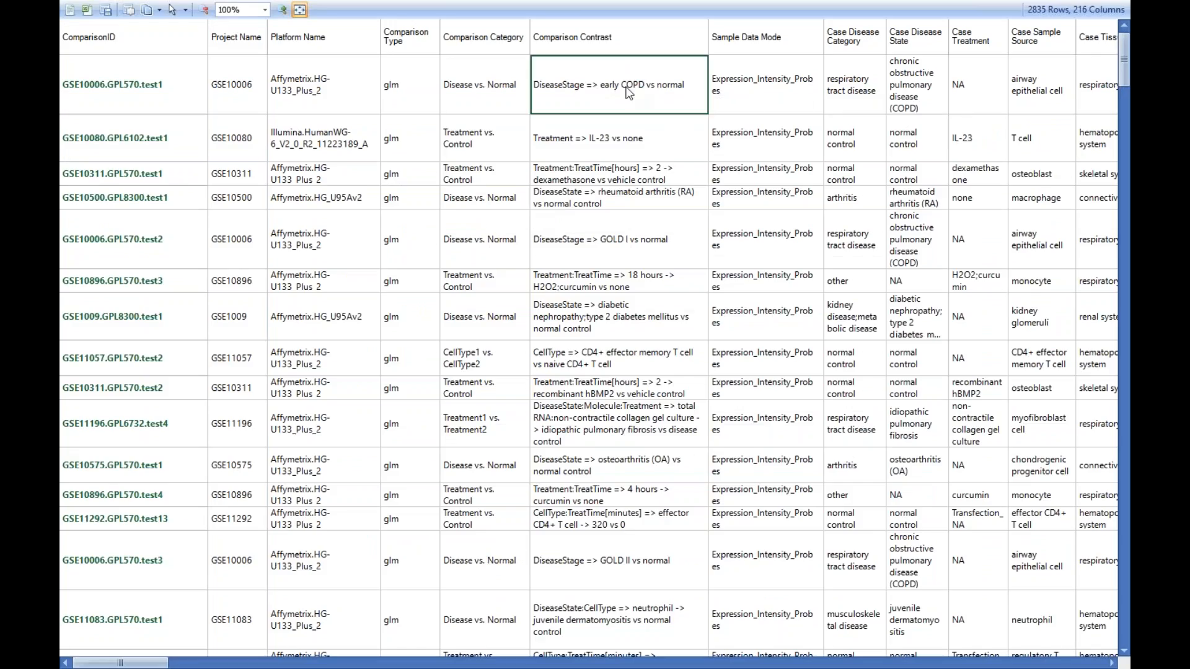
pyautogui.click(596, 145)
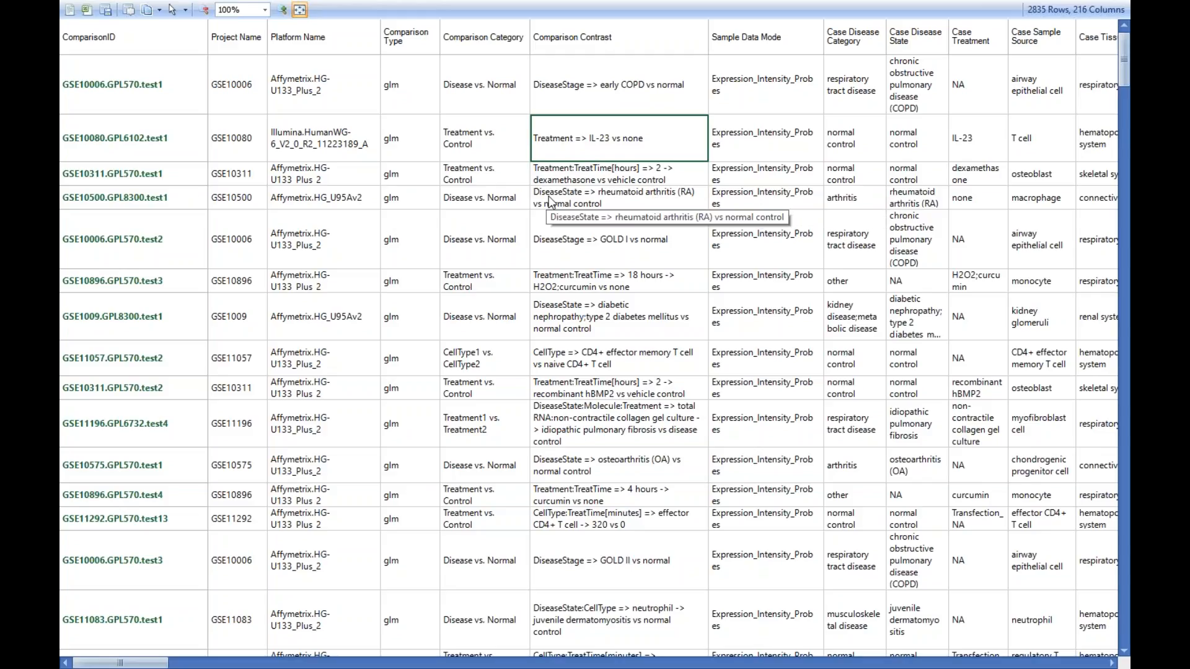
pyautogui.press('Escape')
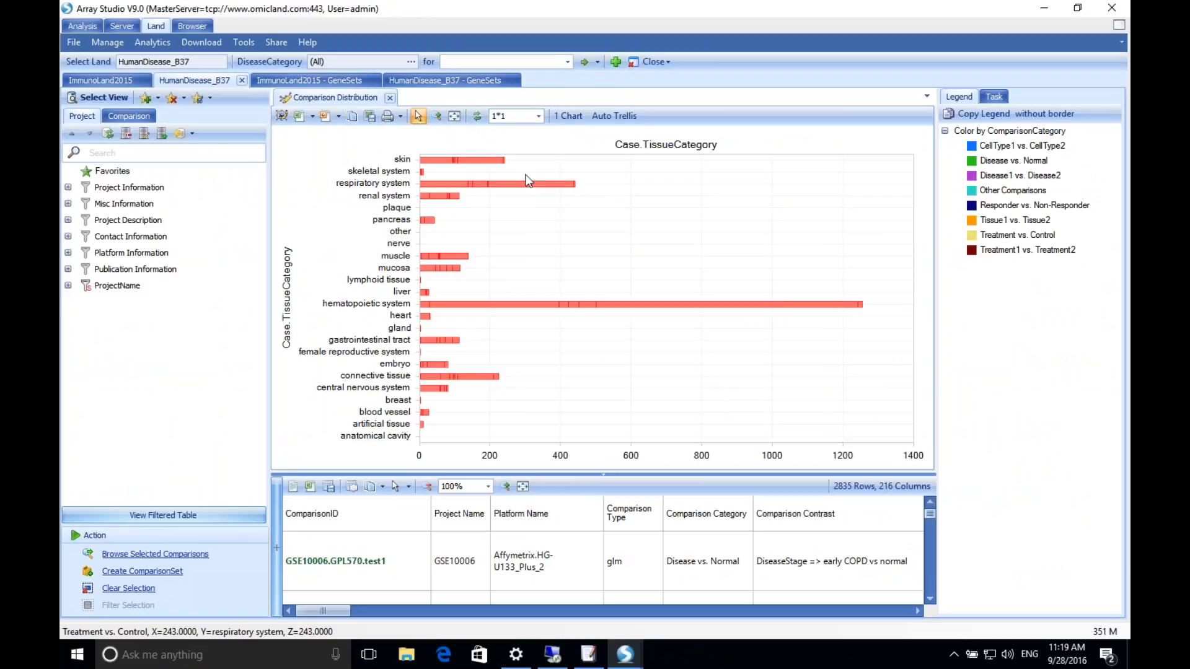
pyautogui.click(640, 184)
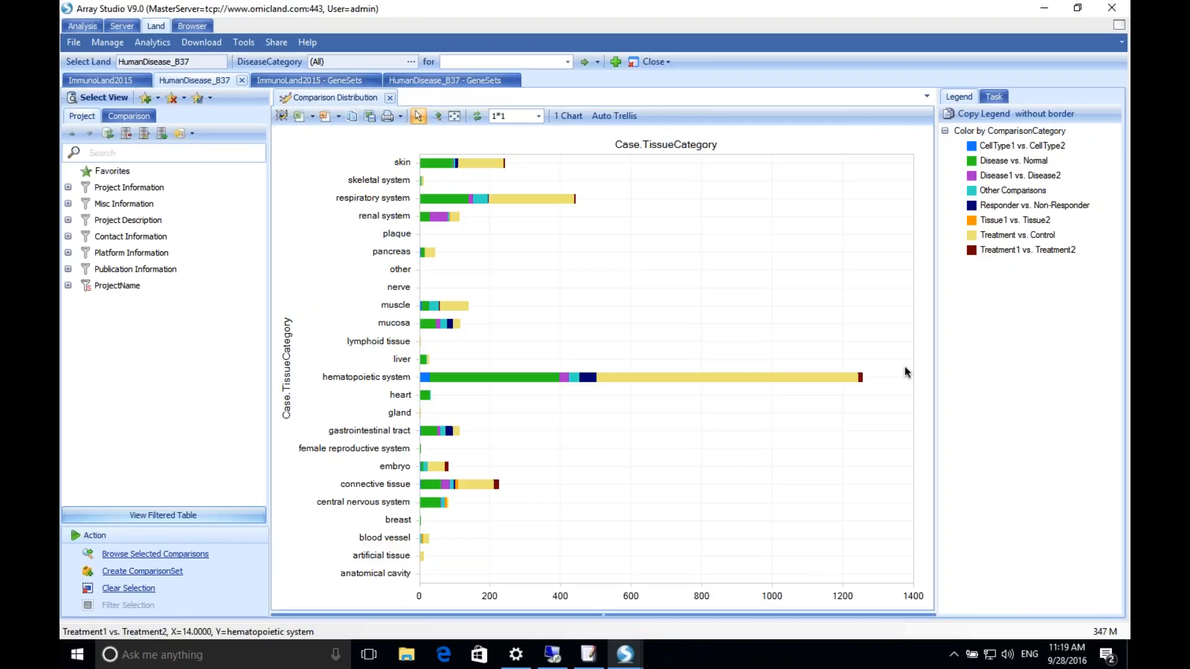
# Check the job's status in the server job queue and update the analysis project with the new result
pyautogui.click(122, 25)
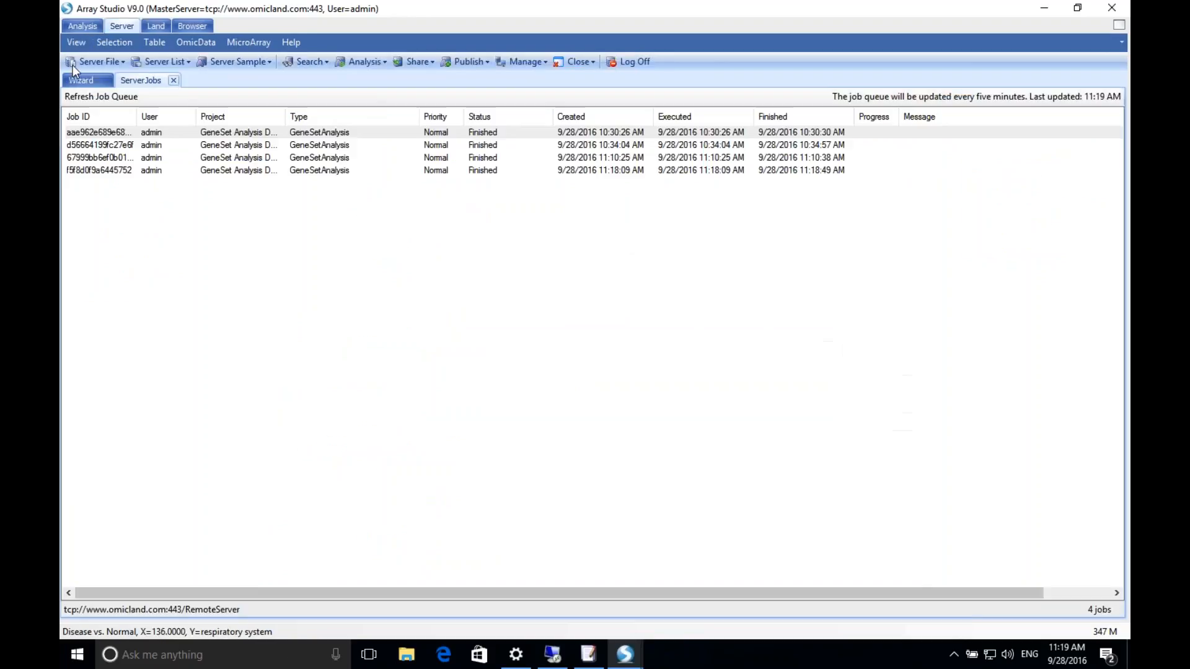
pyautogui.click(83, 25)
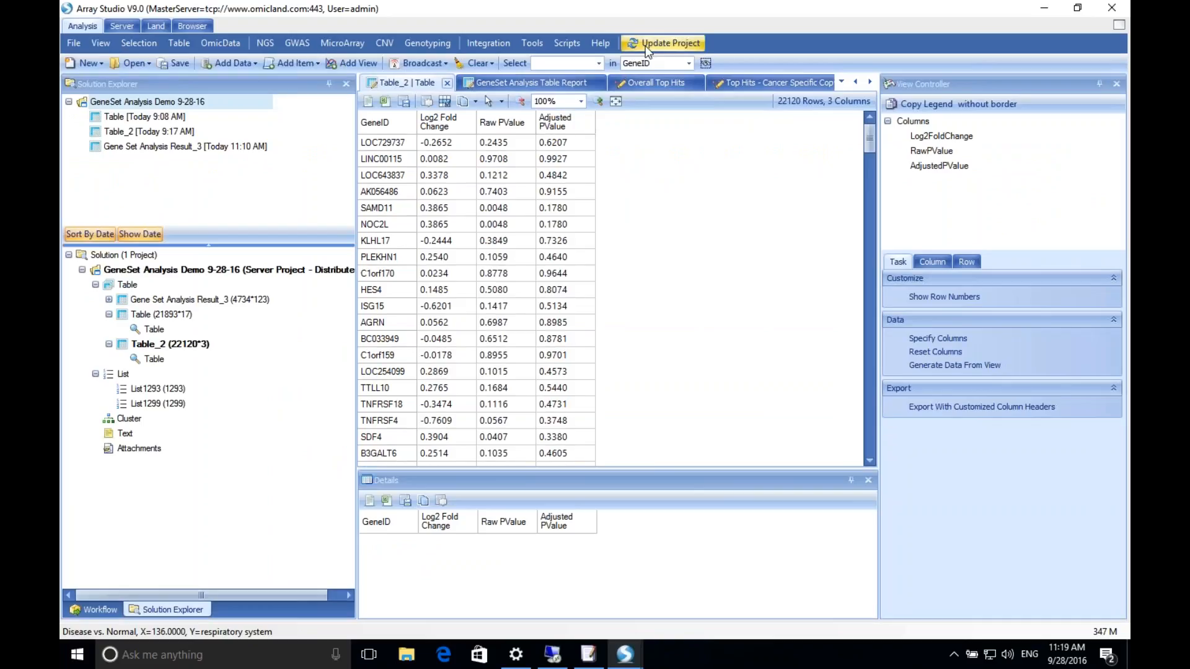
pyautogui.click(646, 48)
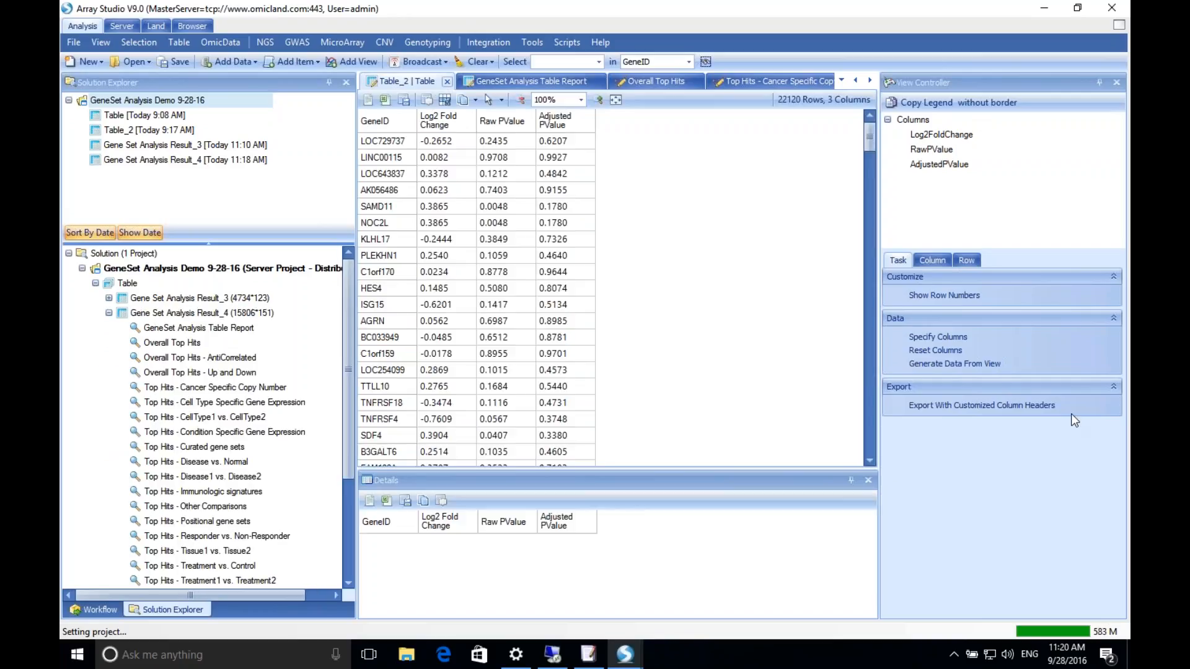
# Open the Overall Top Hits chart of Gene Set Analysis Result_4 and widen the chart area
pyautogui.click(188, 159)
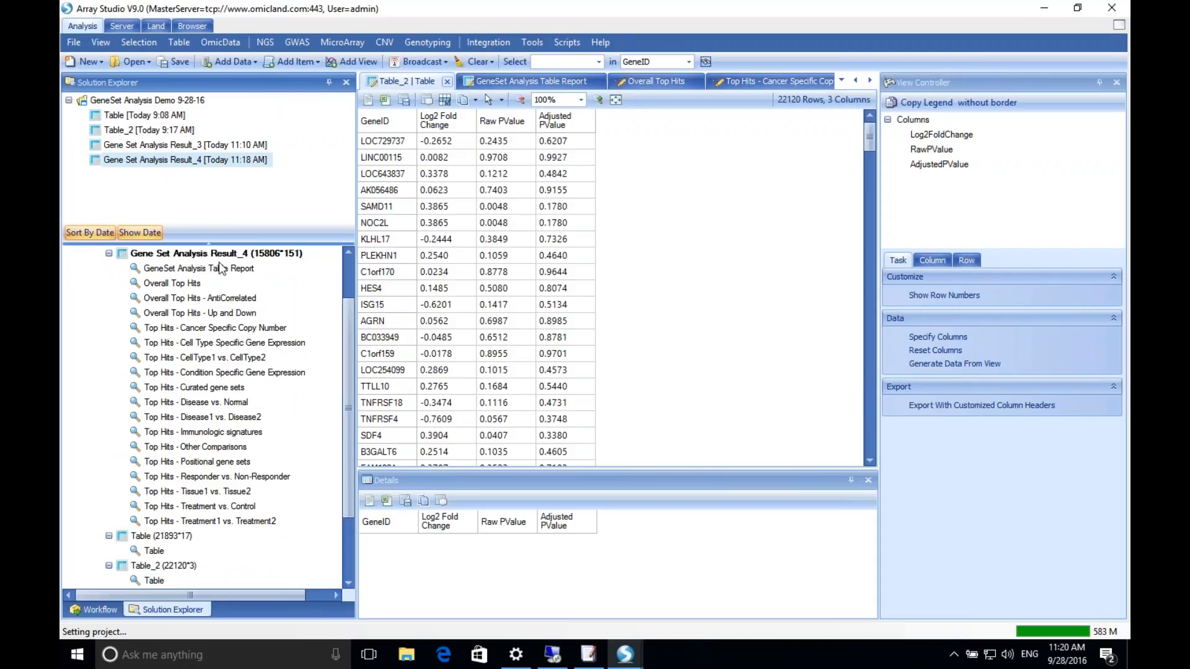
pyautogui.doubleClick(189, 284)
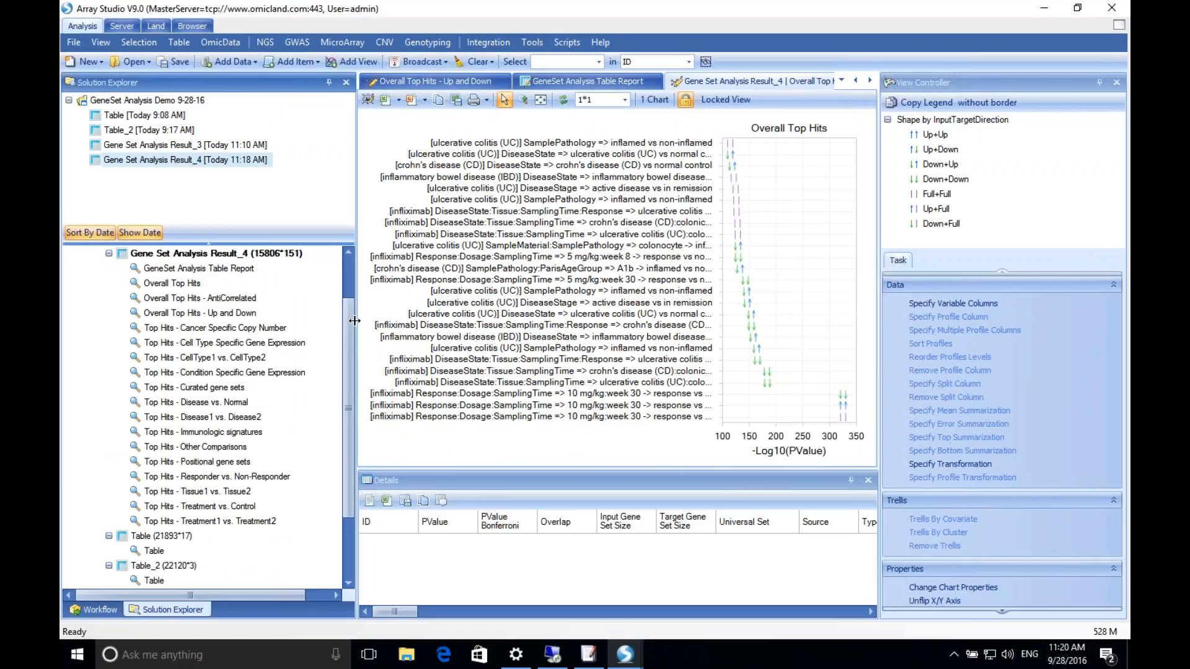
pyautogui.moveTo(355, 321); pyautogui.dragTo(305, 321)
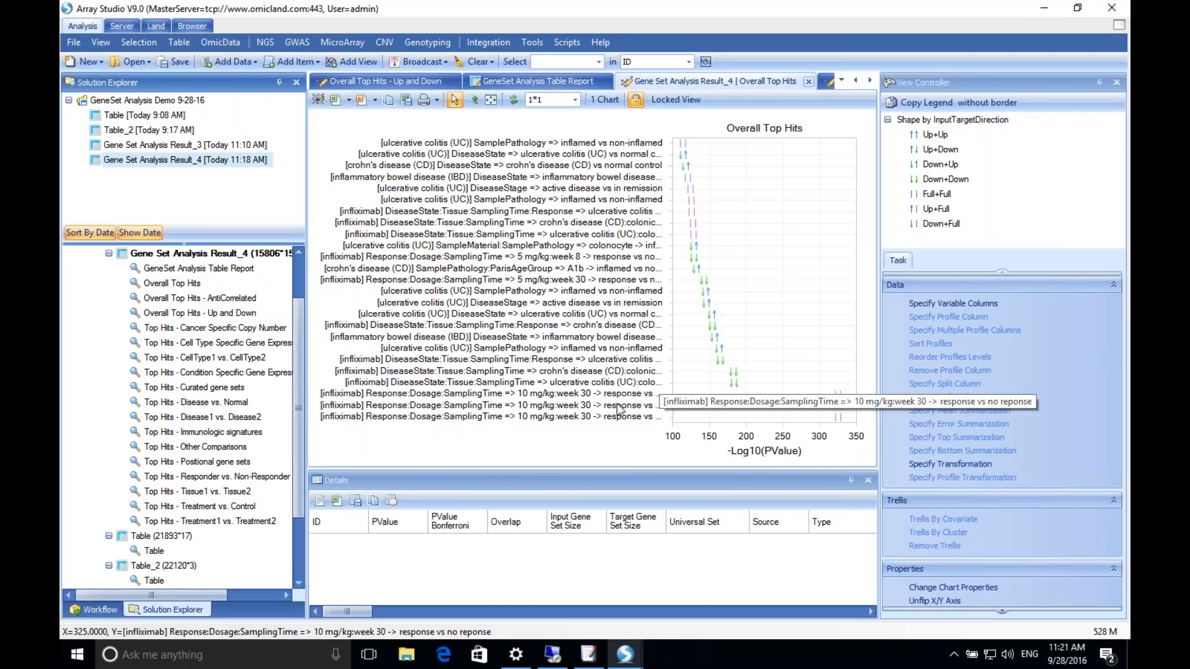
# Inspect the overlap details of the Down+Down and Up+Up hits for the infliximab 10 mg/kg week 30 comparison, clearing the selection
pyautogui.click(844, 395)
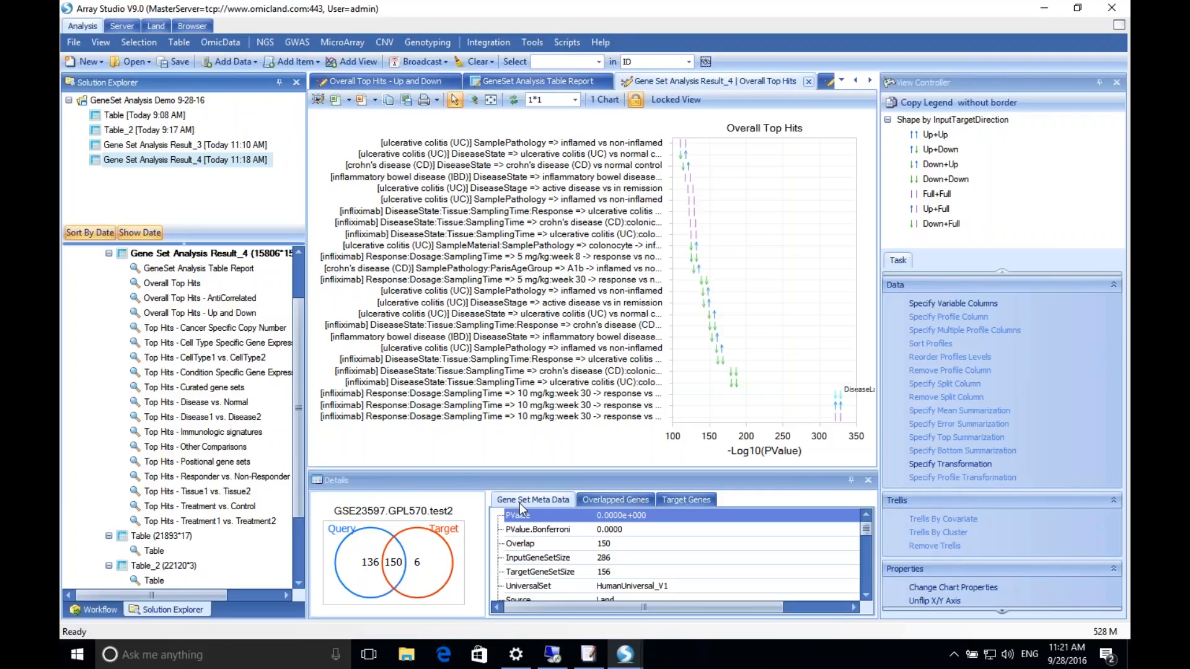
pyautogui.click(838, 405)
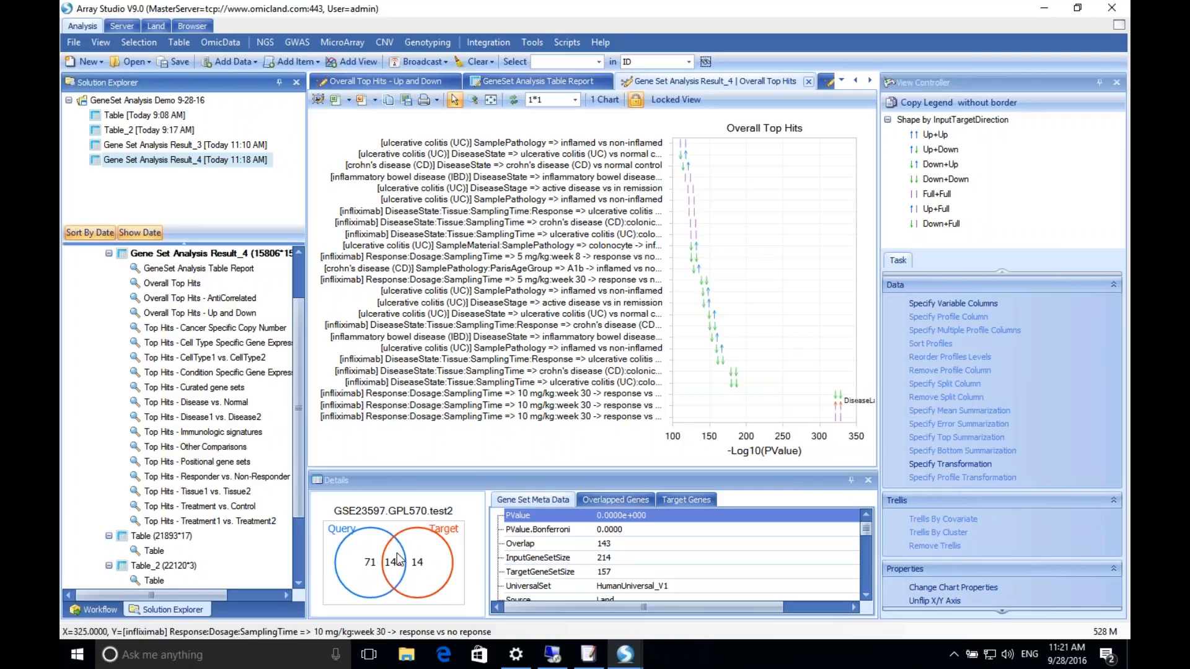
pyautogui.click(798, 389)
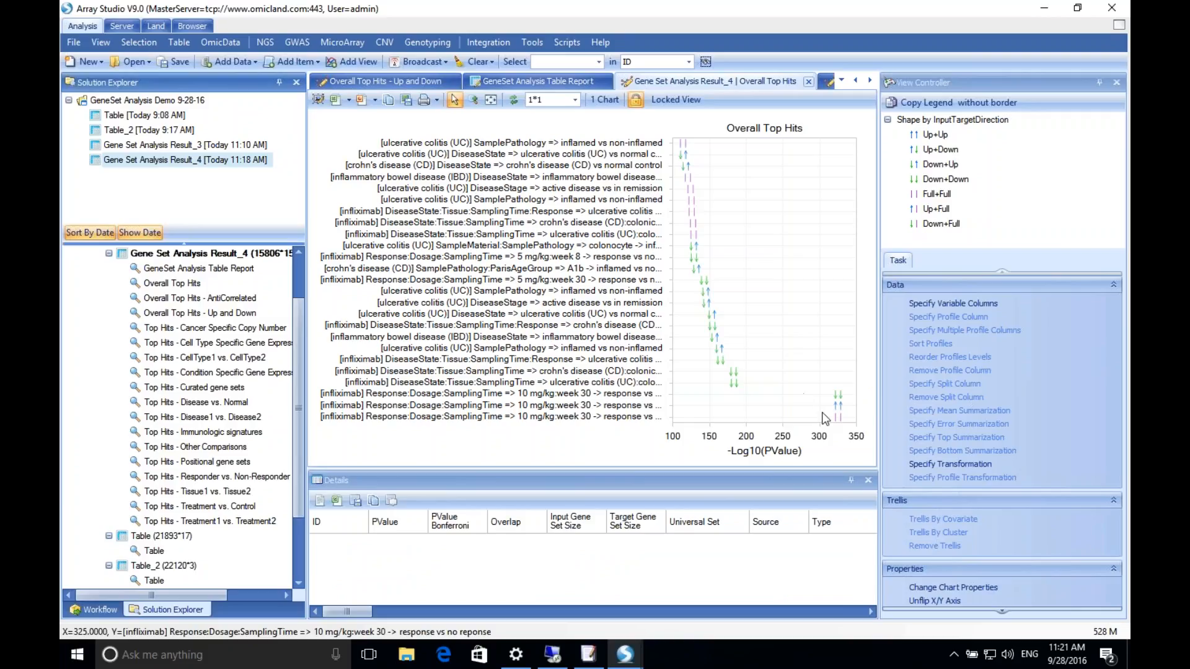
pyautogui.moveTo(824, 413); pyautogui.dragTo(849, 429)
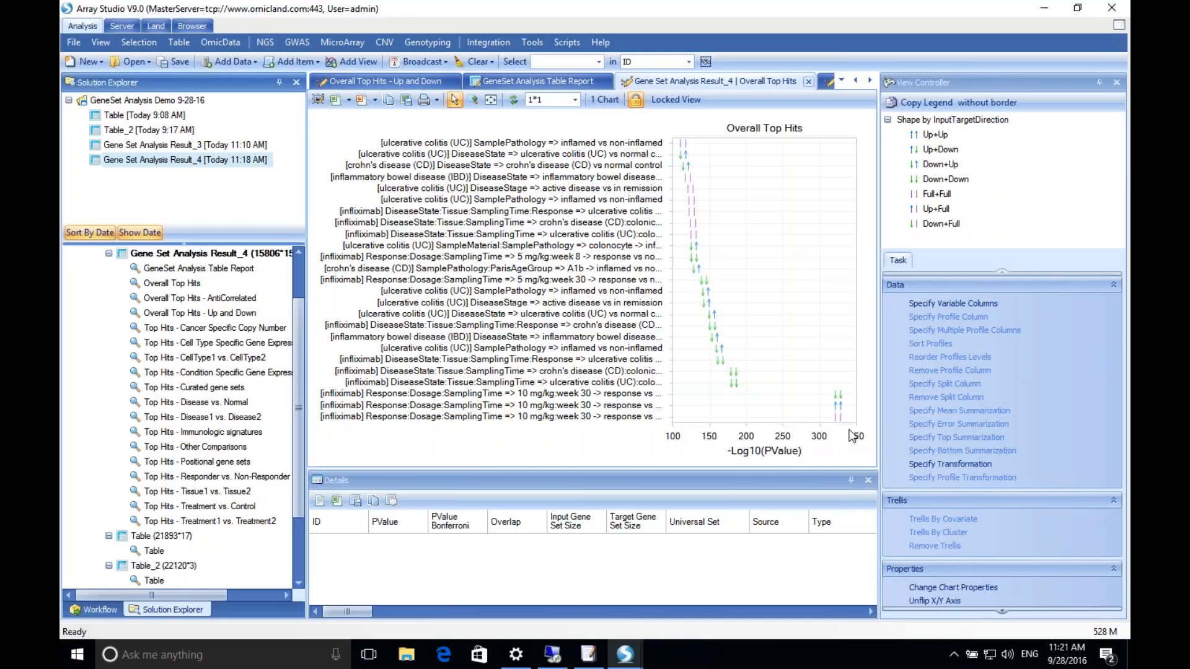
# Read through the gene set metadata of the Full+Full hit for the infliximab 10 mg/kg week 30 comparison and clear the selection
pyautogui.click(839, 418)
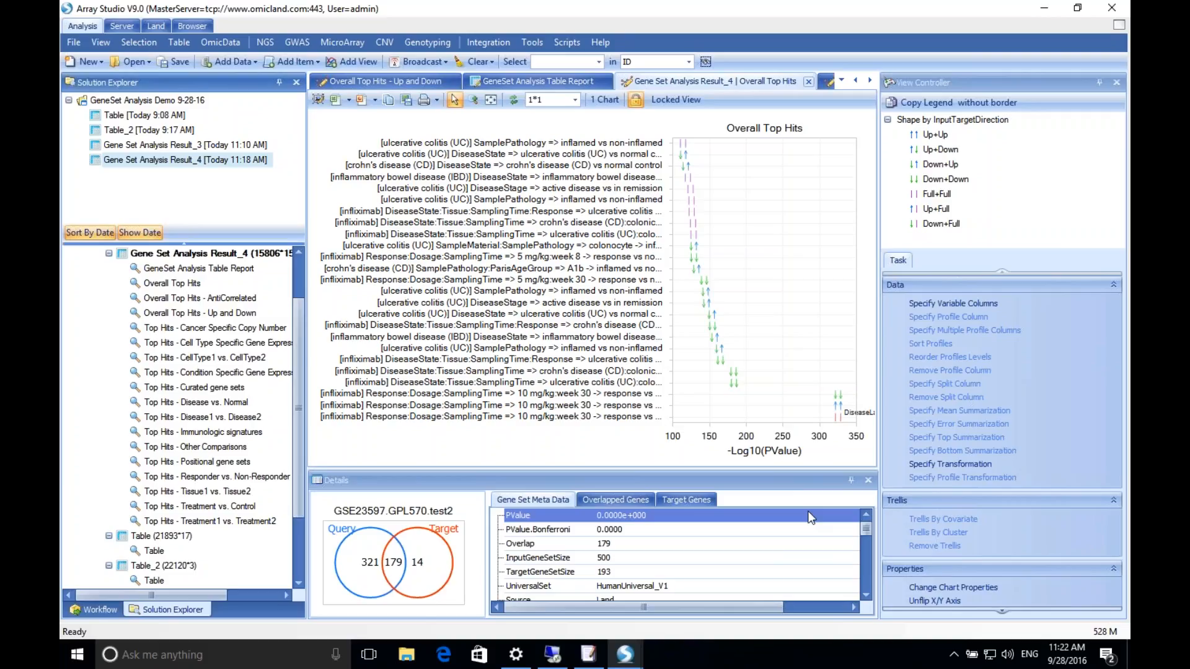
pyautogui.click(866, 547)
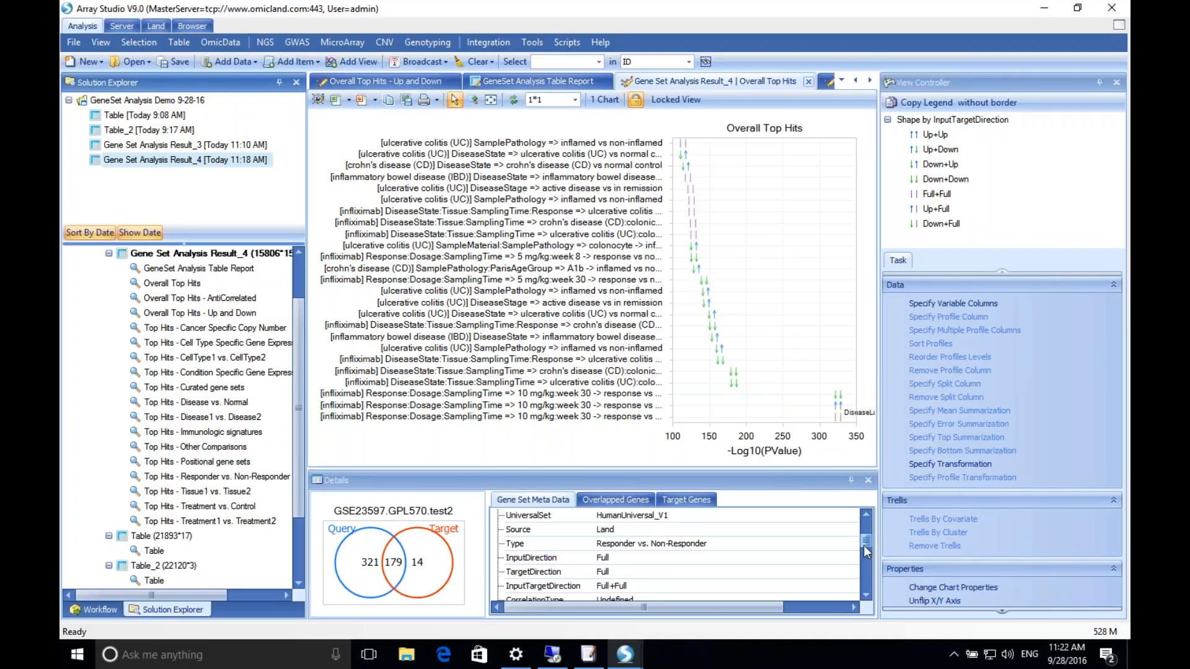
pyautogui.scroll(-2, 864, 546)
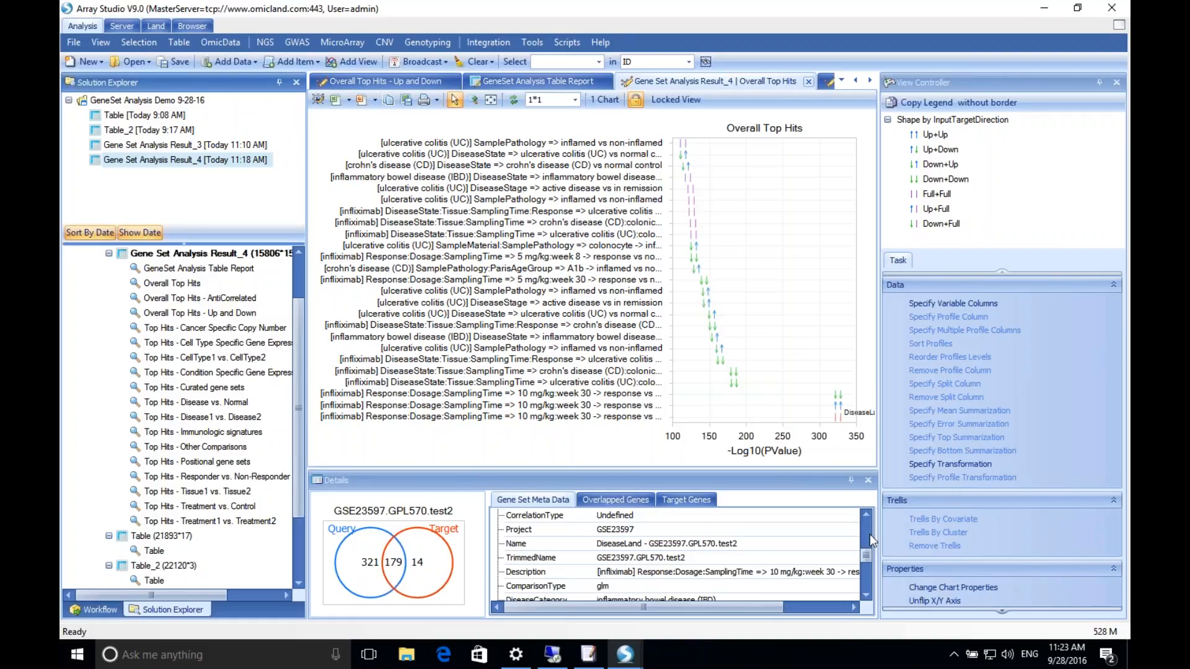
pyautogui.scroll(-2, 869, 539)
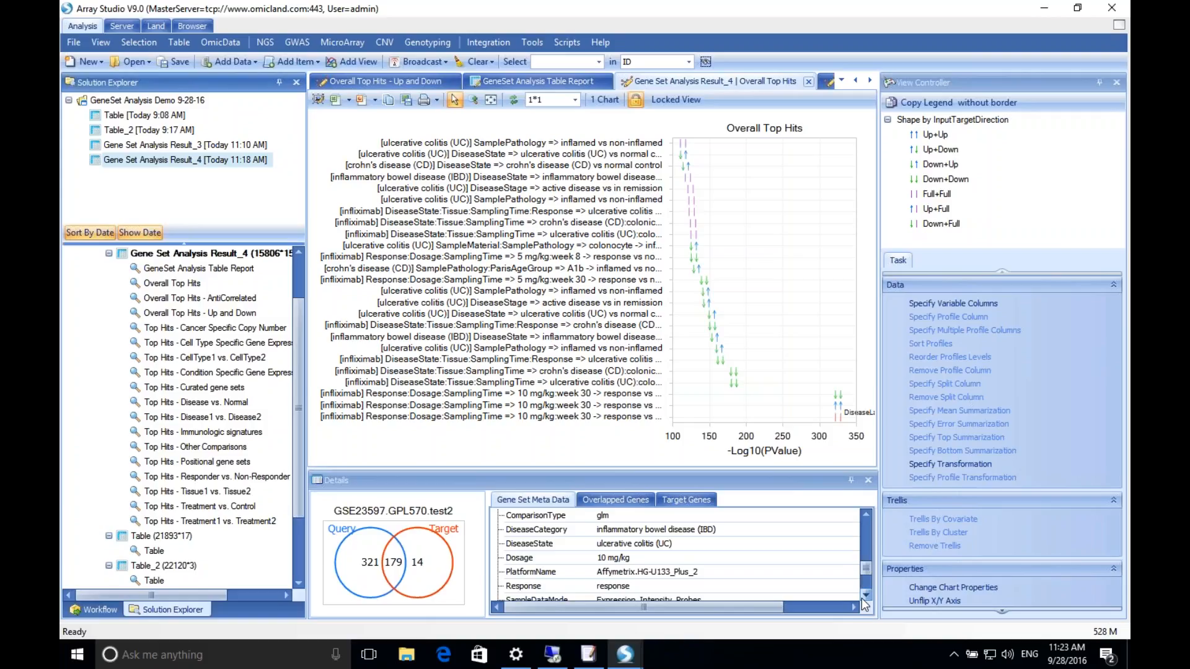
pyautogui.scroll(-2, 863, 600)
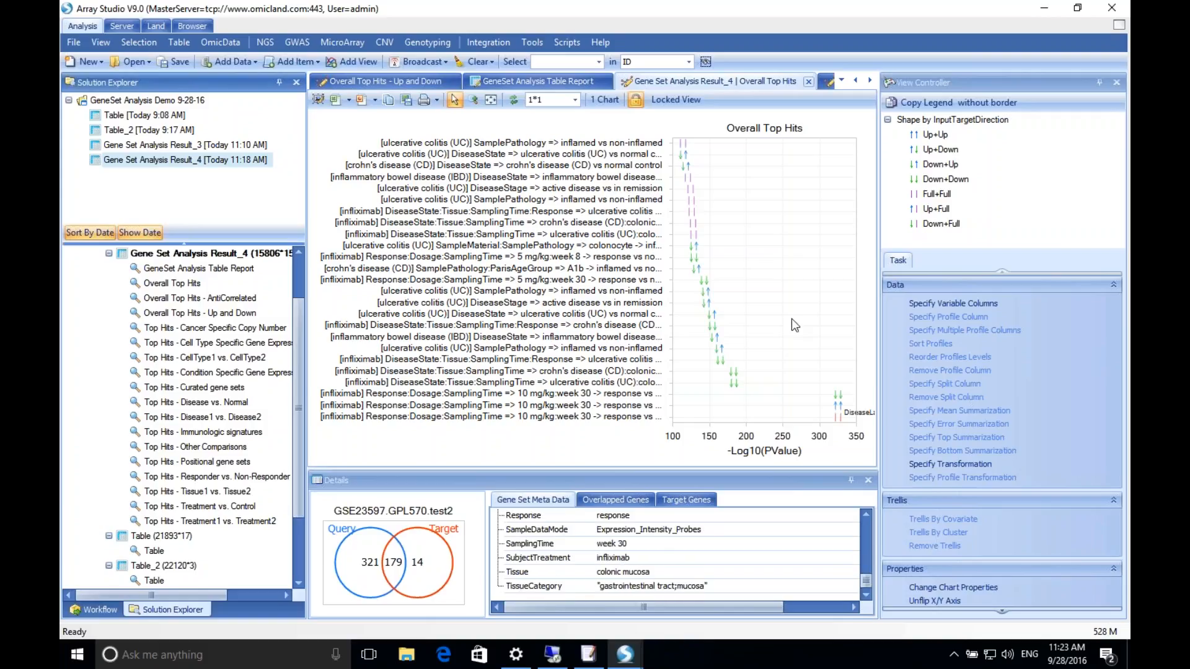
pyautogui.click(790, 318)
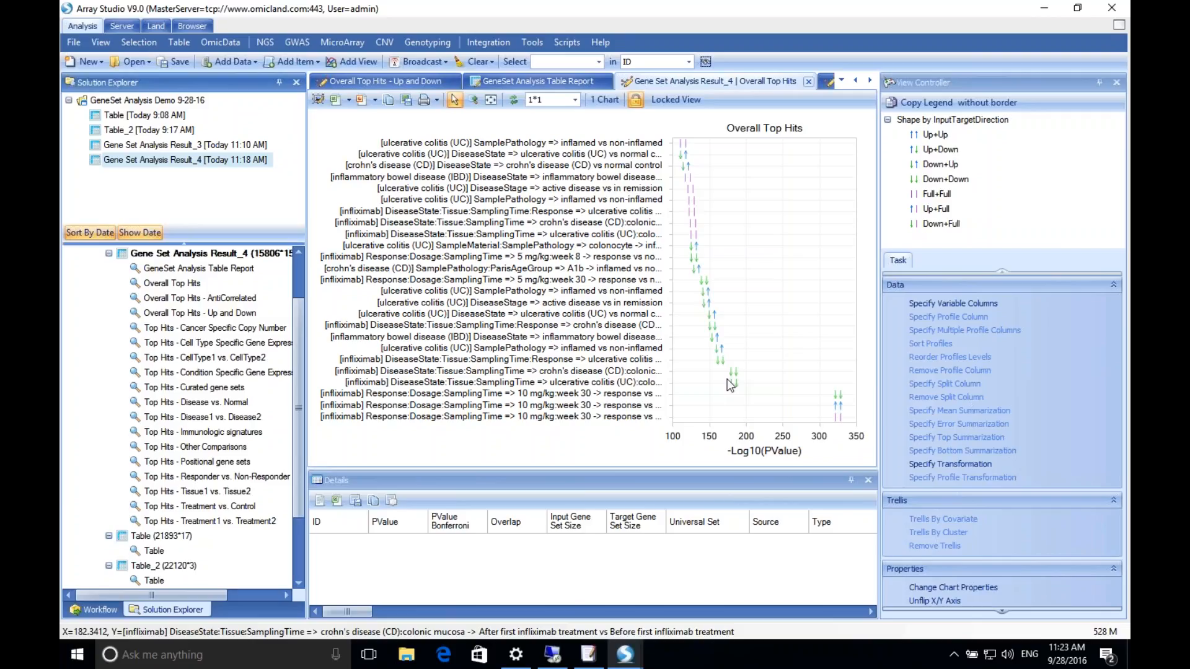
# Select the three top infliximab response hits, and examine the direction and correlation metadata of the Up+Up hit
pyautogui.click(730, 385)
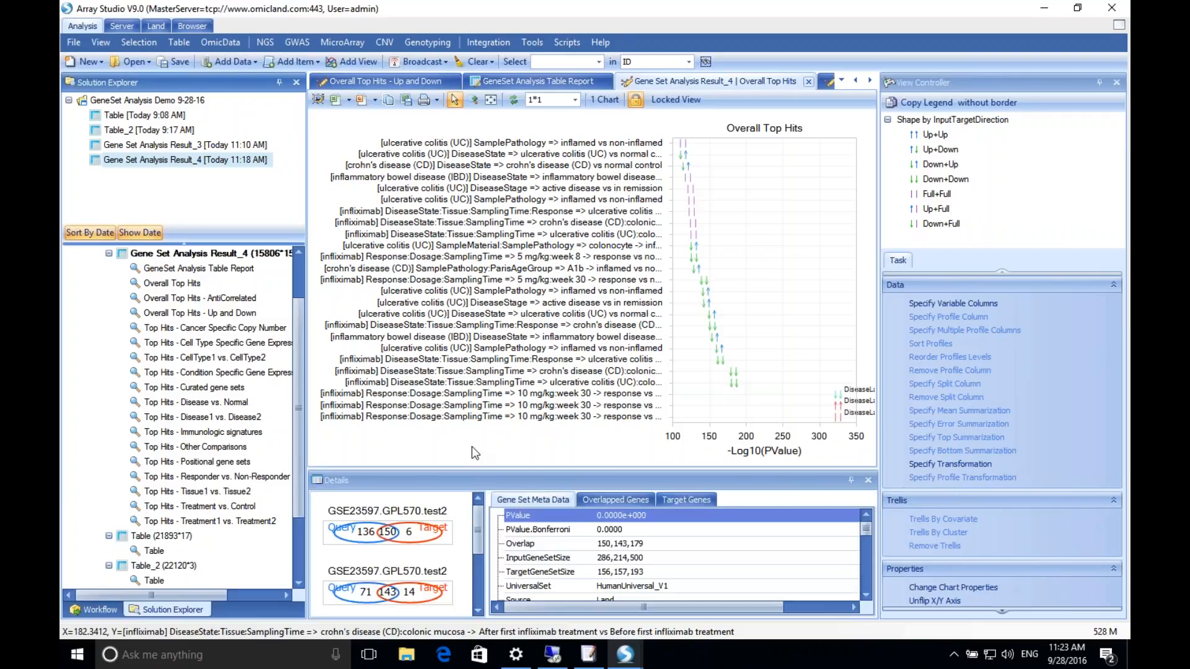
pyautogui.click(838, 406)
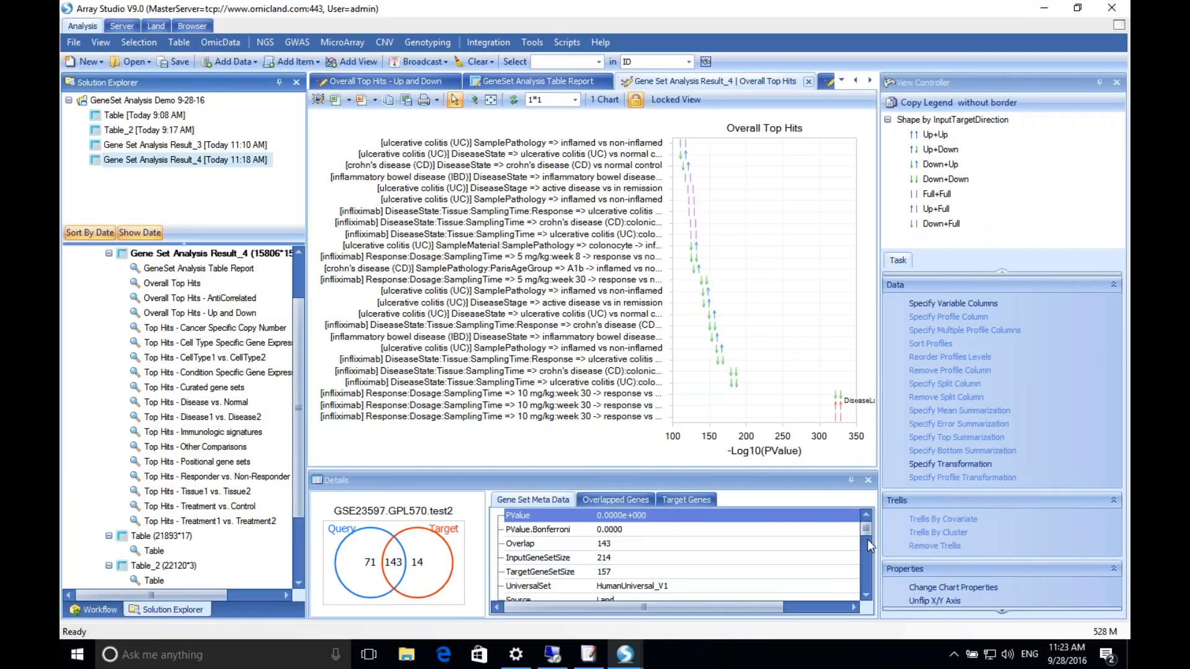
pyautogui.scroll(-3, 613, 581)
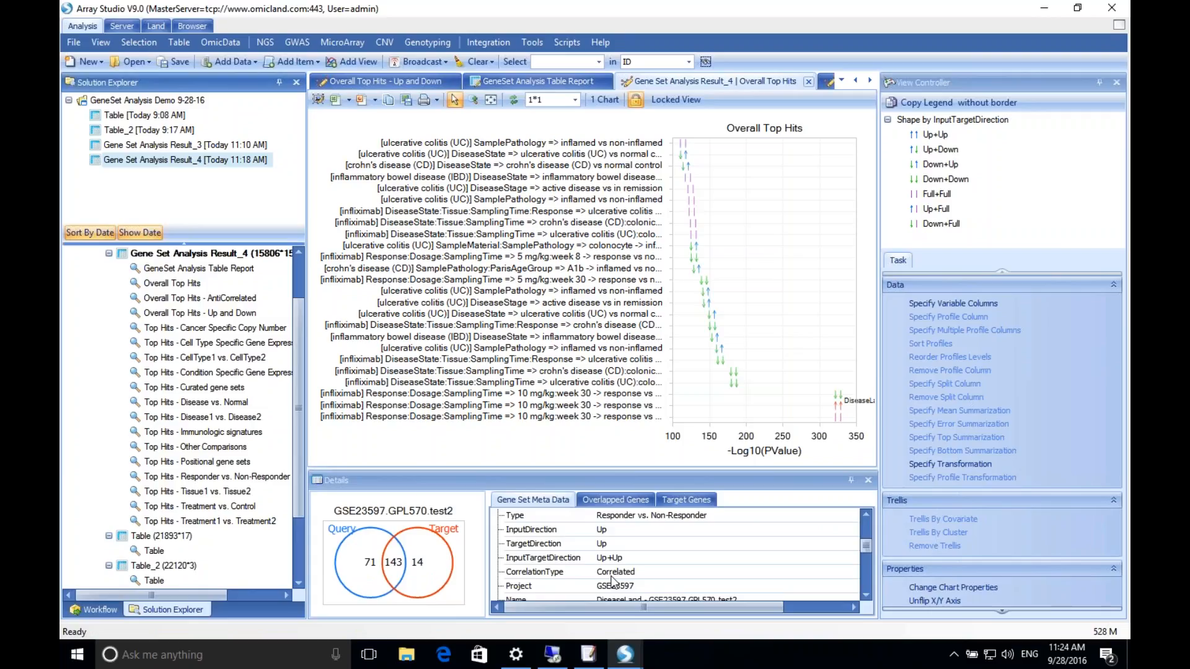
# Examine the direction and correlation metadata of the Down+Up hit for GSE59071, ulcerative colitis inflamed vs non-inflamed
pyautogui.click(613, 581)
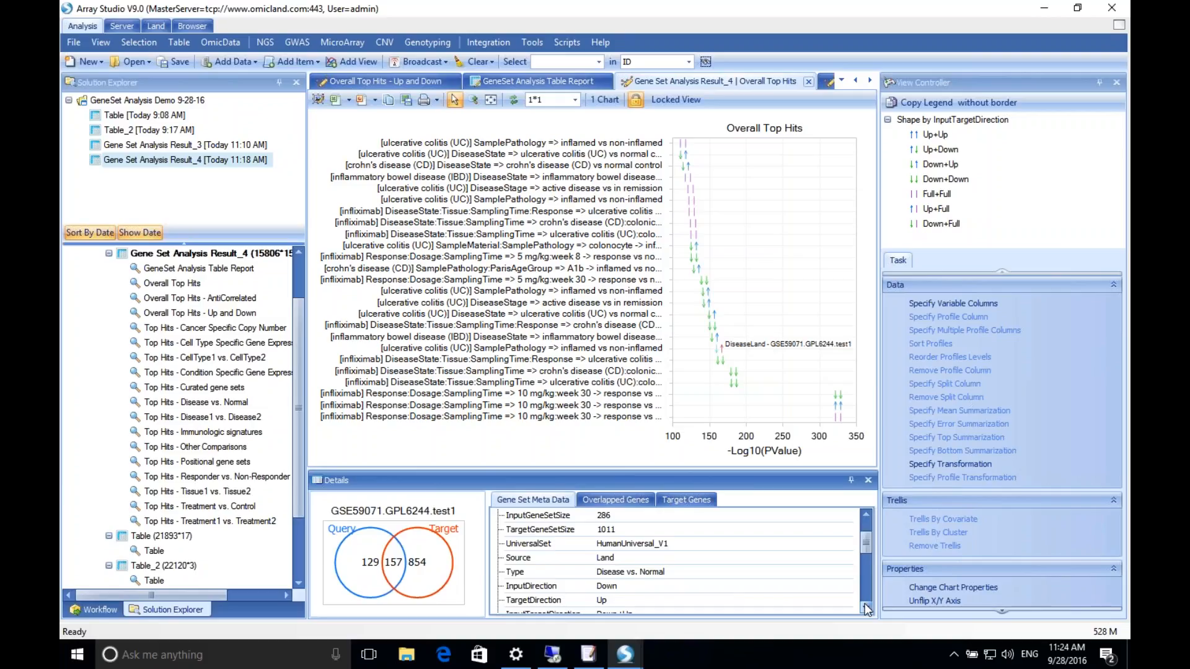
pyautogui.scroll(-1, 857, 525)
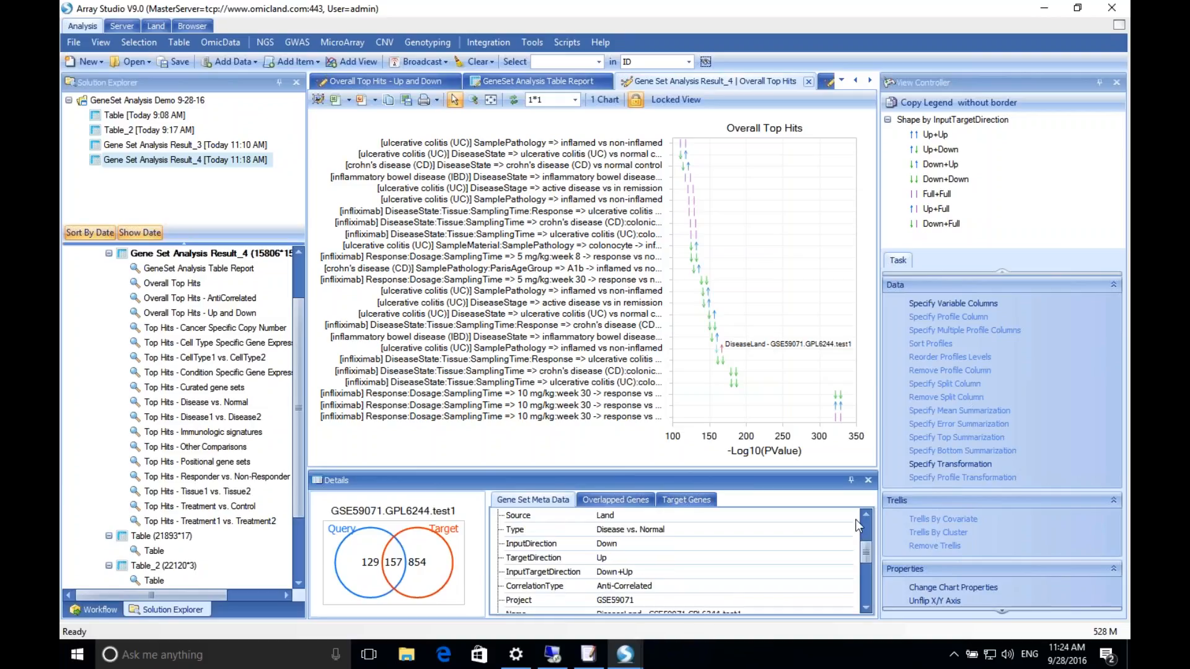
pyautogui.scroll(-1, 863, 550)
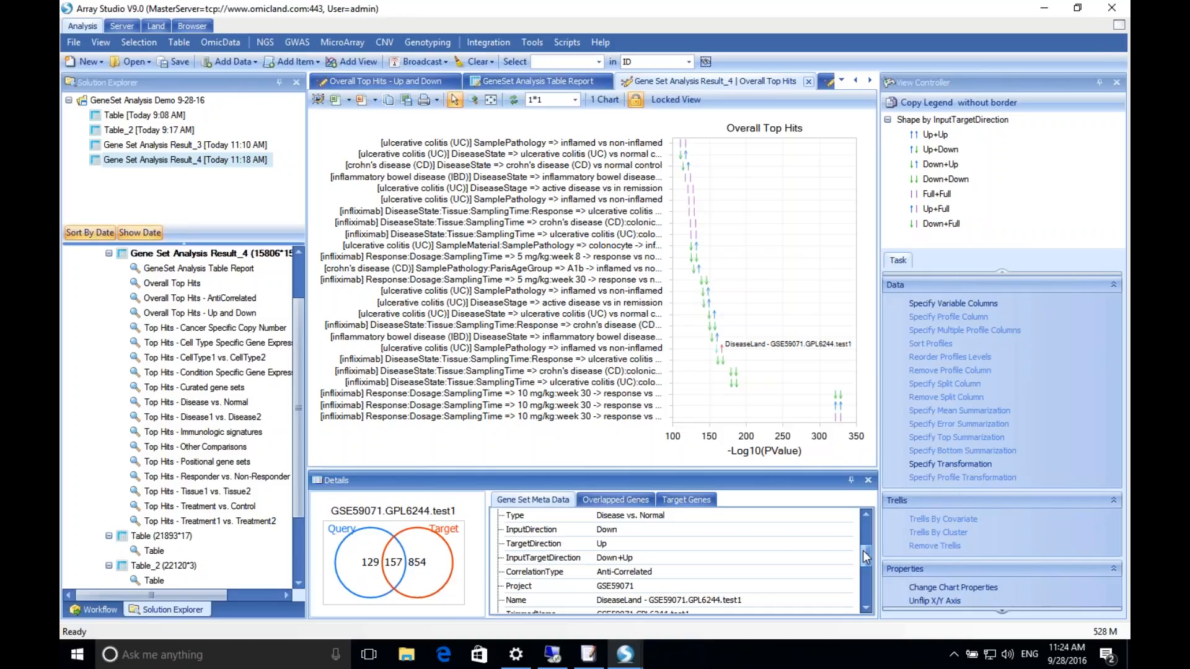
# Open the Overall Top Hits - AntiCorrelated chart of Gene Set Analysis Result_4 and select the ulcerative colitis colonocyte hit from GSE13367
pyautogui.doubleClick(230, 299)
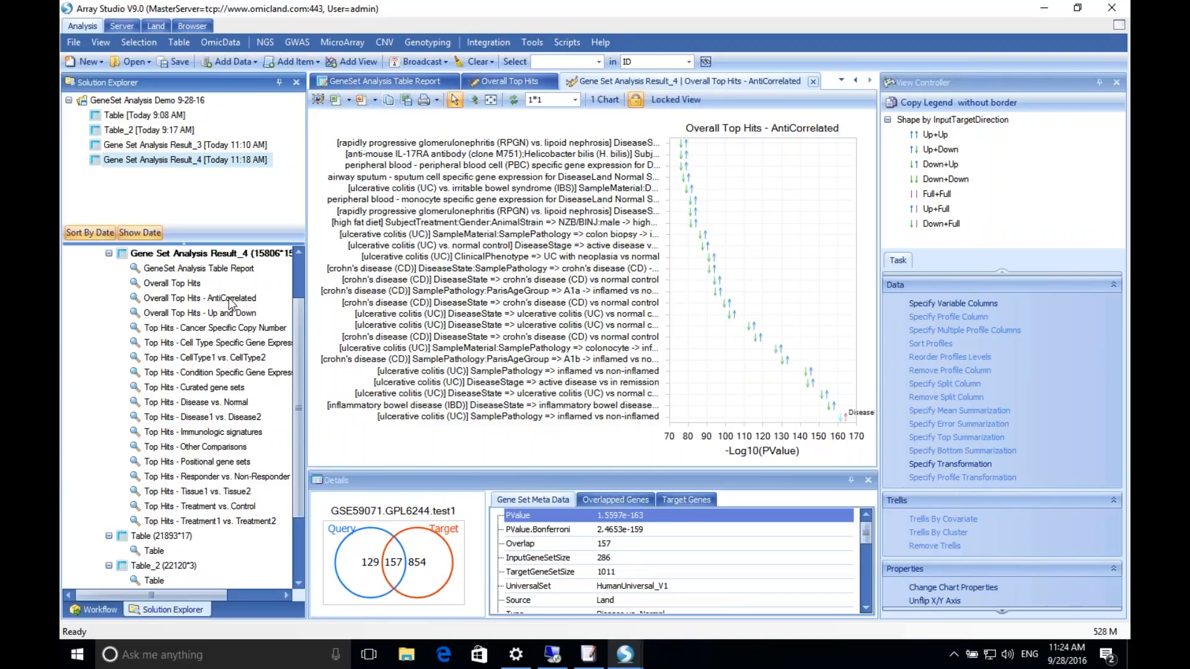
pyautogui.click(721, 326)
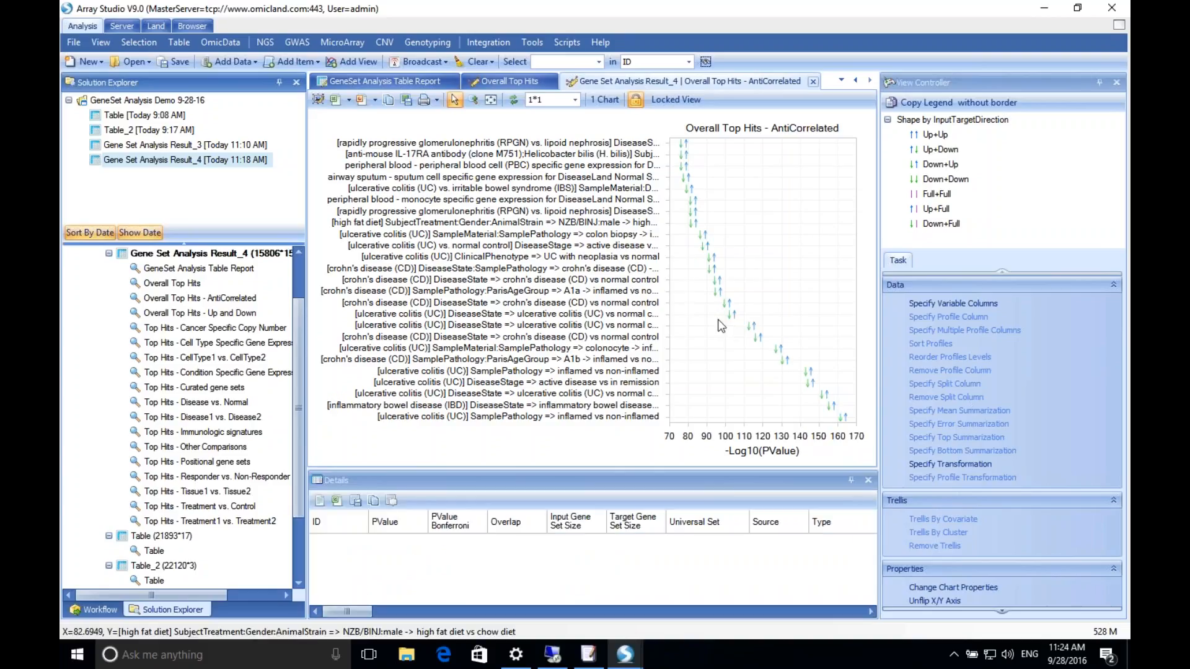
pyautogui.click(726, 303)
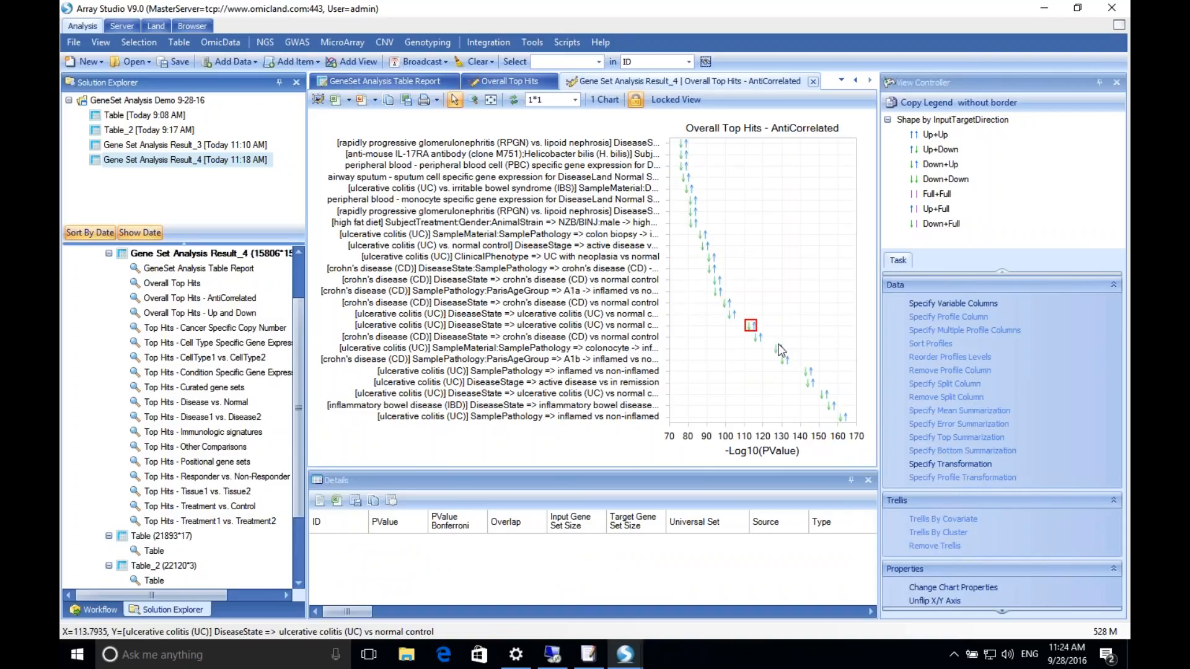
pyautogui.click(778, 350)
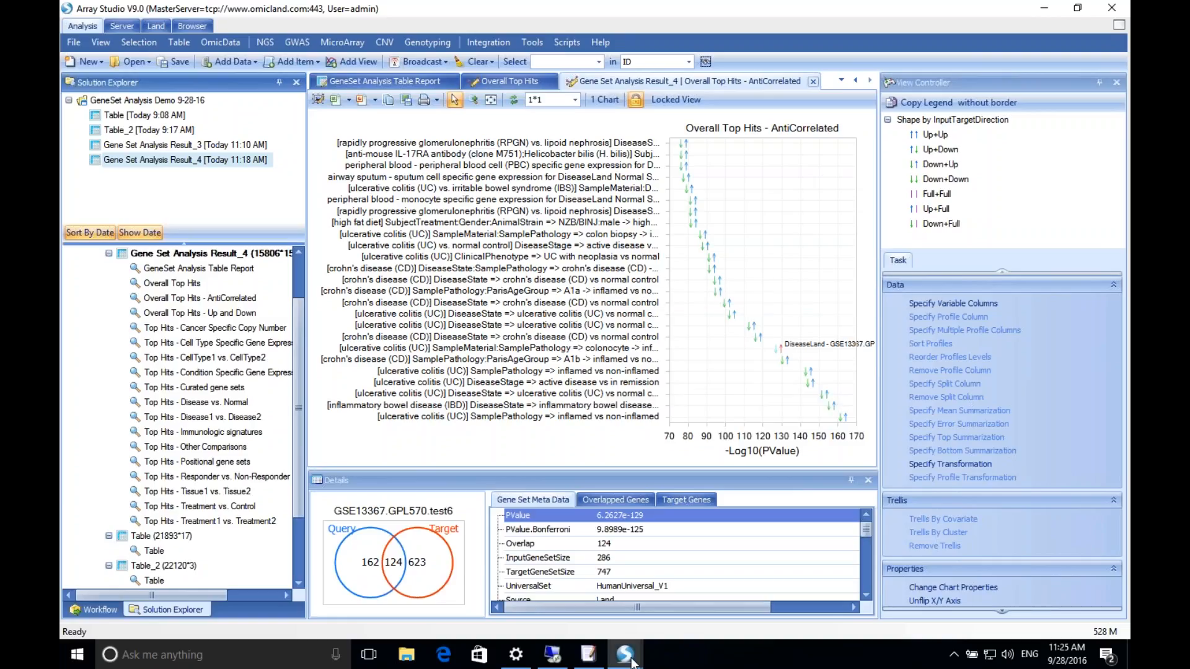
# In the other Array Studio window's volcano plot, inspect the three highest-scoring points and the isolated KIRC and KICH specific gene expression points
pyautogui.moveTo(633, 662)
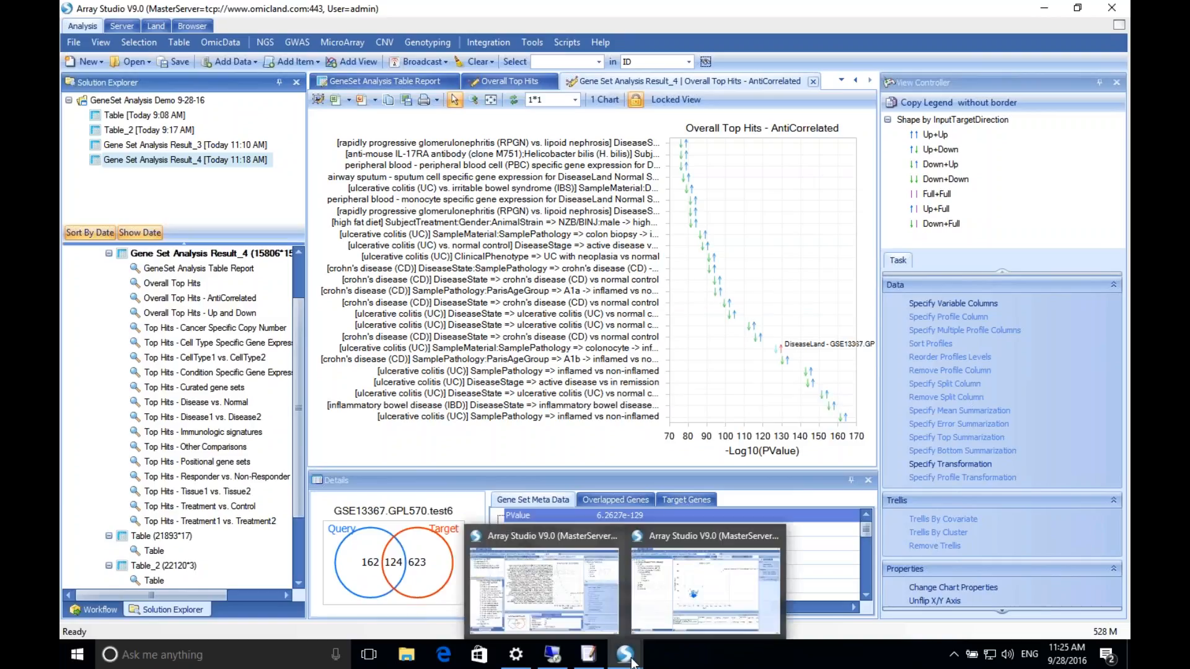
pyautogui.click(729, 583)
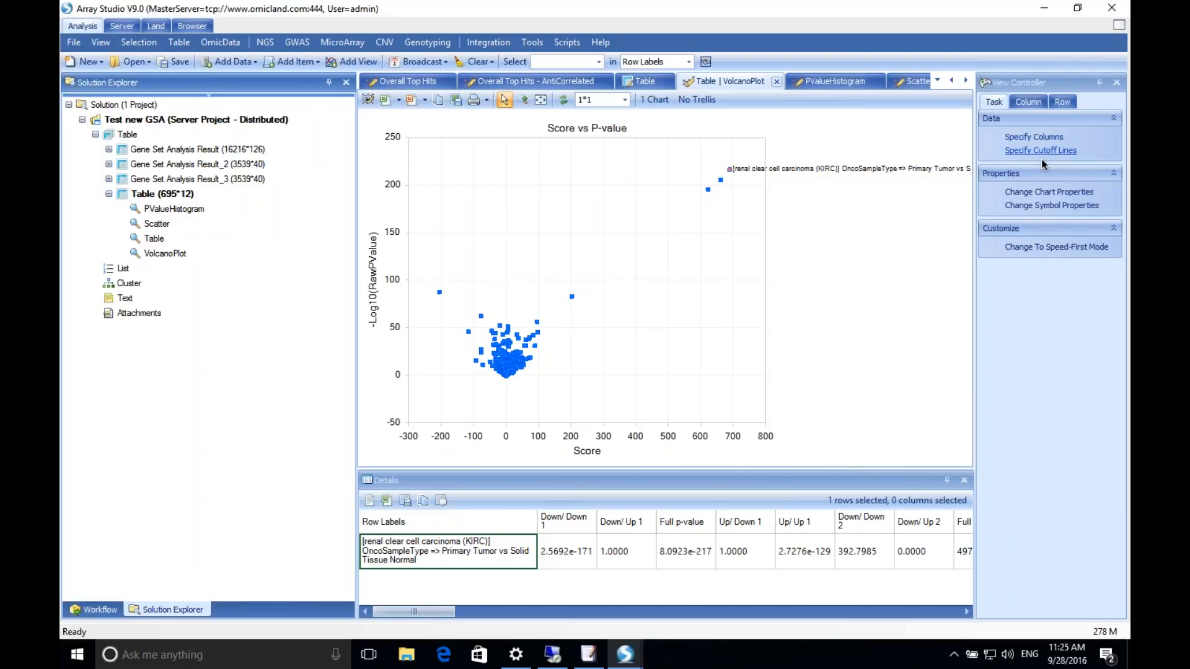
pyautogui.click(749, 226)
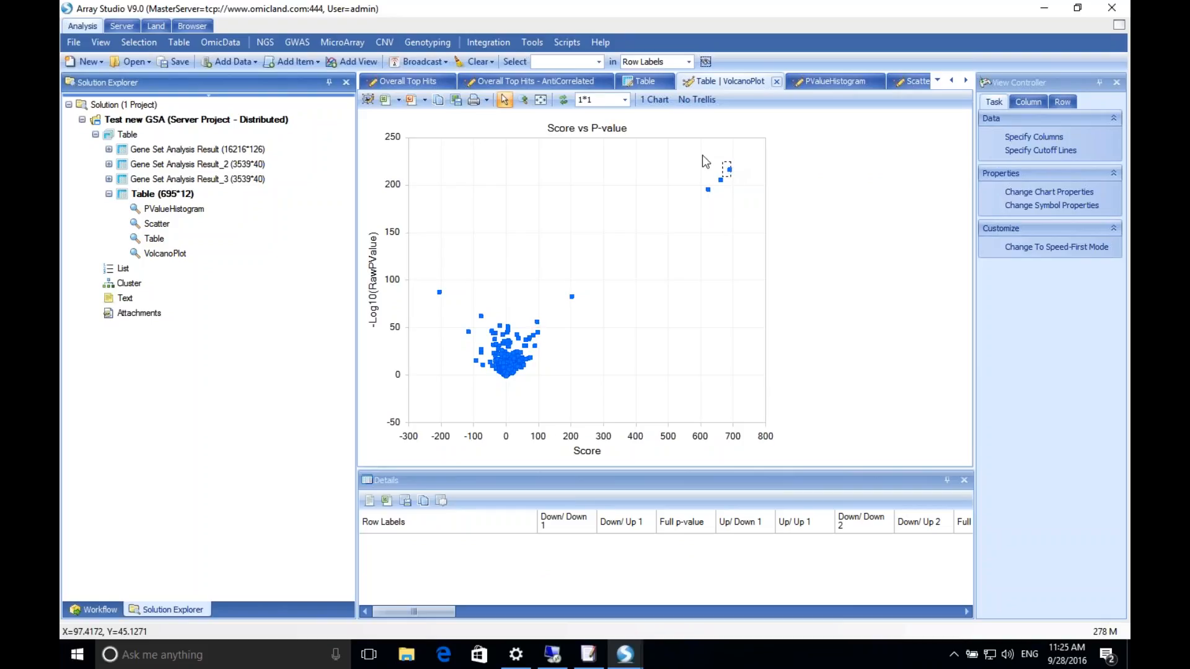
pyautogui.moveTo(684, 150); pyautogui.dragTo(753, 235)
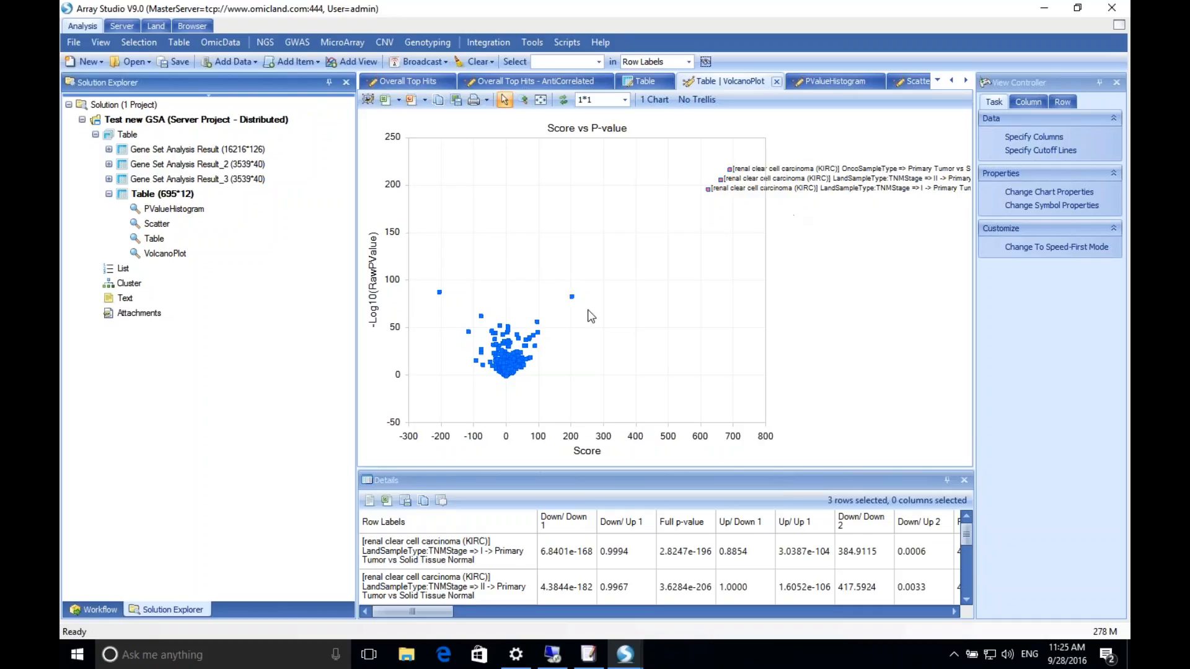
pyautogui.click(571, 297)
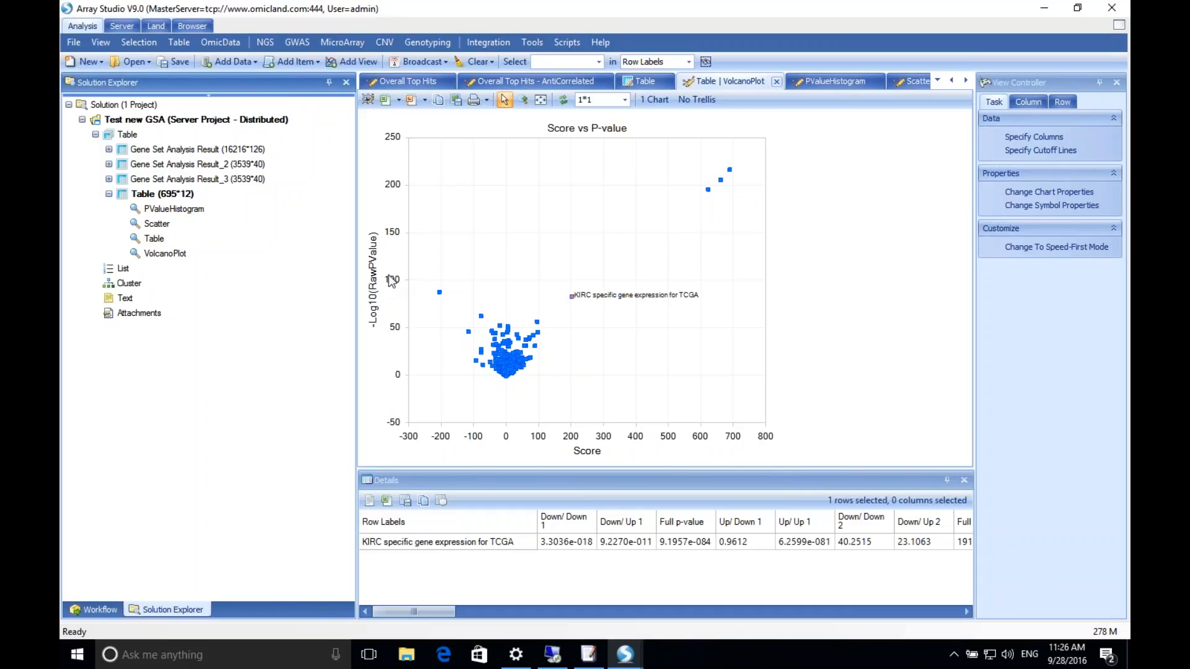
pyautogui.click(551, 302)
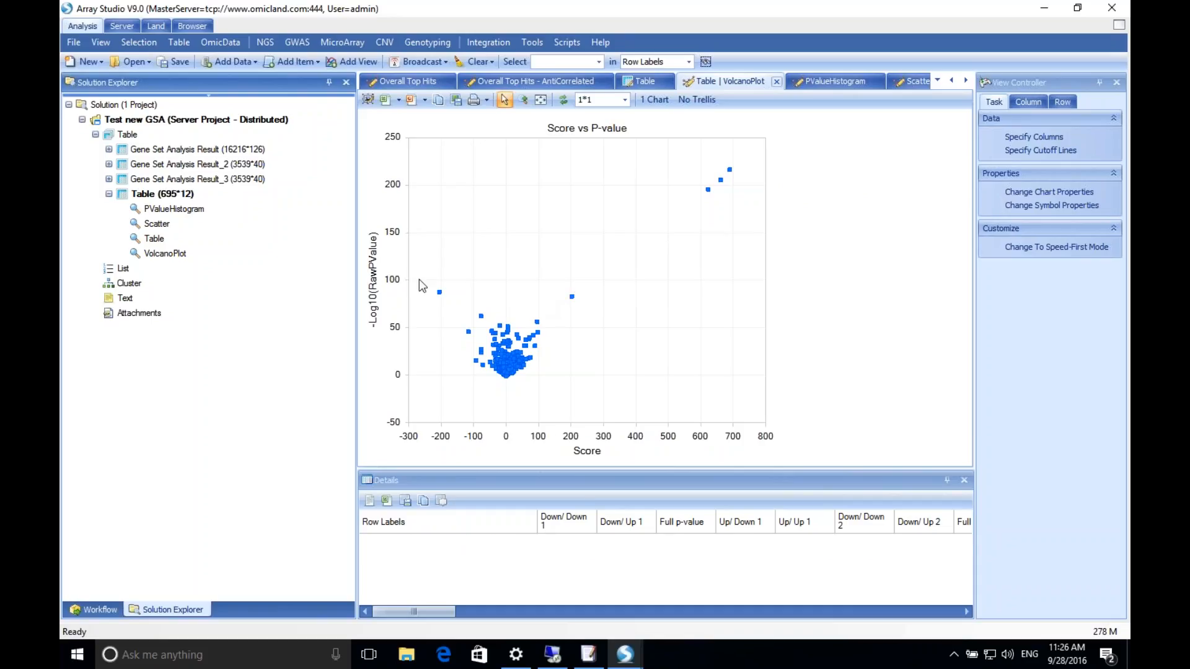
pyautogui.click(440, 292)
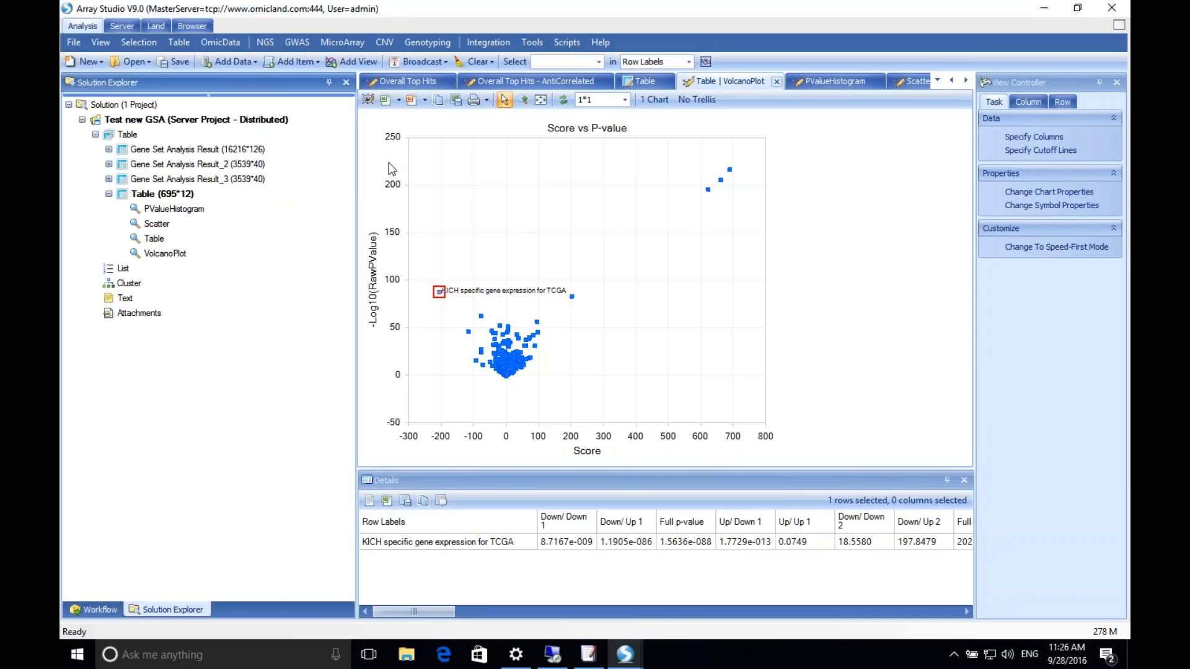
# Return to the GeneSet Analysis Demo window and sort the GeneSet Analysis Table Report of Result_4 by PValue in ascending order
pyautogui.hotkey('alt', 'Tab')
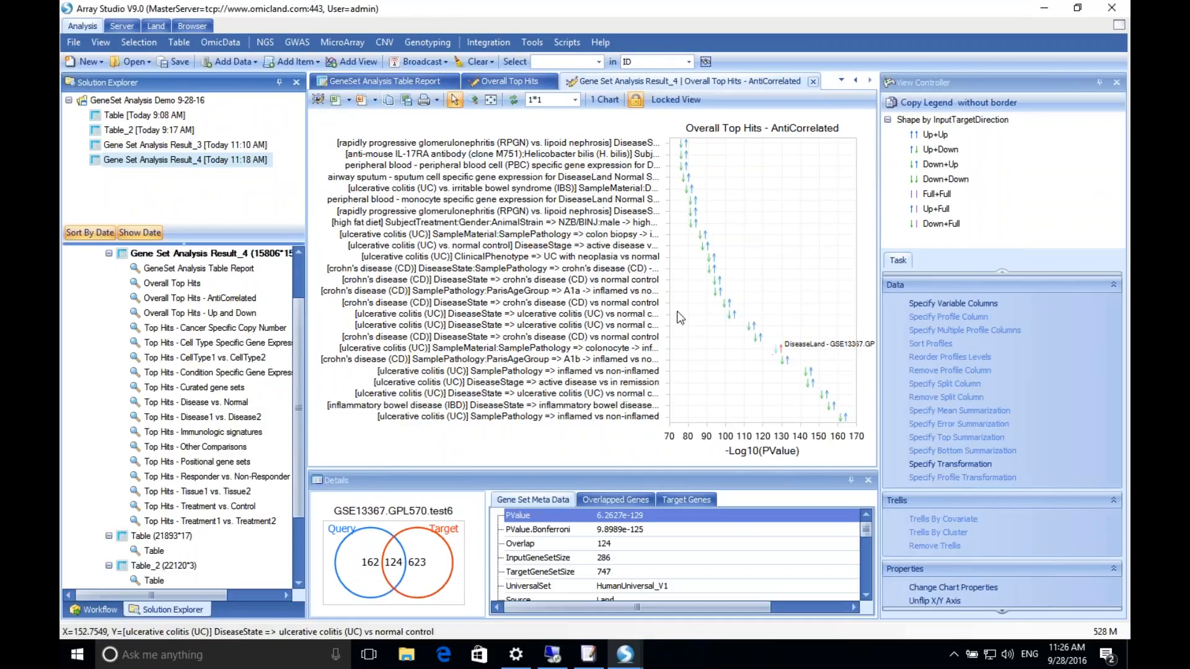
pyautogui.doubleClick(211, 269)
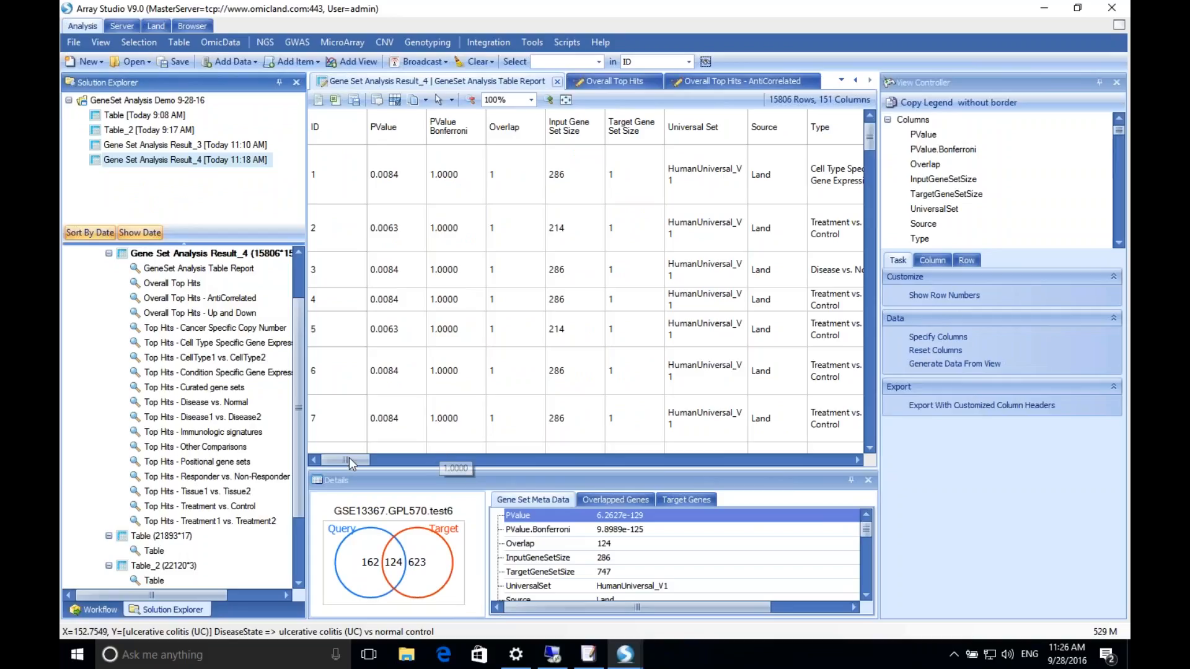
pyautogui.rightClick(392, 147)
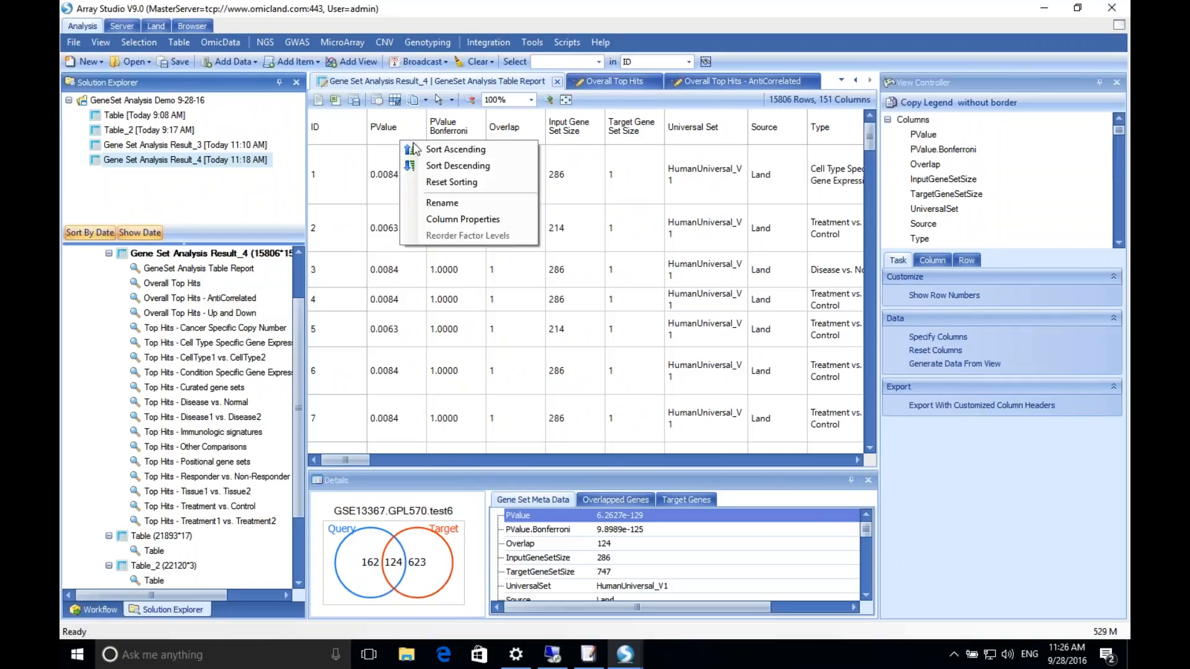
pyautogui.click(428, 153)
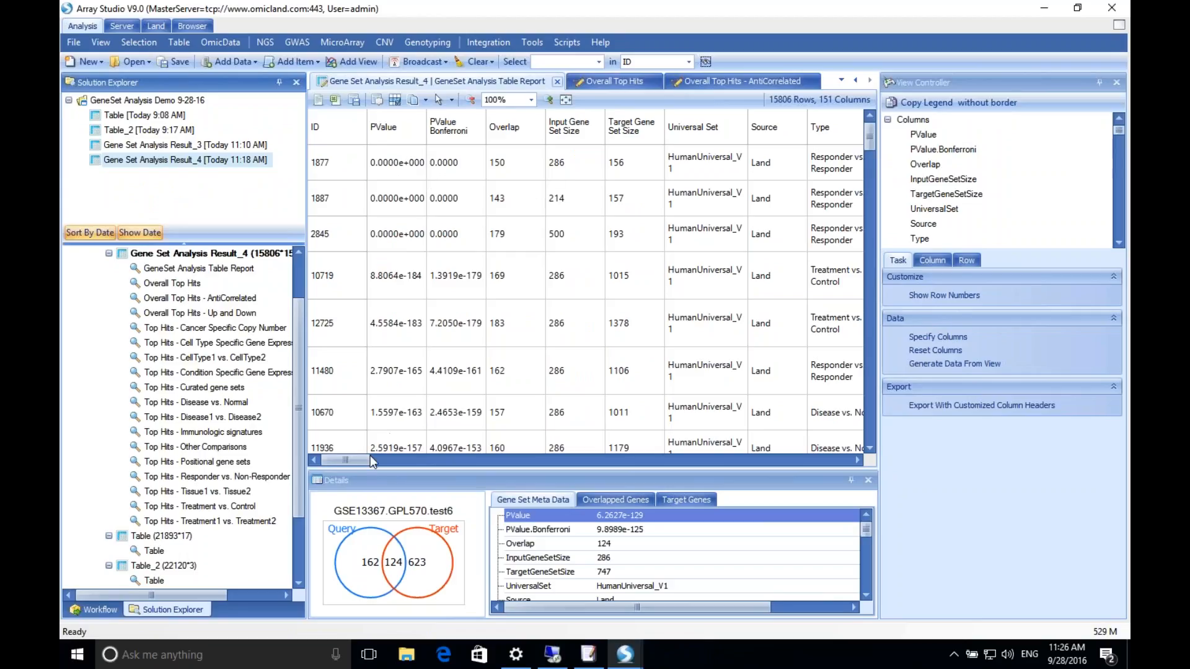
# Filter the report rows by Description to "[infliximab] Response:Dosage:SamplingTime => 10 mg/kg:week 30 -> response vs no reponse"
pyautogui.moveTo(356, 459); pyautogui.dragTo(404, 462)
pyautogui.click(560, 166)
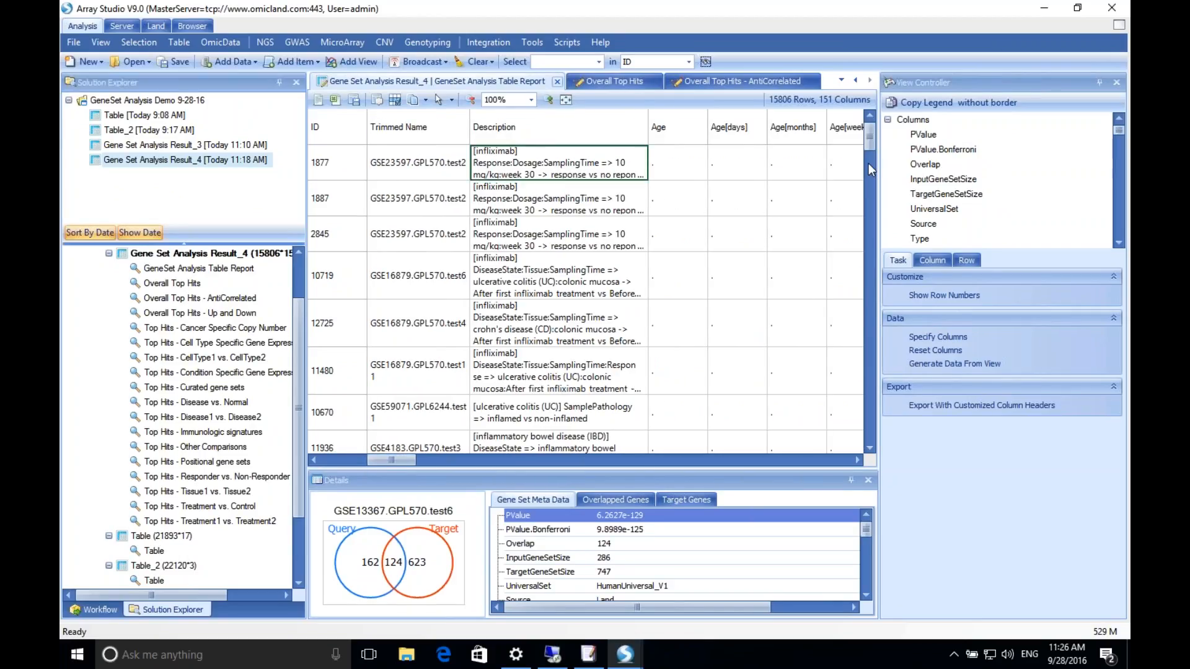
pyautogui.click(966, 261)
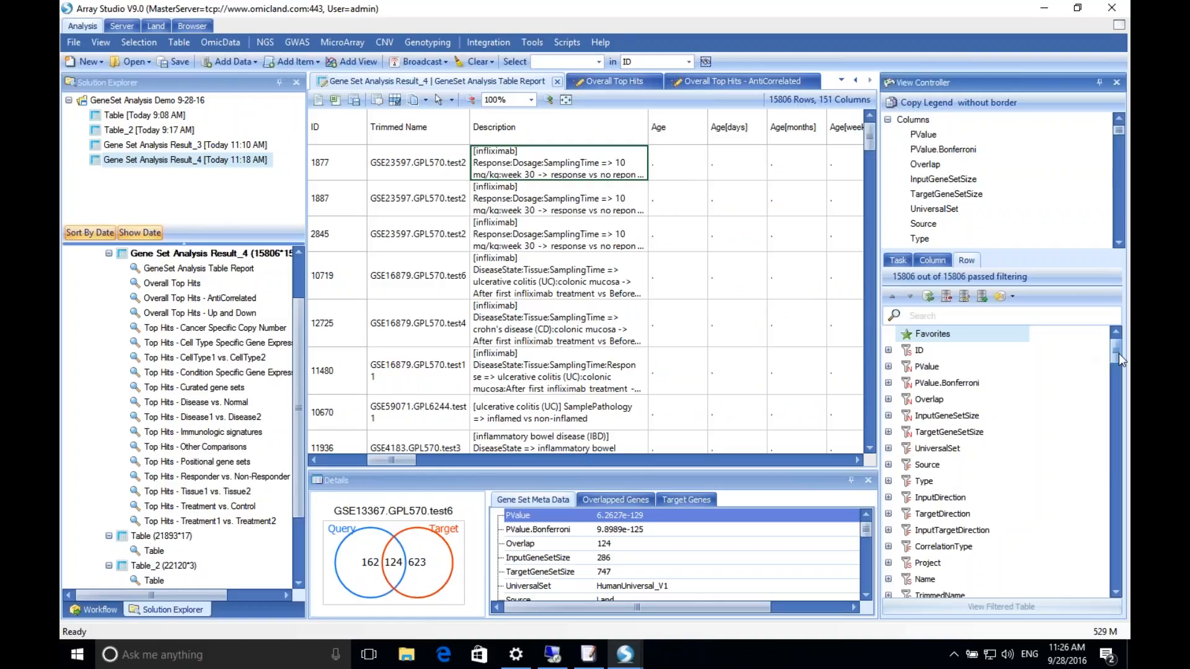
pyautogui.moveTo(1118, 353); pyautogui.dragTo(1118, 372)
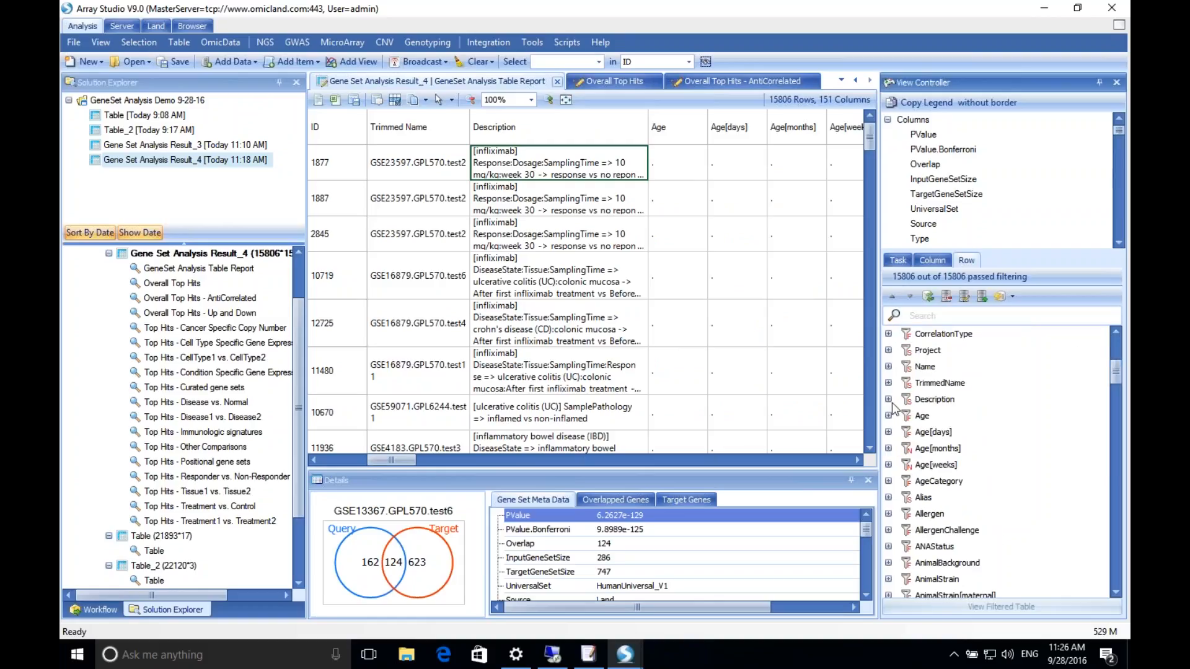
pyautogui.doubleClick(932, 400)
pyautogui.click(773, 460)
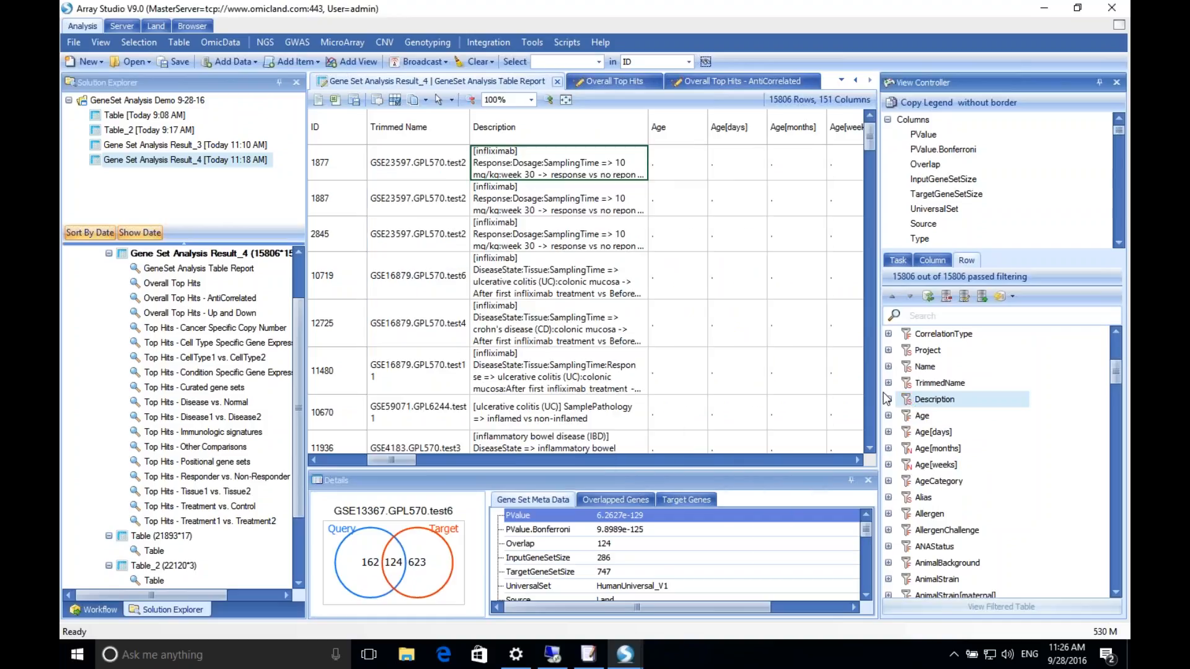
pyautogui.click(888, 400)
pyautogui.click(932, 431)
pyautogui.write('[infliximab] Response:Dosage:SamplingTime => 10 mg/kg:week 30 -> response vs no reponse')
pyautogui.press('Return')
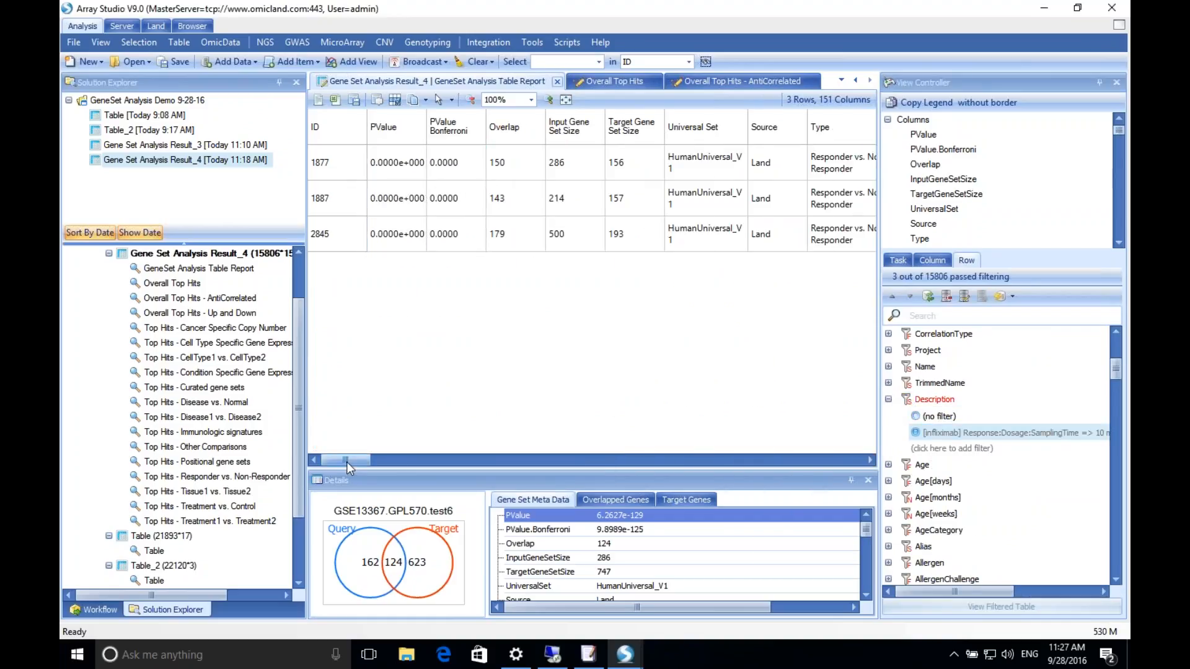
pyautogui.moveTo(347, 462); pyautogui.dragTo(367, 462)
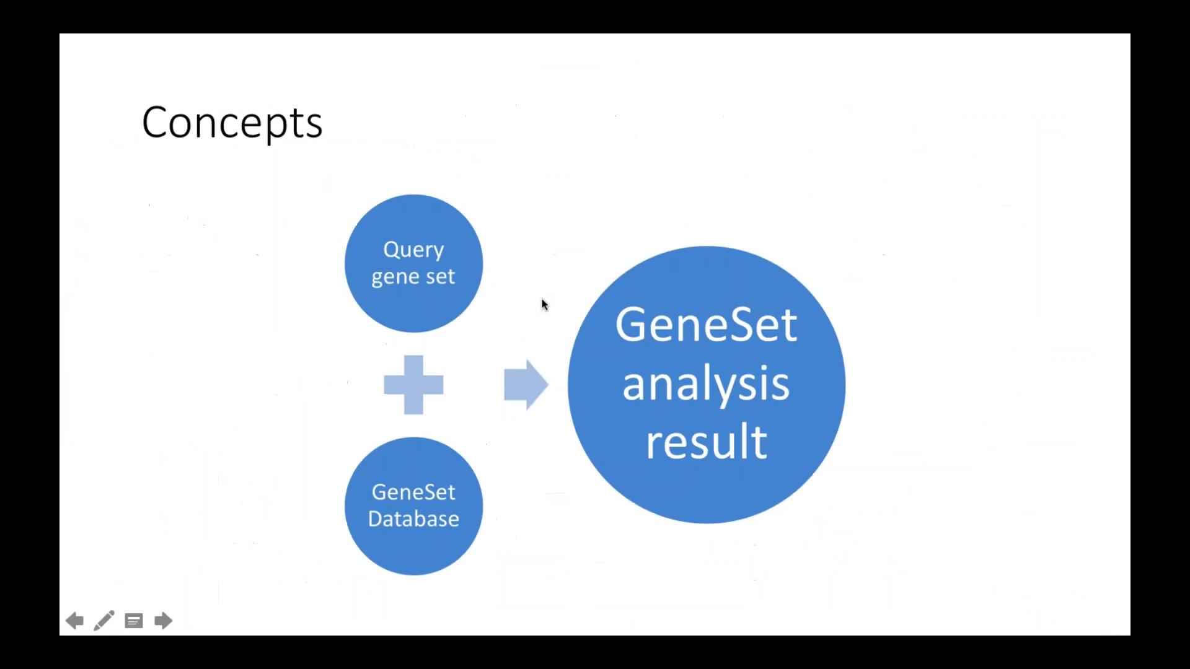
pyautogui.press('Right')
pyautogui.press('Right')
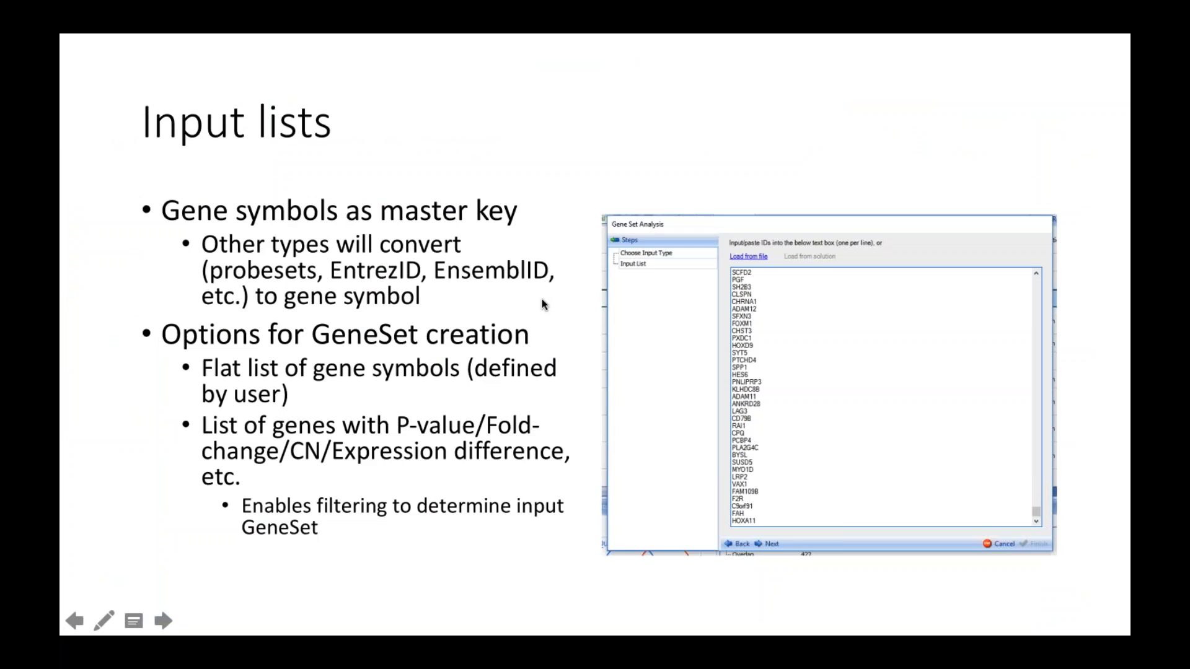
pyautogui.press('Right')
pyautogui.press('Right')
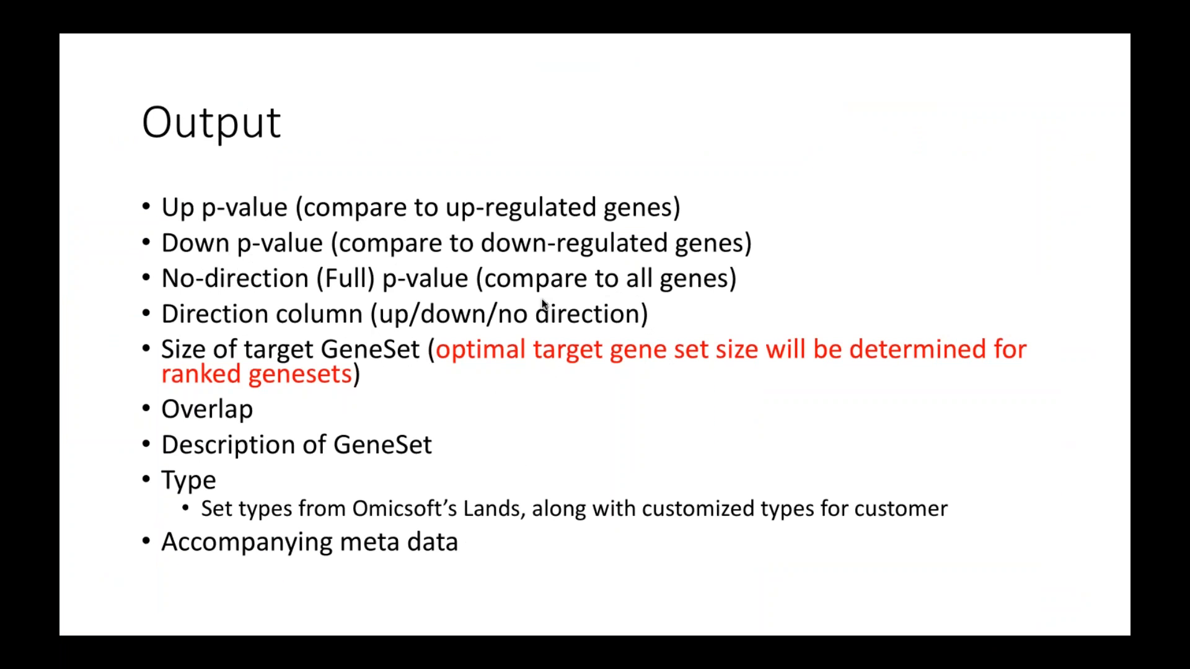
pyautogui.press('Right')
pyautogui.press('Right')
pyautogui.press('Left')
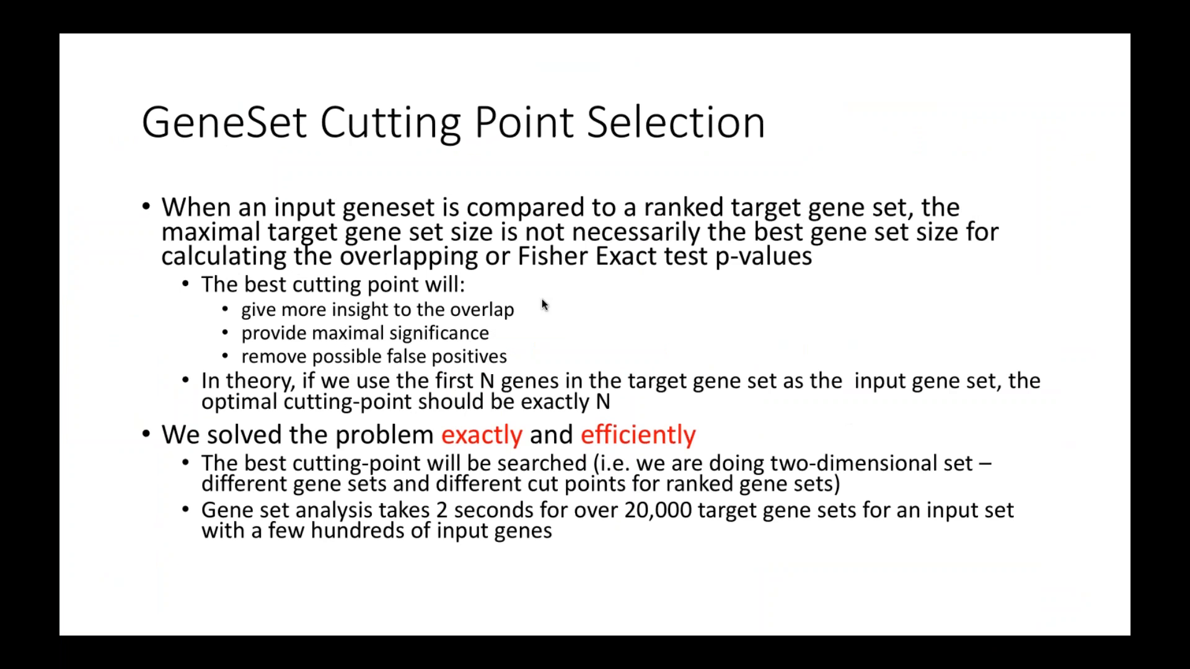
pyautogui.press('Left')
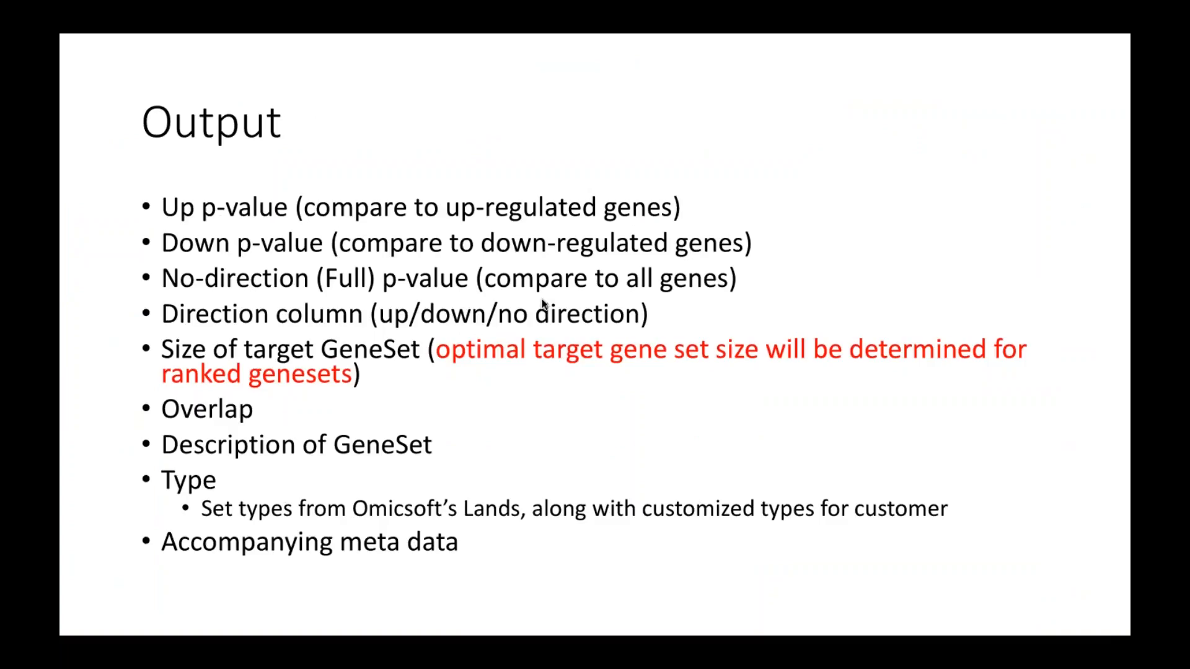
pyautogui.press('Left')
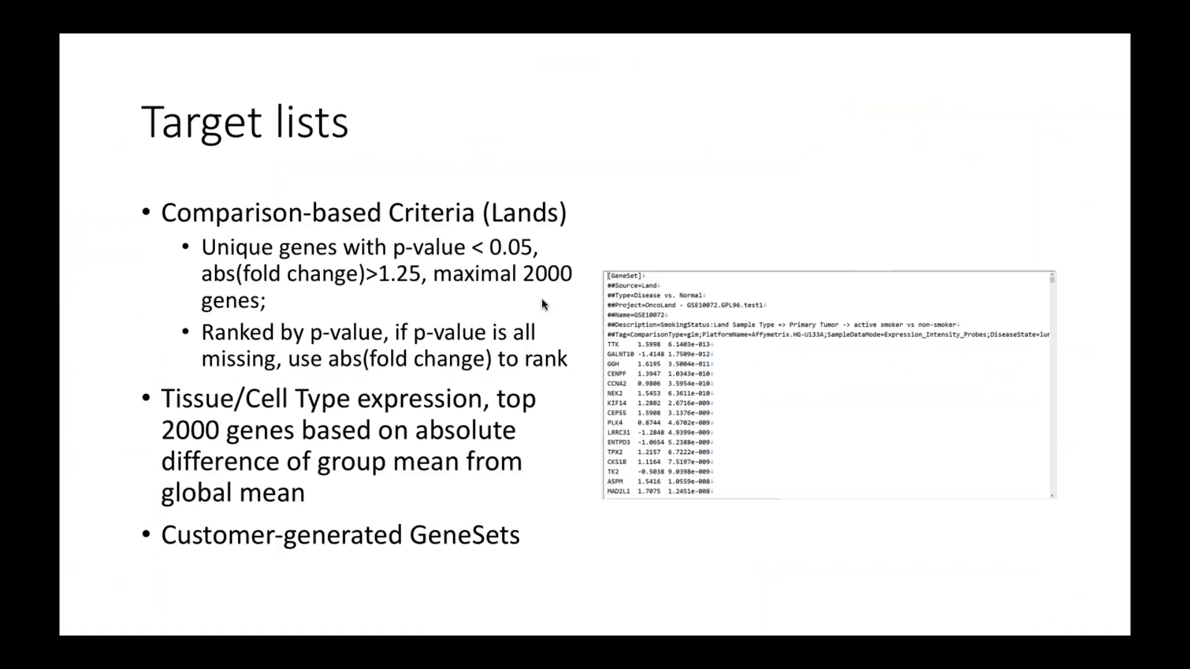
pyautogui.press('Left')
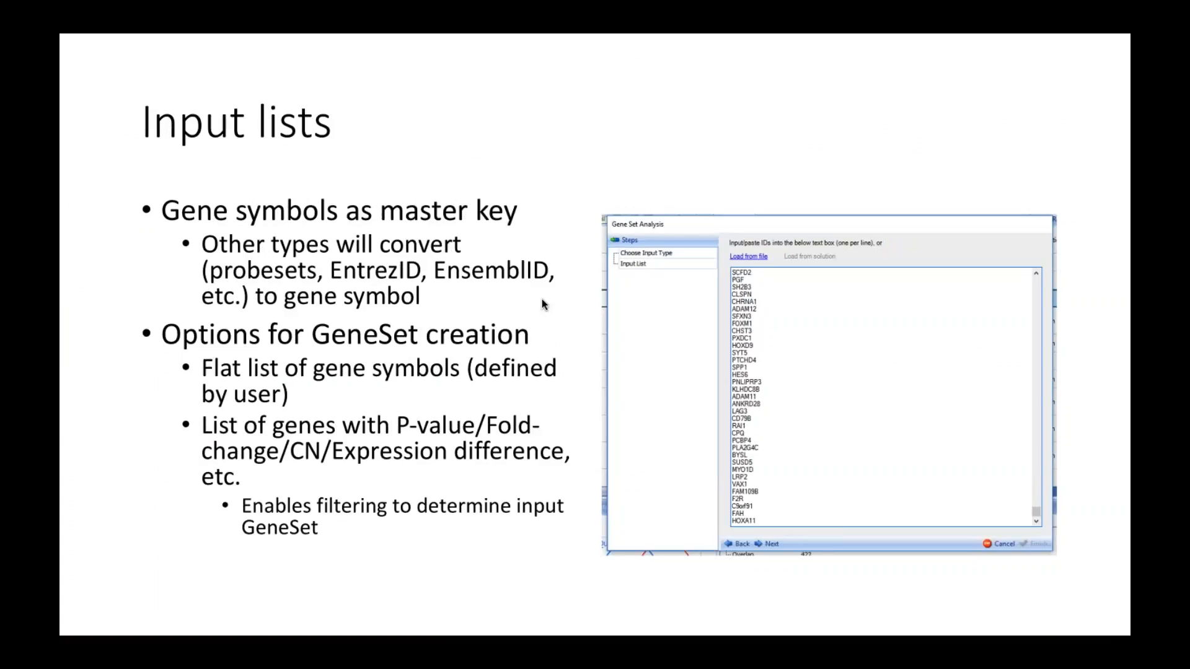
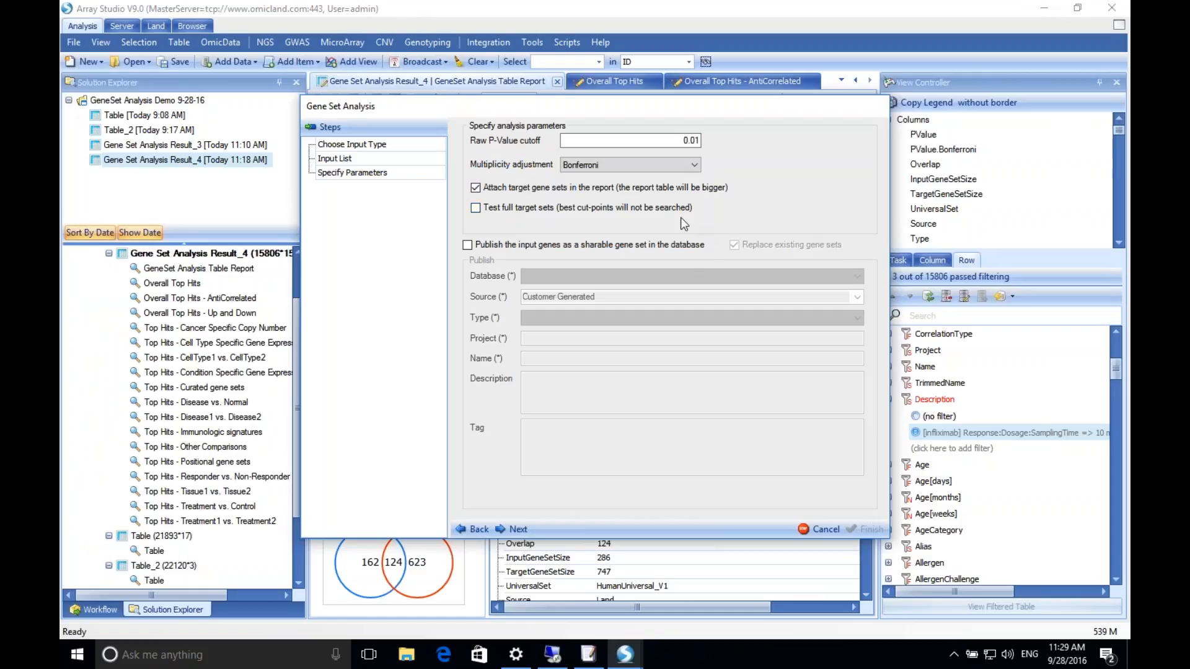
# Toggle the option to test full target sets on and off, and return to the Choose Input Type page
pyautogui.click(616, 207)
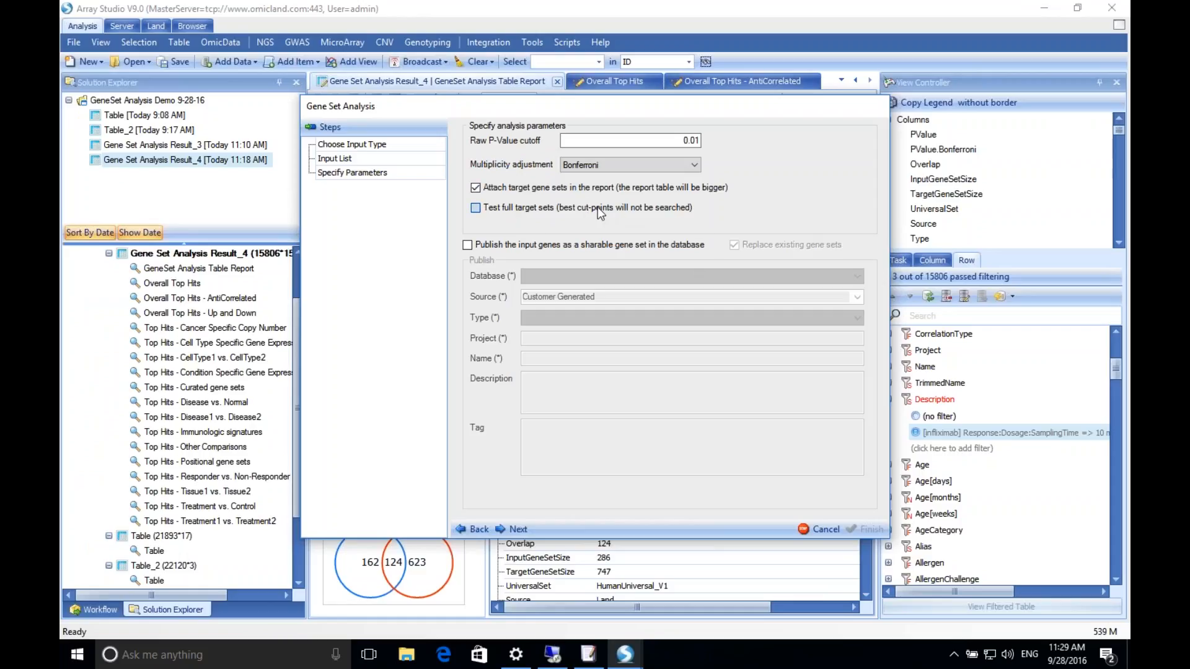
pyautogui.click(565, 207)
pyautogui.click(476, 531)
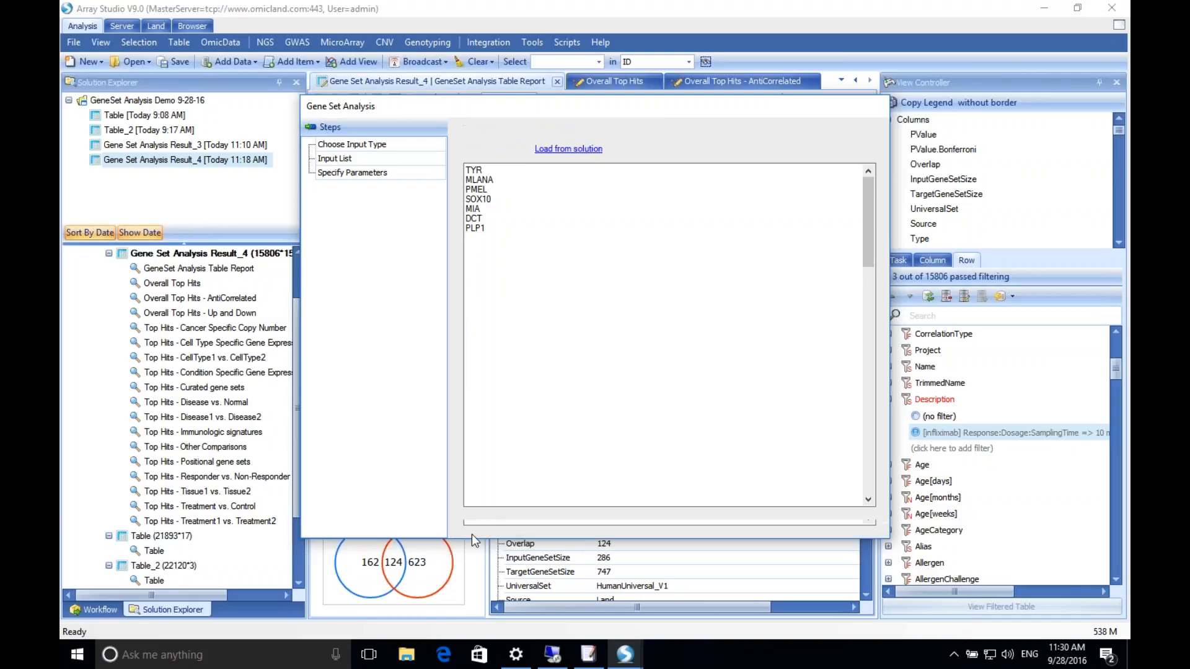
pyautogui.click(471, 530)
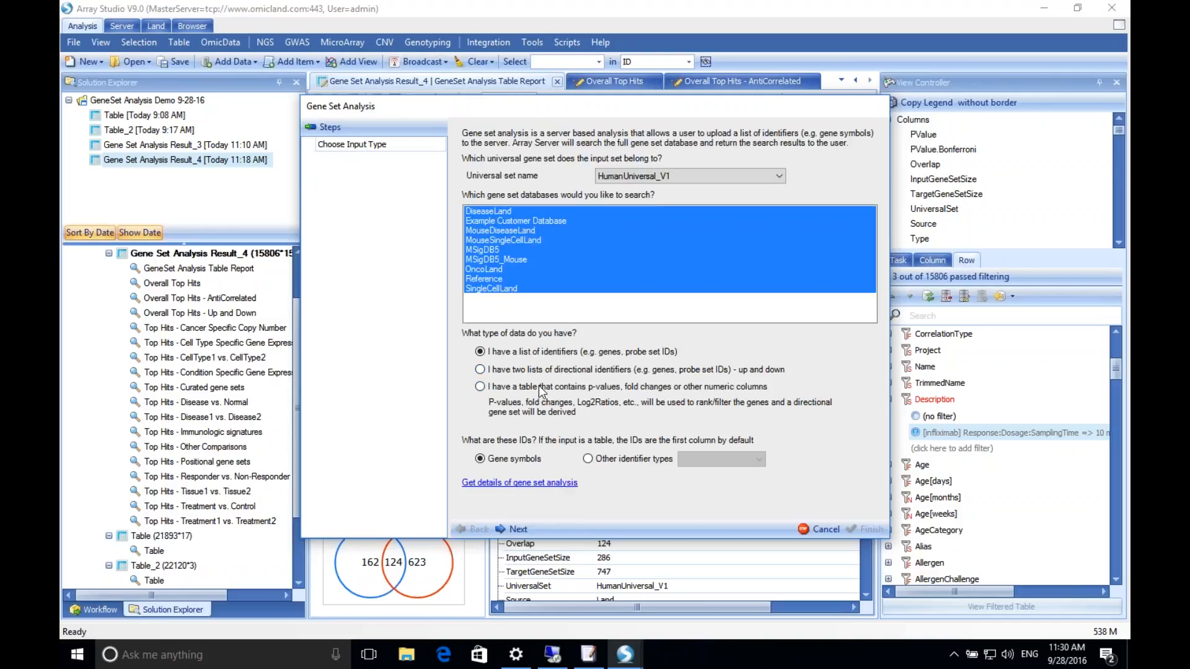
# Look at the lists available in the solution for the identifier input, and return to the input type choice without loading one
pyautogui.click(510, 530)
pyautogui.click(546, 150)
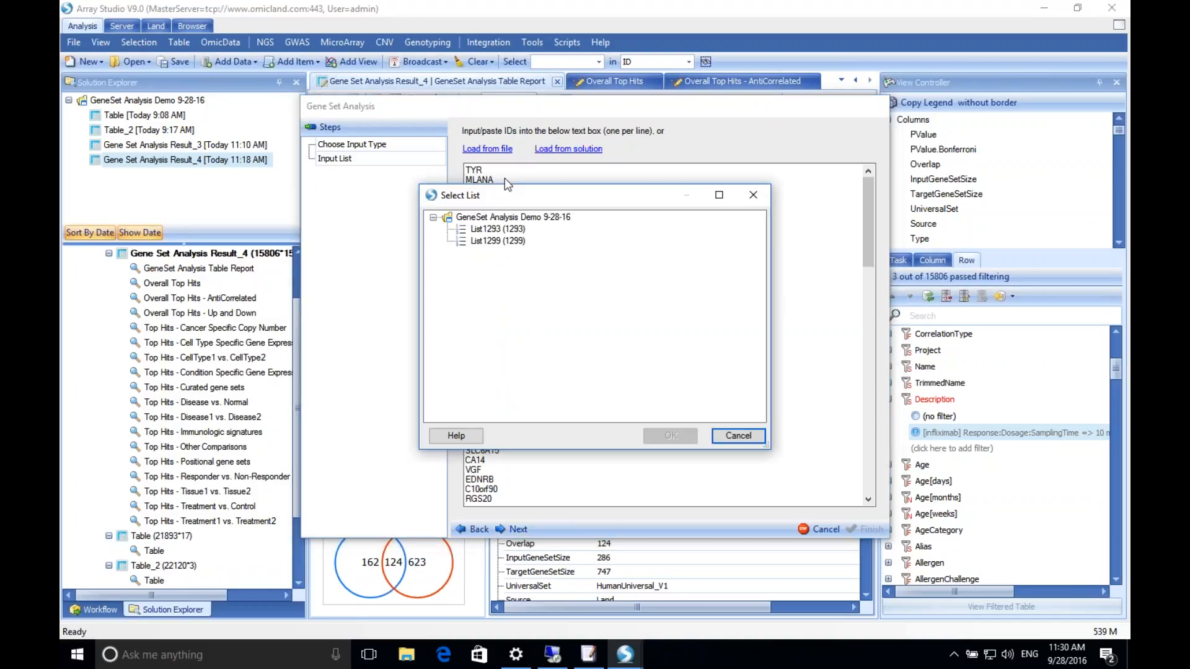
pyautogui.click(734, 437)
pyautogui.click(472, 530)
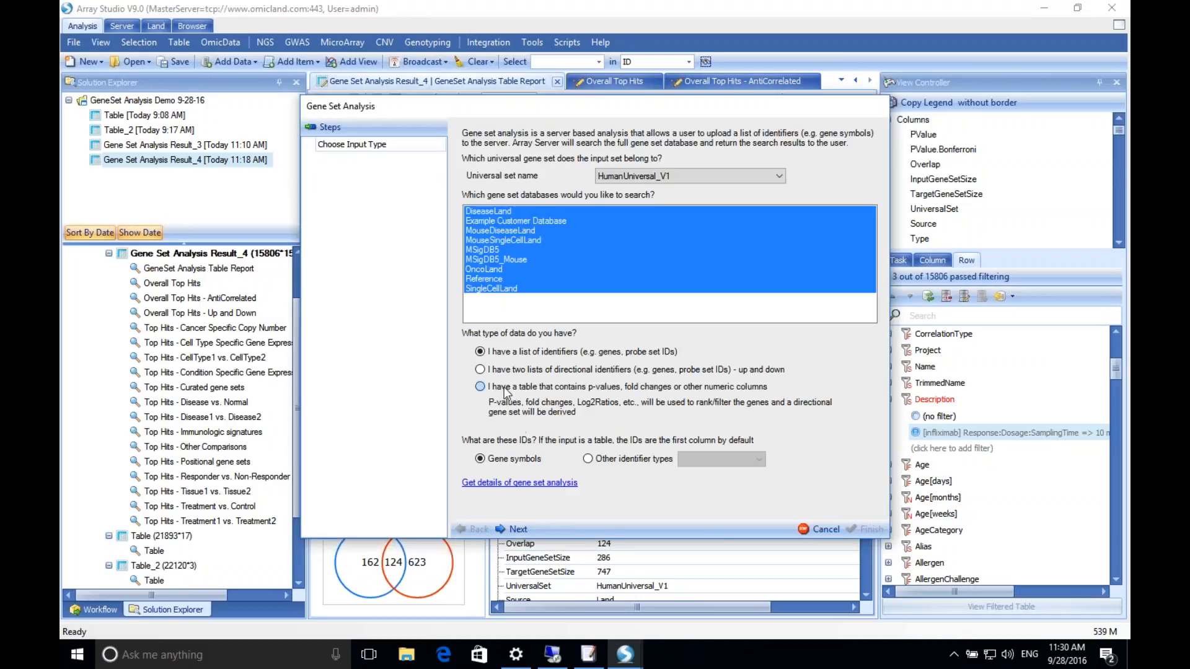
# Choose a table of p-values and fold changes as the input type and load Table_2 from the solution
pyautogui.click(506, 390)
pyautogui.click(514, 530)
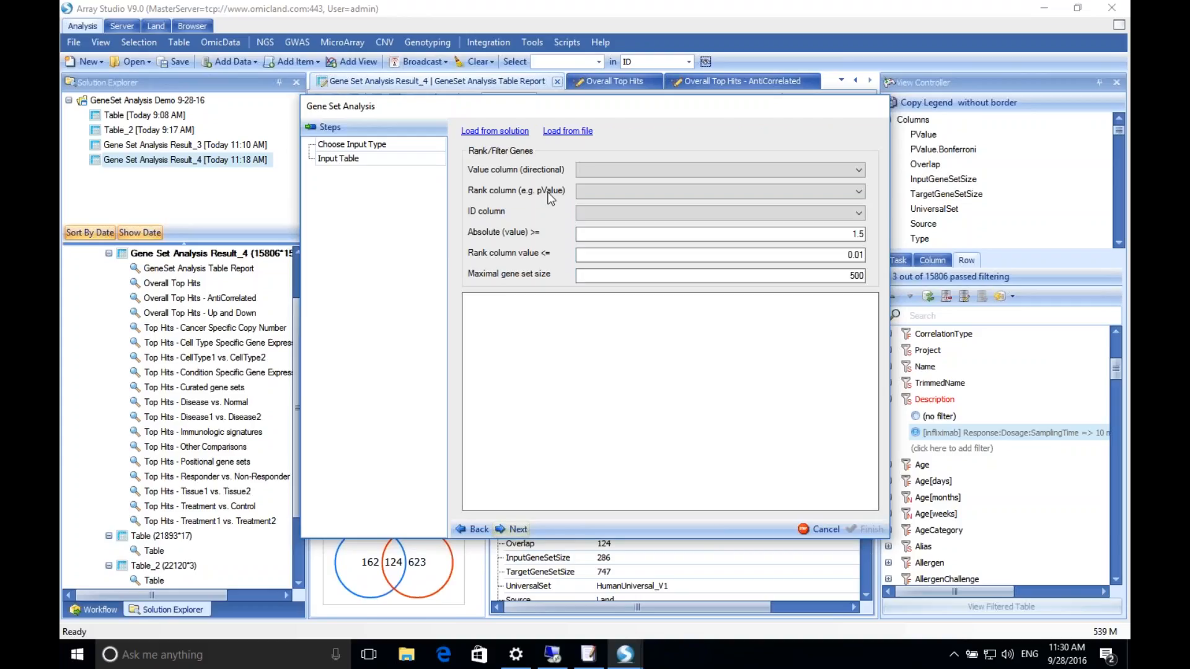
pyautogui.click(587, 171)
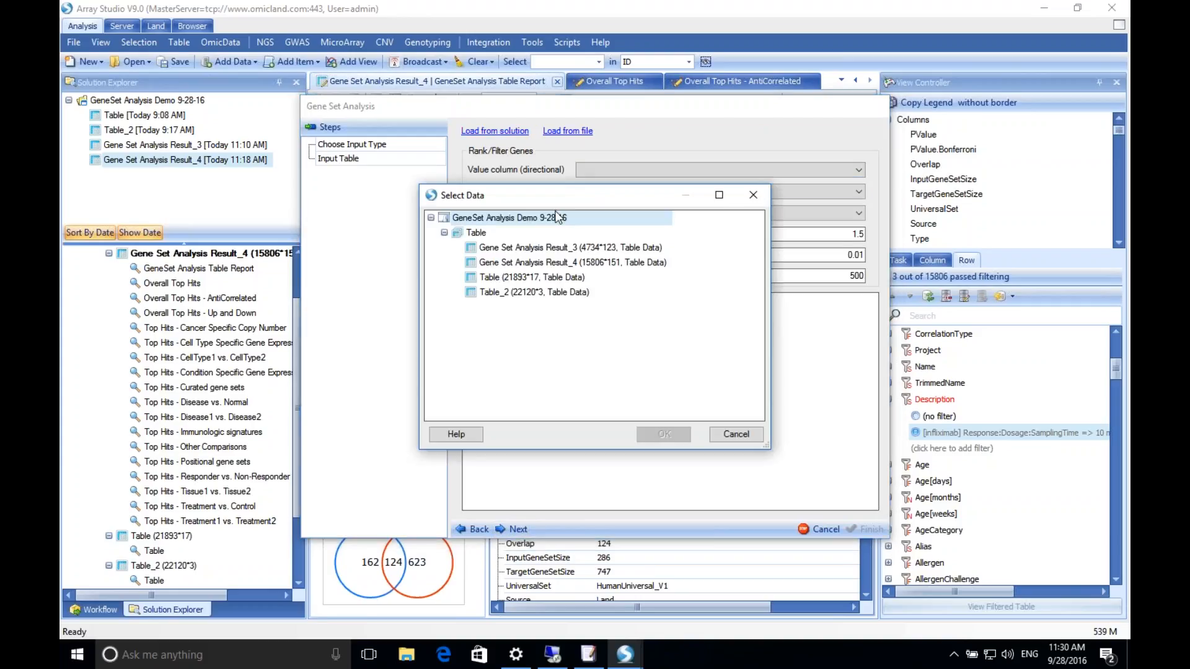
pyautogui.click(544, 263)
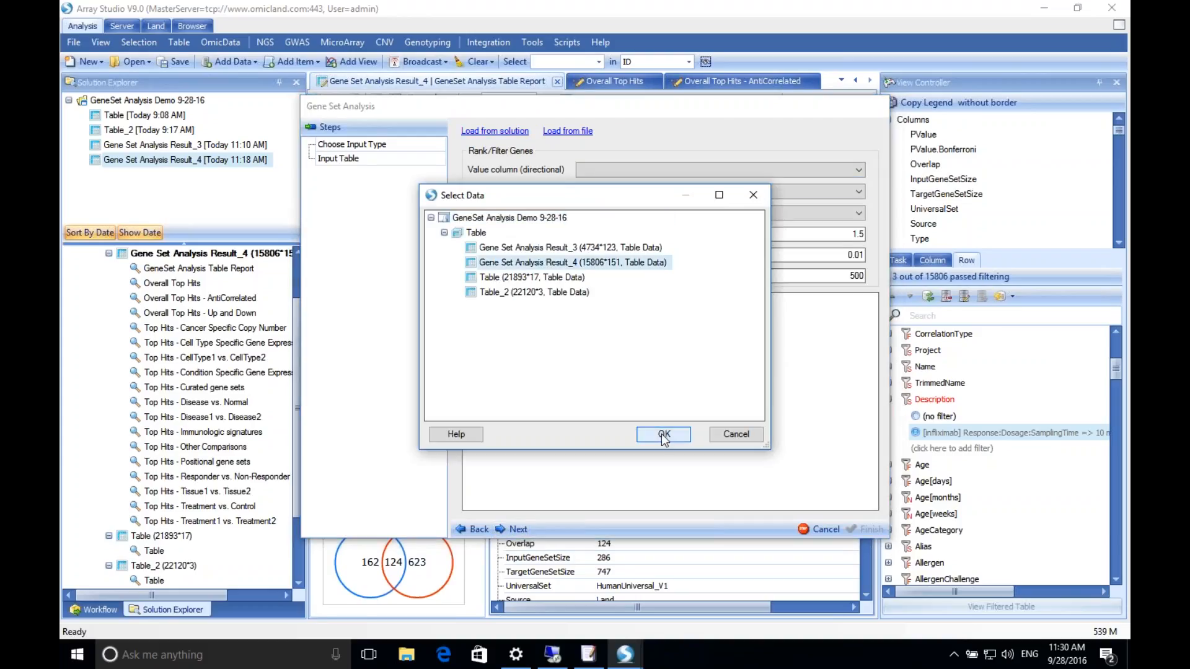
pyautogui.click(535, 292)
pyautogui.click(664, 434)
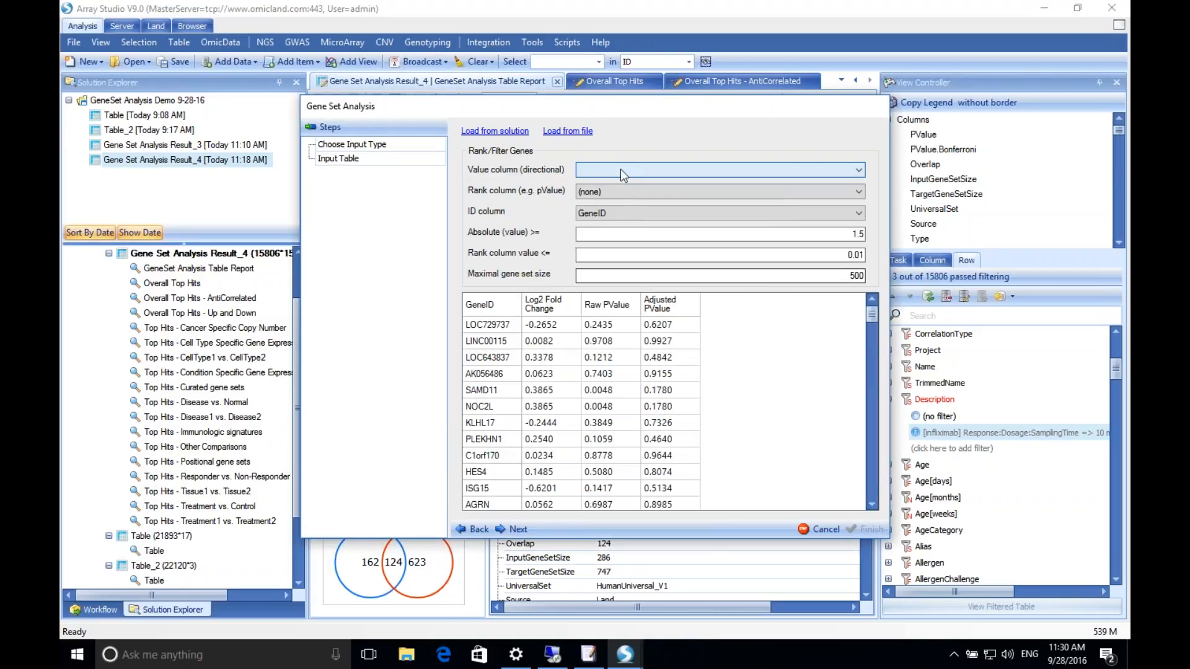
# Set the directional value column to Log2FoldChange and the rank column to RawPValue
pyautogui.click(620, 169)
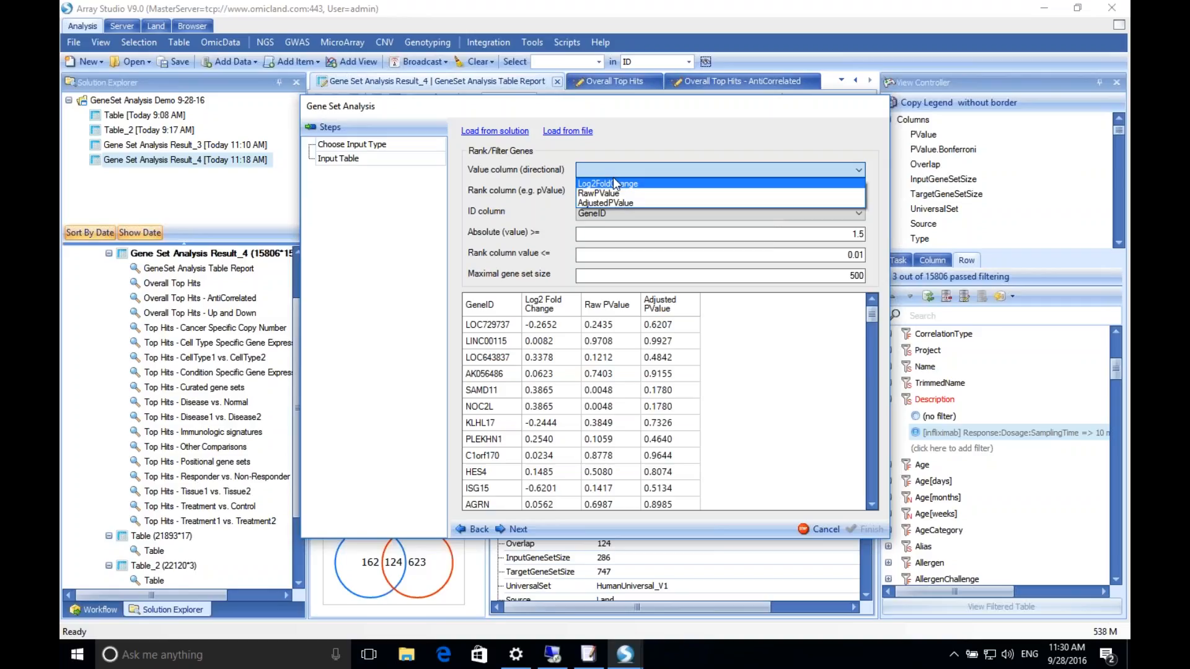
pyautogui.click(627, 185)
pyautogui.click(609, 194)
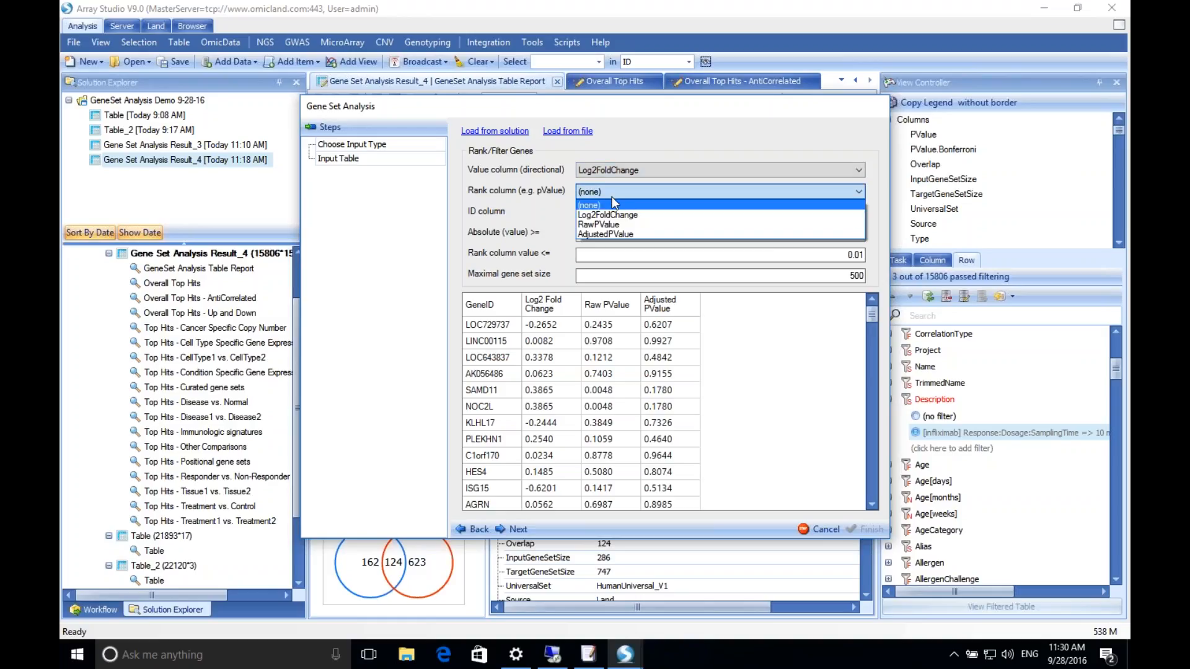
pyautogui.click(617, 224)
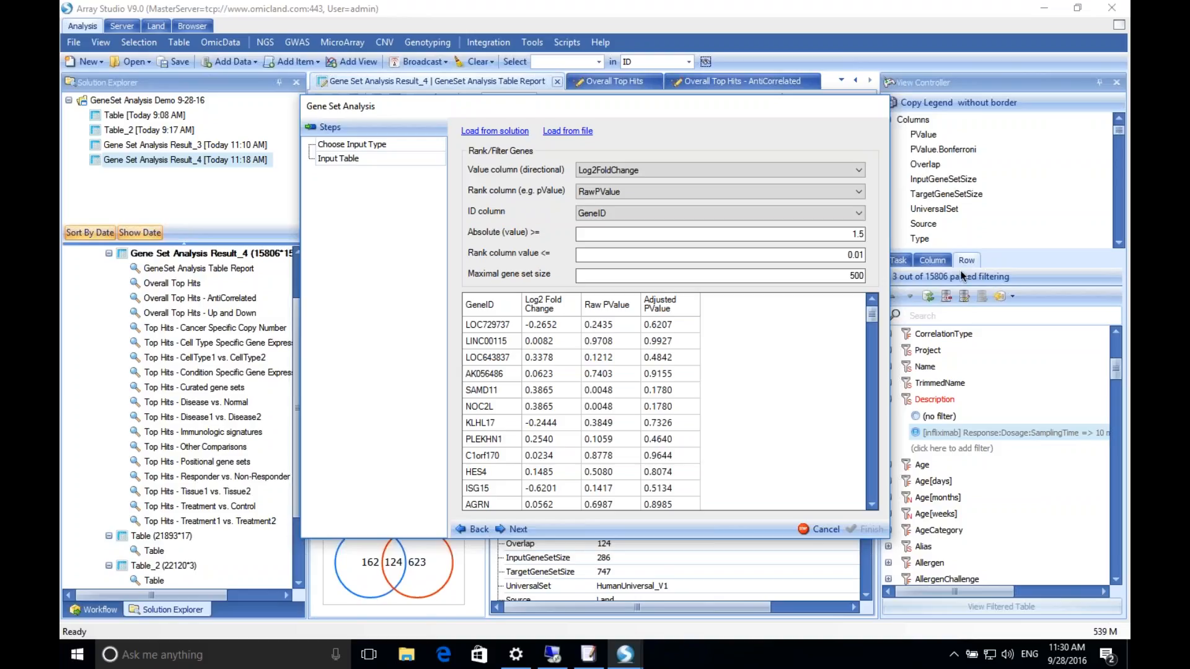
# Change the input type to two directional lists and fill the Down List with the ObesityDown genes from EmEditor
pyautogui.click(476, 528)
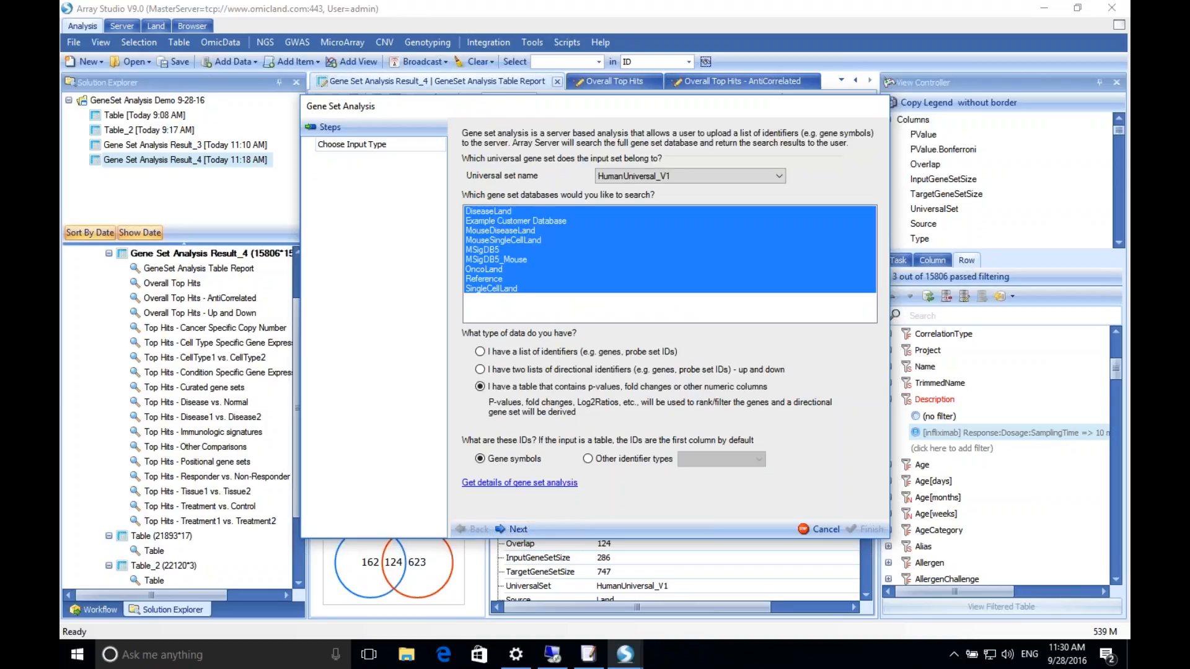
pyautogui.click(523, 370)
pyautogui.click(510, 529)
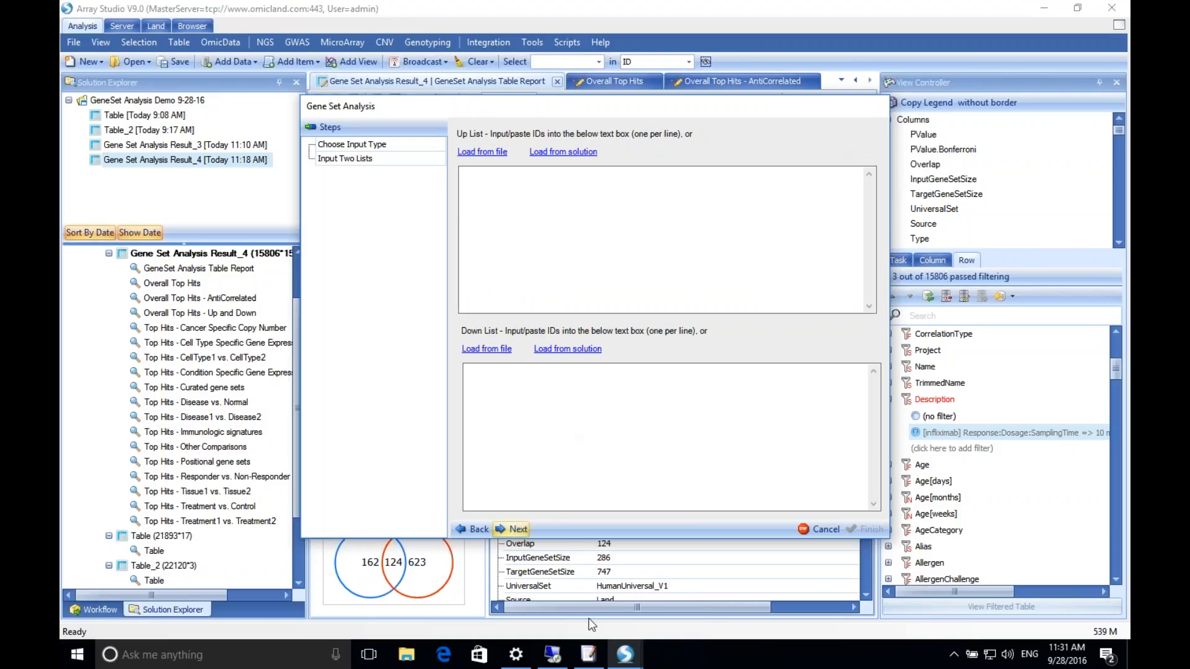
pyautogui.hotkey('alt', 'Tab')
pyautogui.click(462, 62)
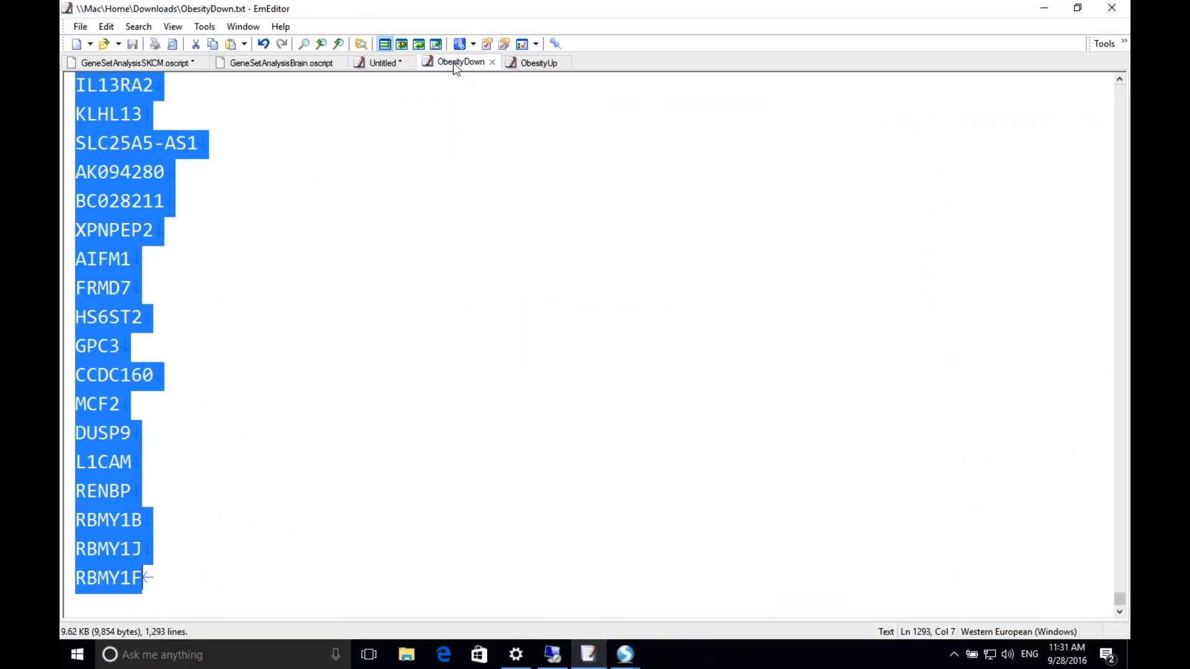
pyautogui.hotkey('alt', 'Tab')
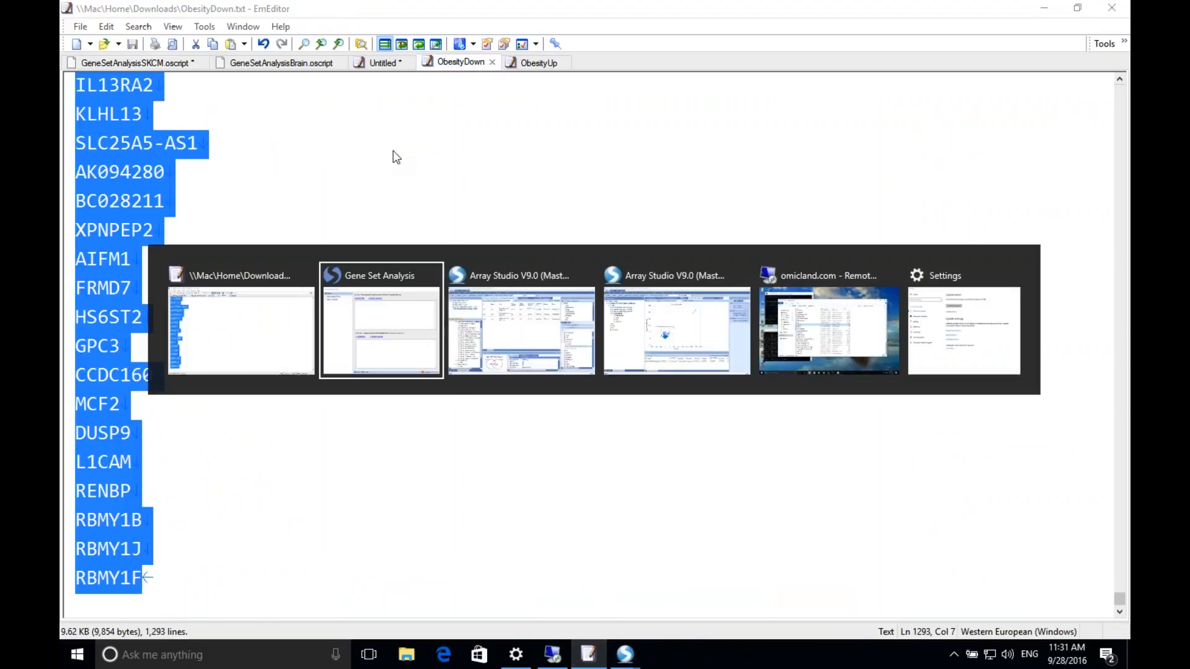
pyautogui.hotkey('ctrl', 'v')
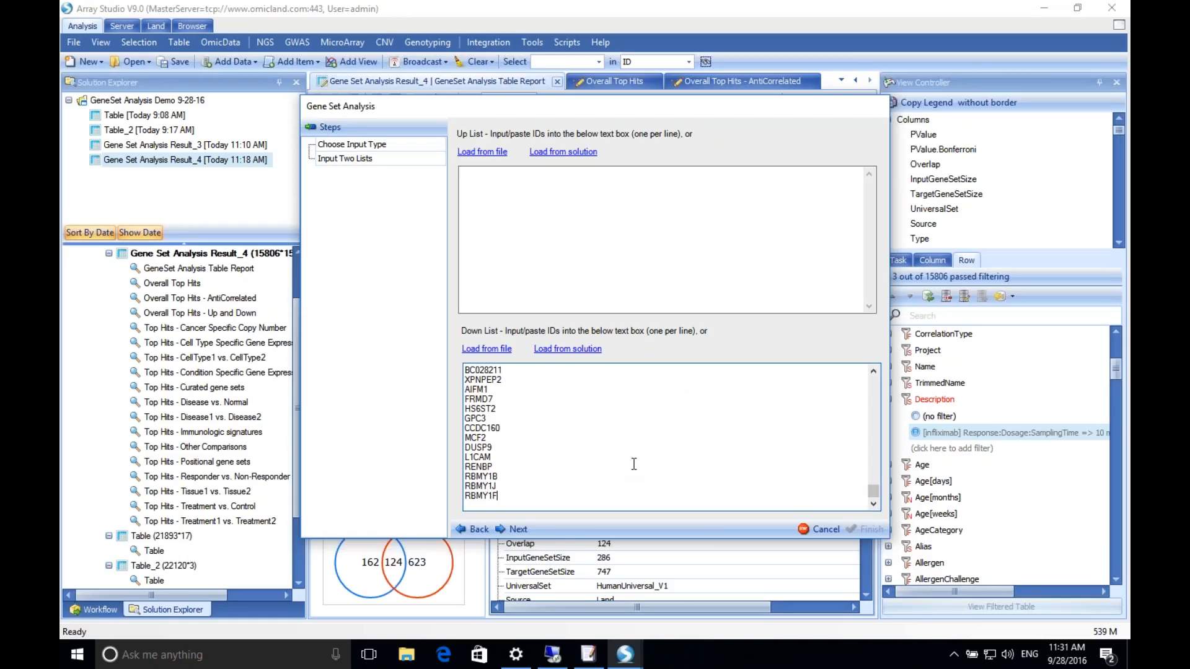
# Copy the ObesityUp gene list from EmEditor into the Up List of the Gene Set Analysis
pyautogui.click(628, 213)
pyautogui.hotkey('alt', 'Tab')
pyautogui.hotkey('alt', 'Tab')
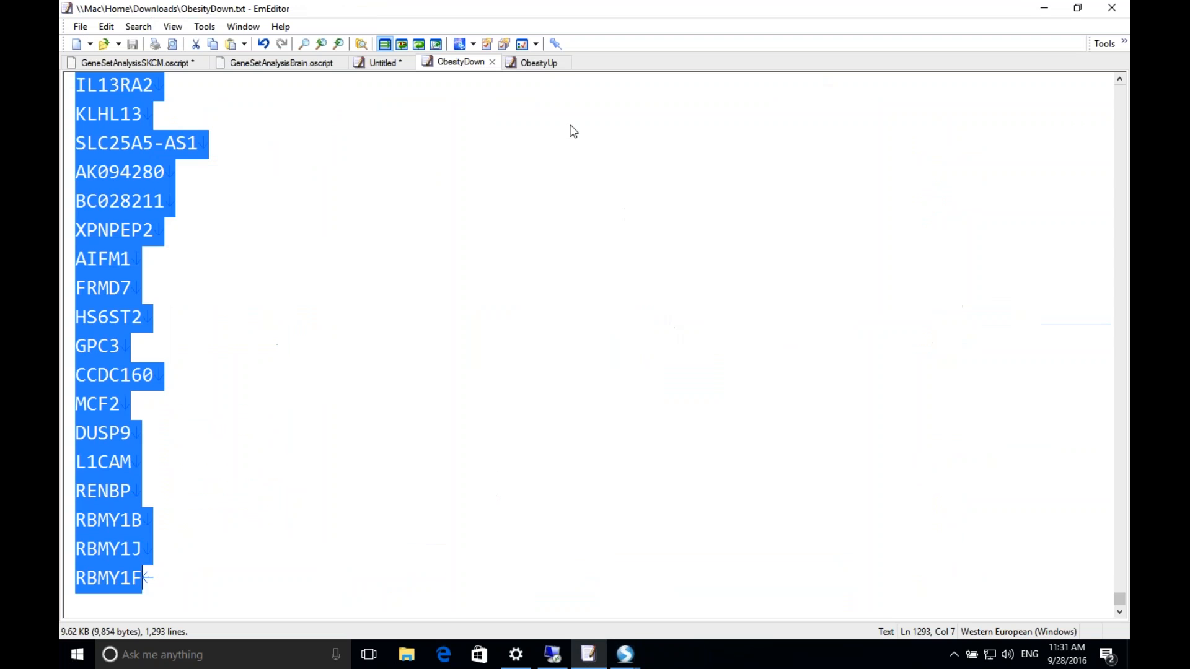
pyautogui.click(520, 63)
pyautogui.hotkey('ctrl', 'c')
pyautogui.hotkey('alt', 'Tab')
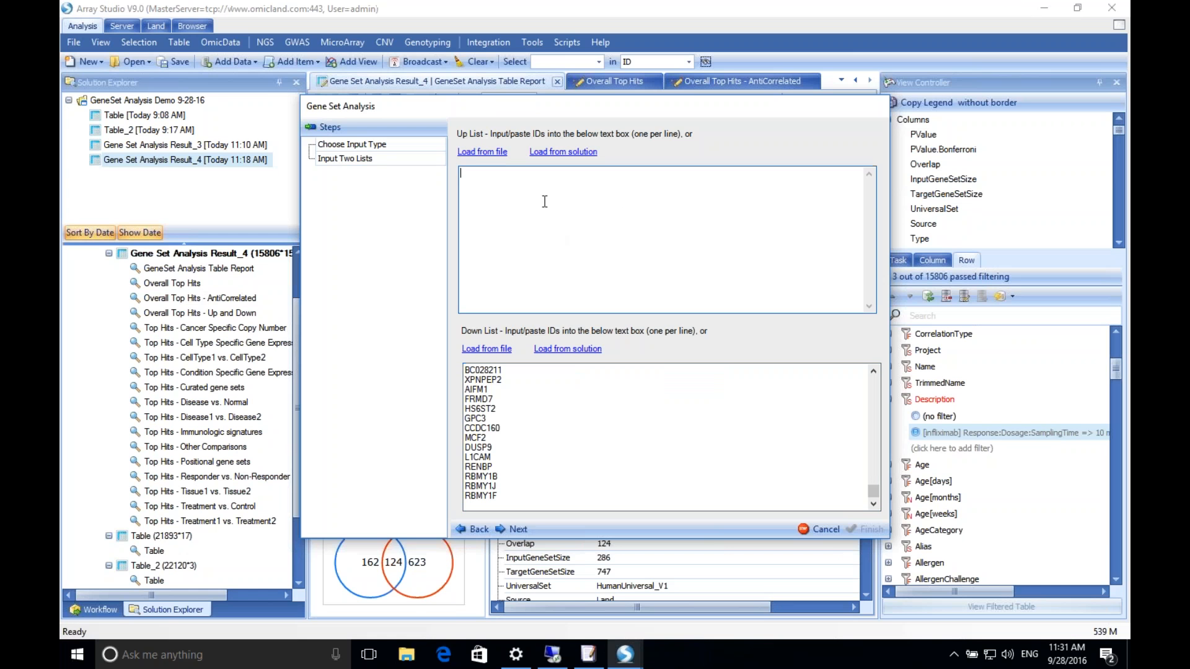
pyautogui.hotkey('ctrl', 'v')
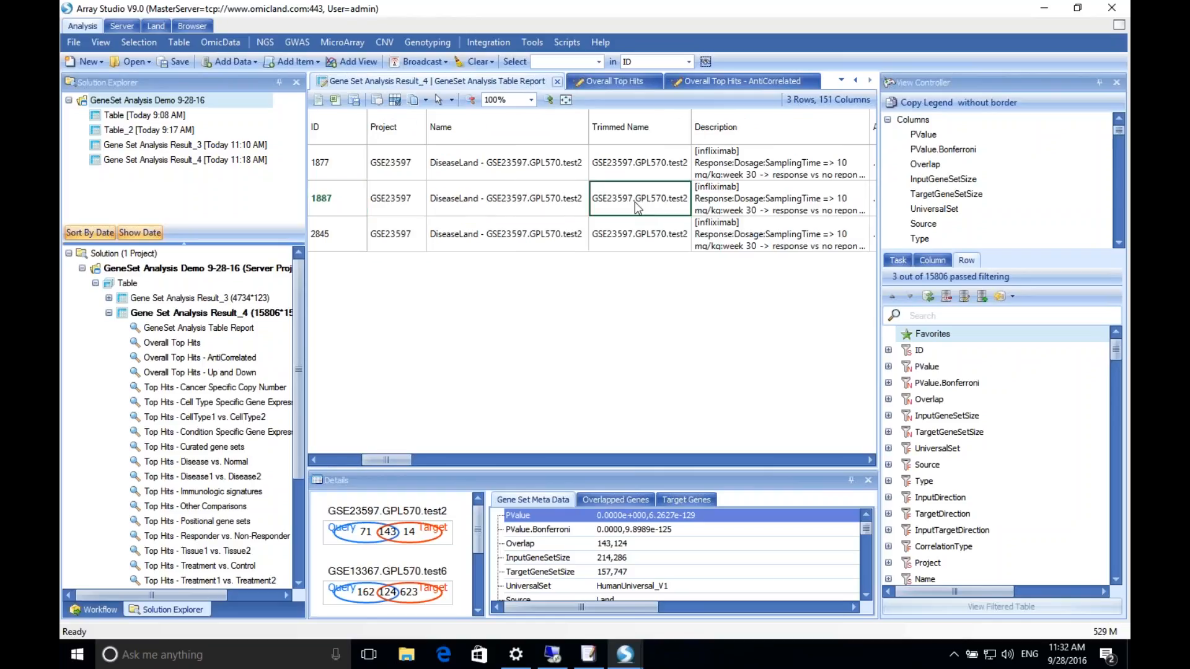
# Select the project name of row 1887 in the filtered report and examine its PValue and Overlap columns
pyautogui.click(530, 202)
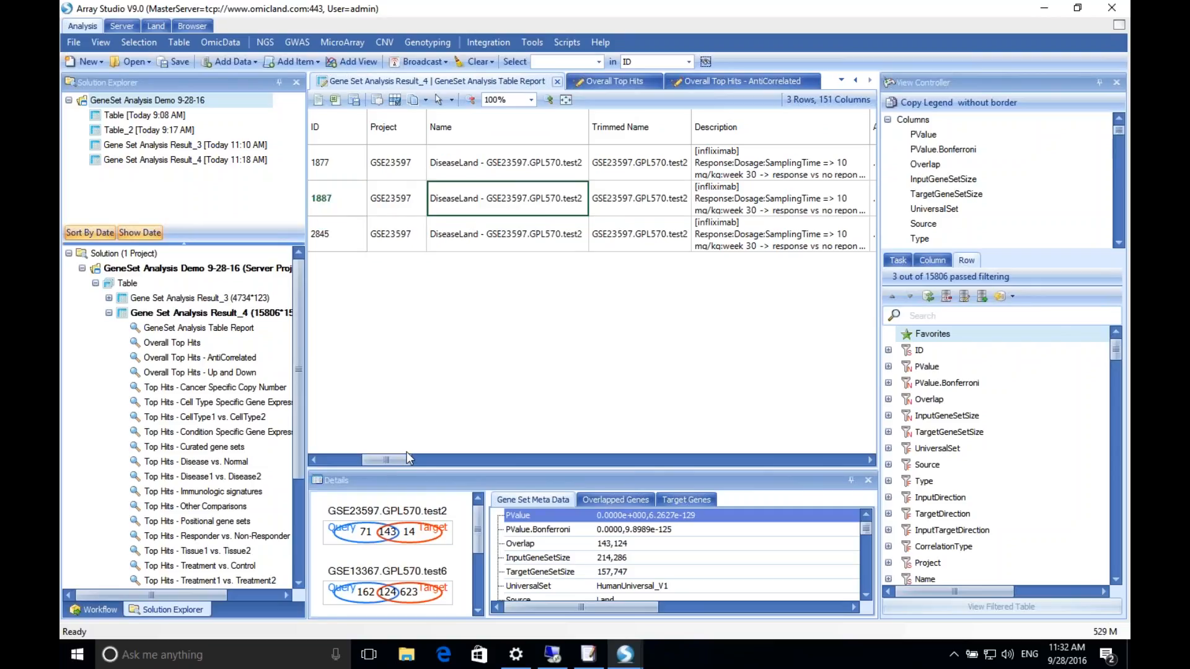
pyautogui.moveTo(400, 458); pyautogui.dragTo(360, 460)
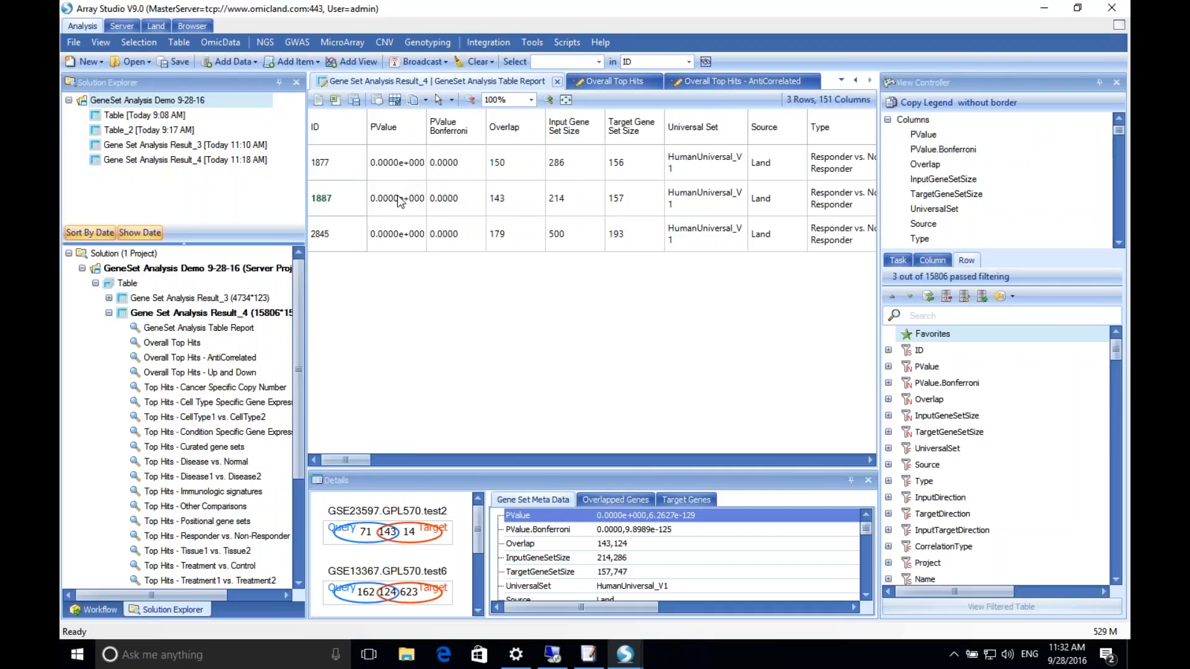
# Examine the overlap and set sizes of row 1887 and copy its Trimmed Name value
pyautogui.click(566, 200)
pyautogui.click(633, 203)
pyautogui.click(508, 205)
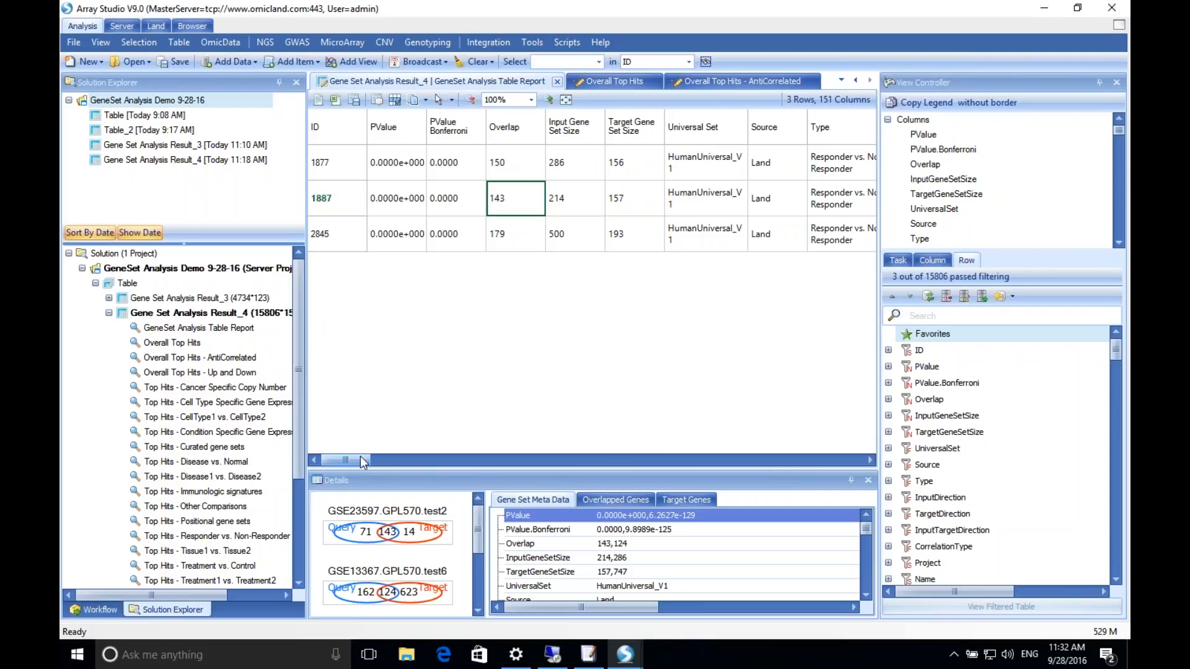
pyautogui.moveTo(363, 462); pyautogui.dragTo(441, 382)
pyautogui.click(440, 204)
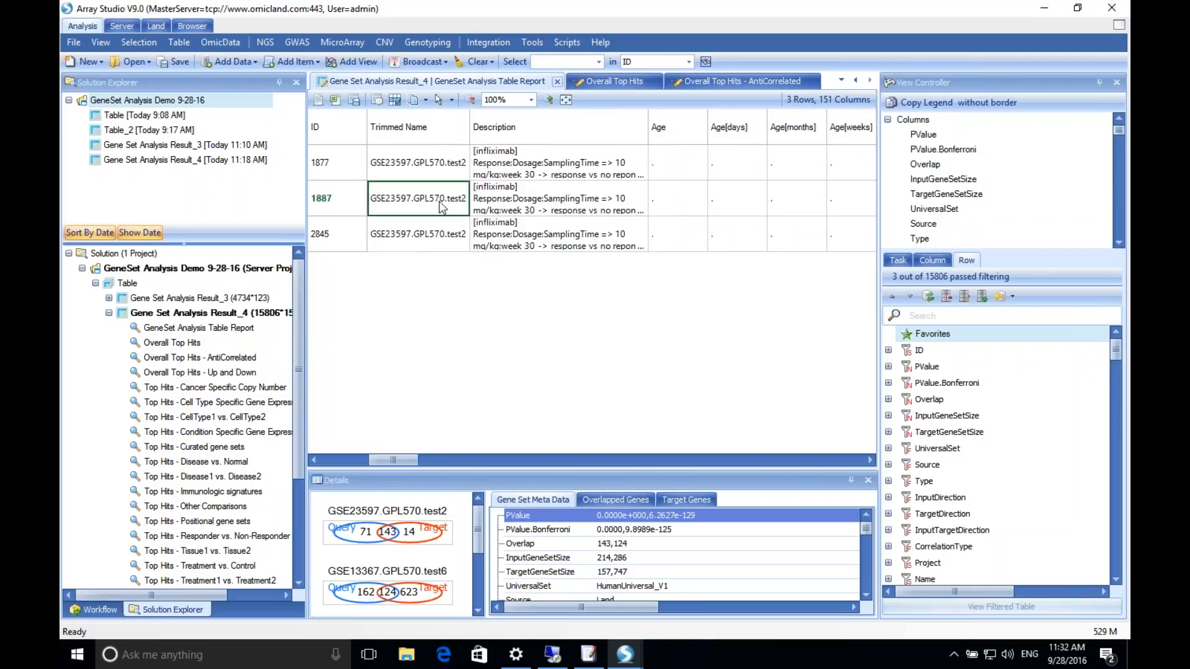
# Search the HumanDisease_B37 land for comparison GSE23597.GPL570.test2, and shorten the search term to GSE23597
pyautogui.click(156, 25)
pyautogui.click(533, 62)
pyautogui.hotkey('ctrl', 'v')
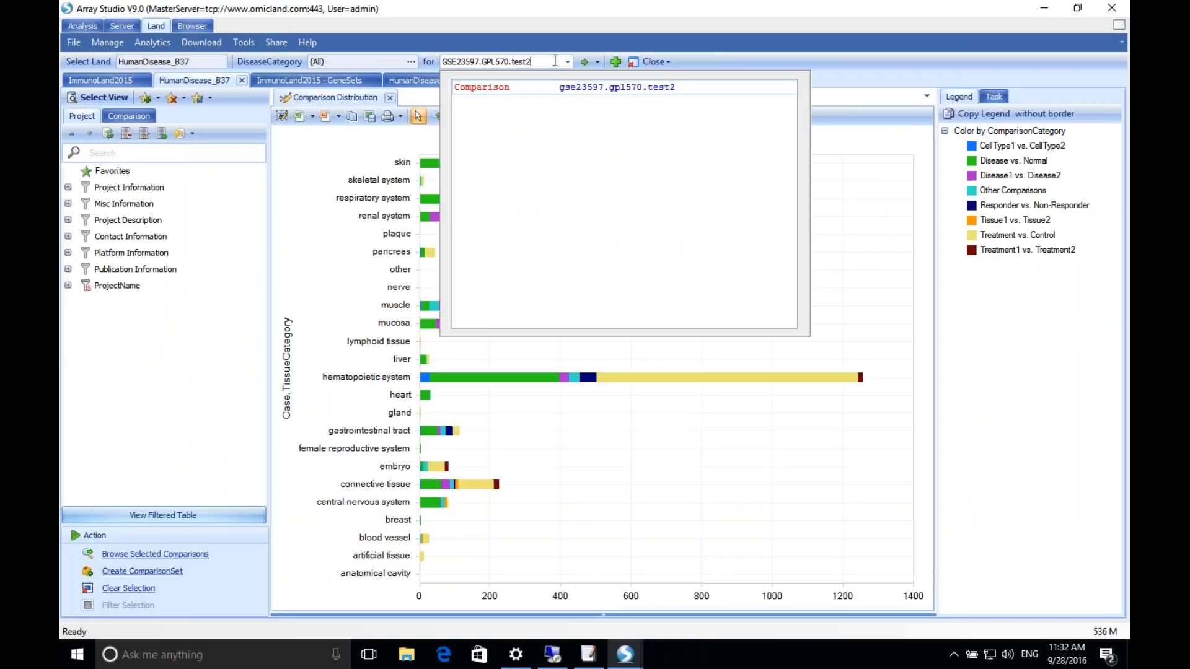
pyautogui.moveTo(556, 61); pyautogui.dragTo(485, 63)
pyautogui.press('BackSpace')
pyautogui.press('BackSpace')
pyautogui.press('BackSpace')
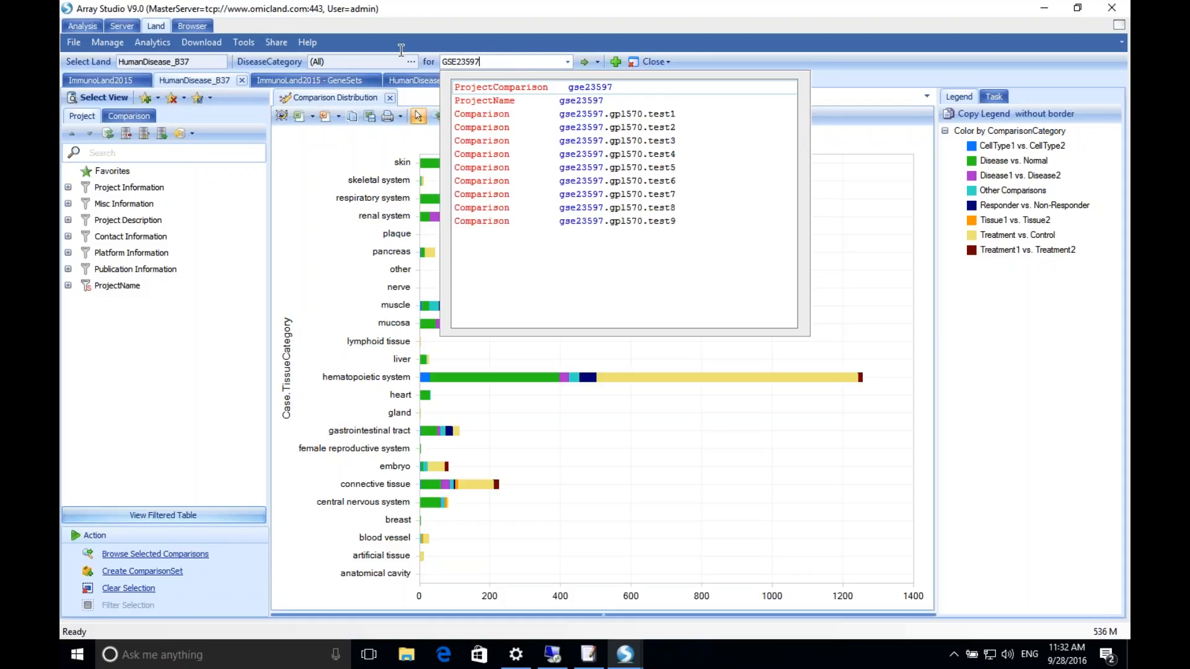
# Clear the land search term and return to the GeneSet Analysis Table Report in the Analysis view
pyautogui.hotkey('ctrl', 'a')
pyautogui.press('BackSpace')
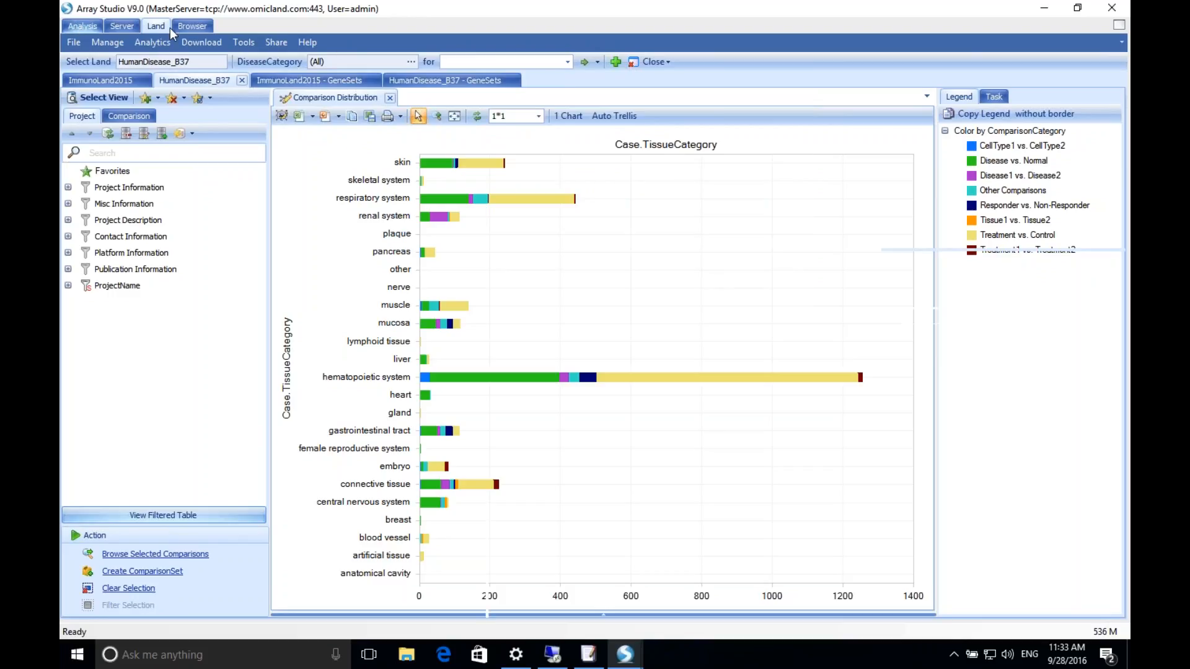
pyautogui.click(83, 26)
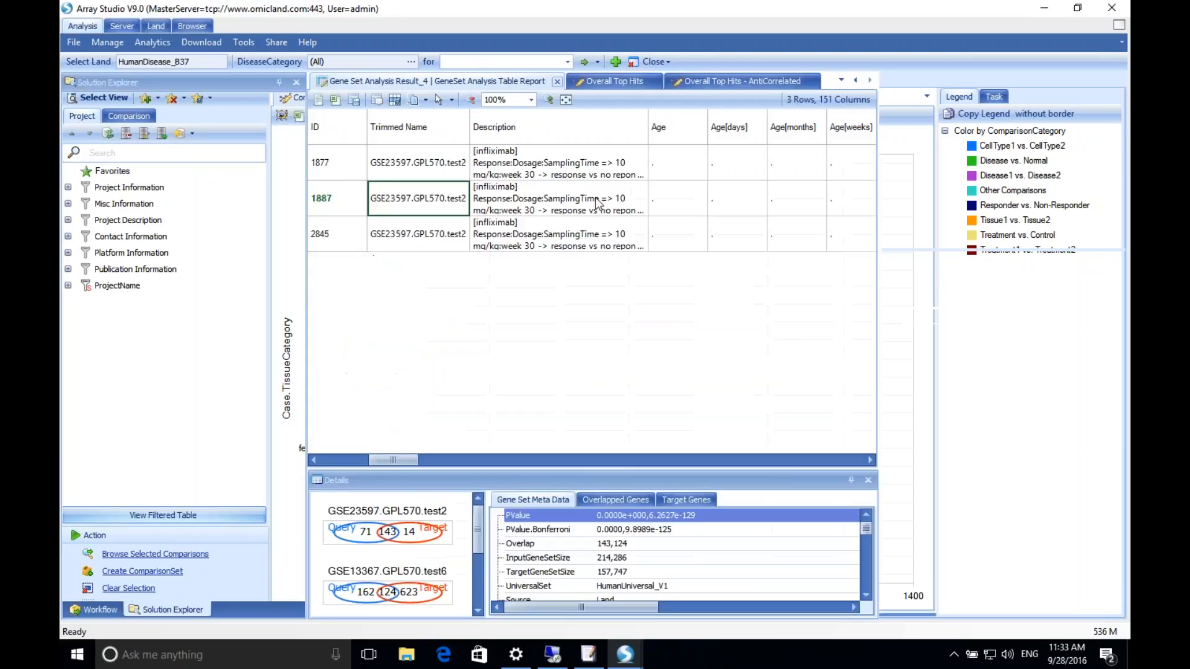
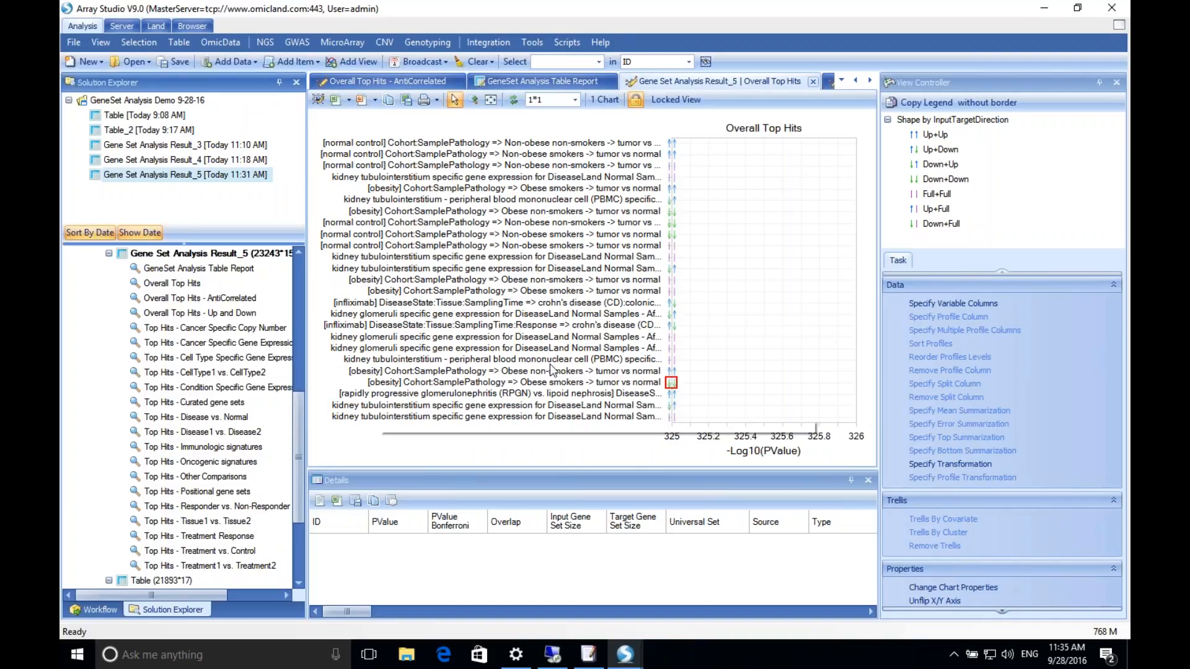
# Show the details of the lowest hit in the Overall Top Hits chart and open Top Hits - Cell Type Specific Gene Expression
pyautogui.moveTo(690, 417); pyautogui.dragTo(639, 416)
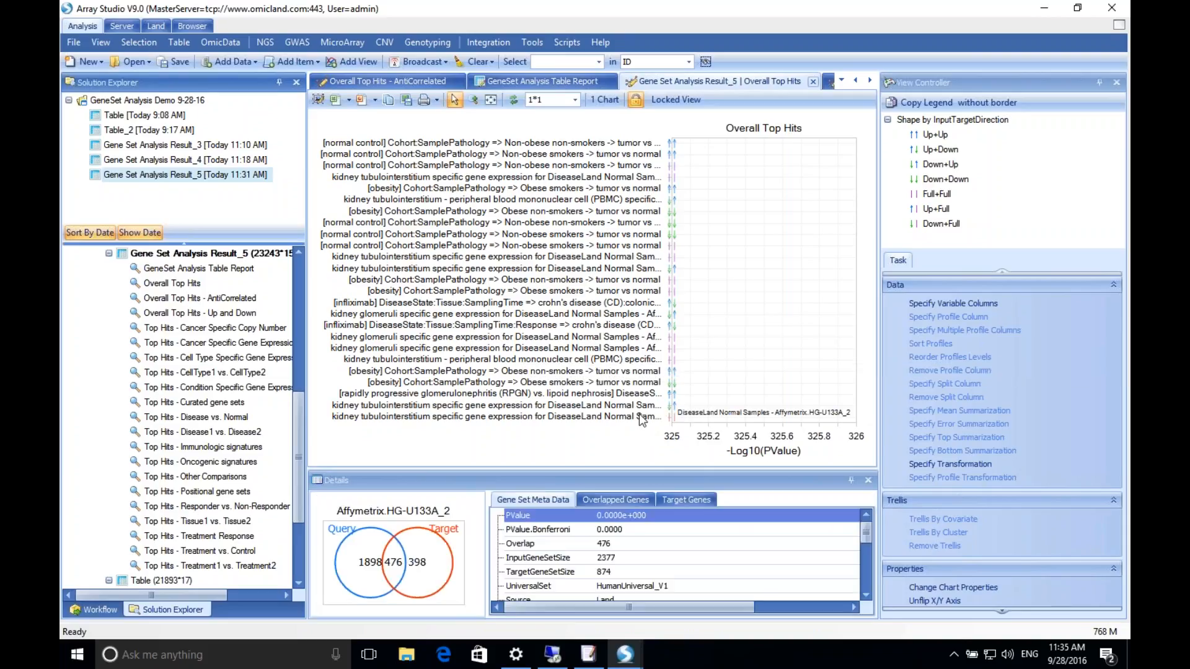
pyautogui.click(672, 374)
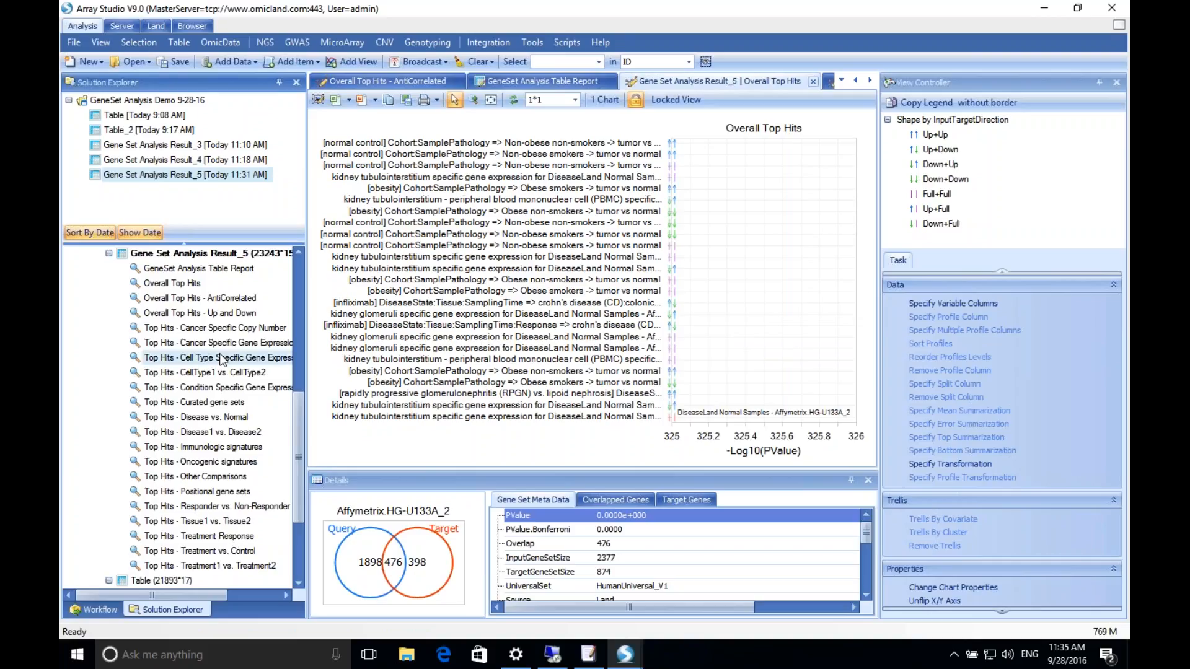
pyautogui.doubleClick(252, 359)
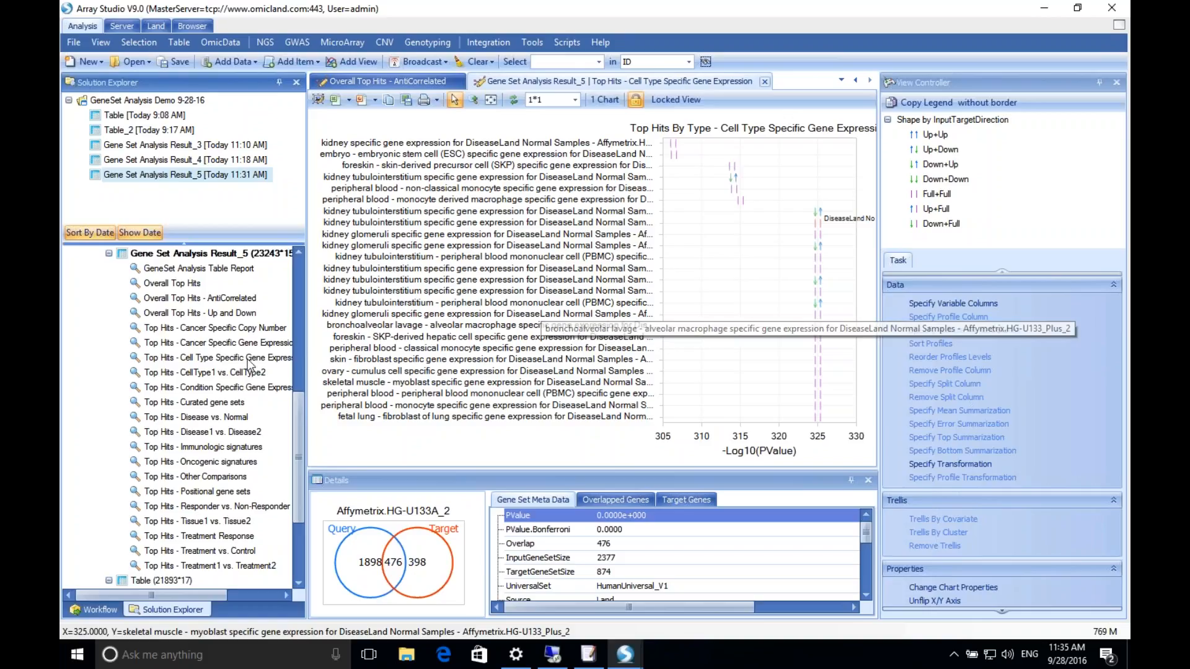
# Open the GeneSet Analysis Table Report of Gene Set Analysis Result_5 and sort it by PValue, first ascending and finally descending
pyautogui.scroll(1, 298, 424)
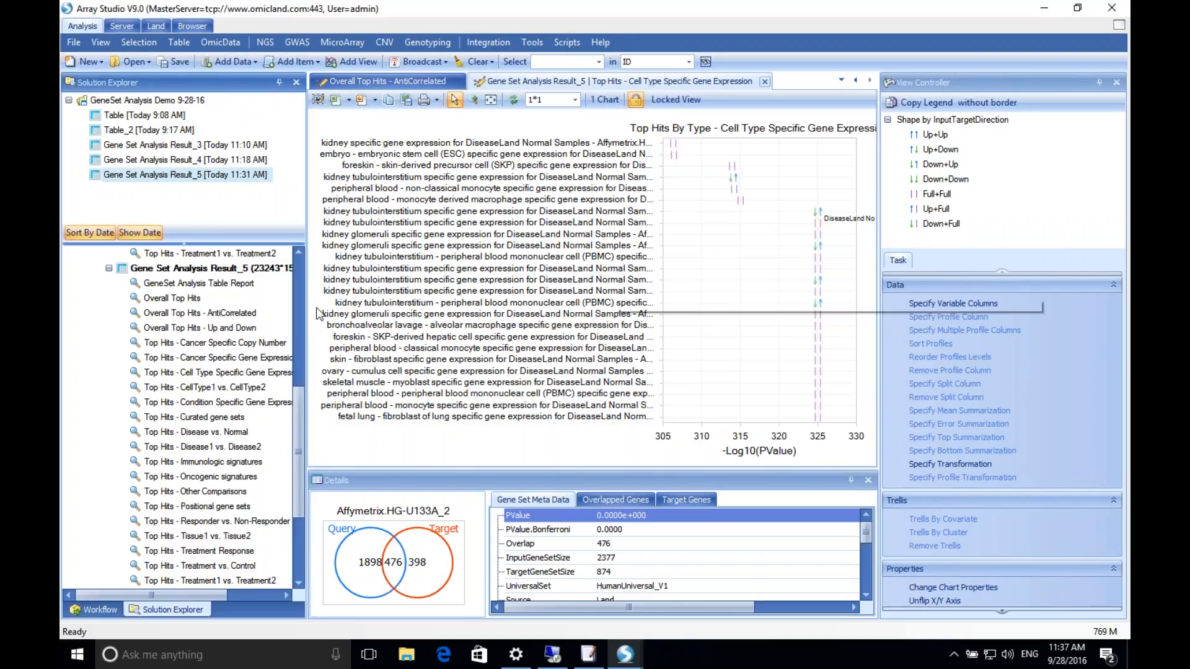
pyautogui.doubleClick(189, 283)
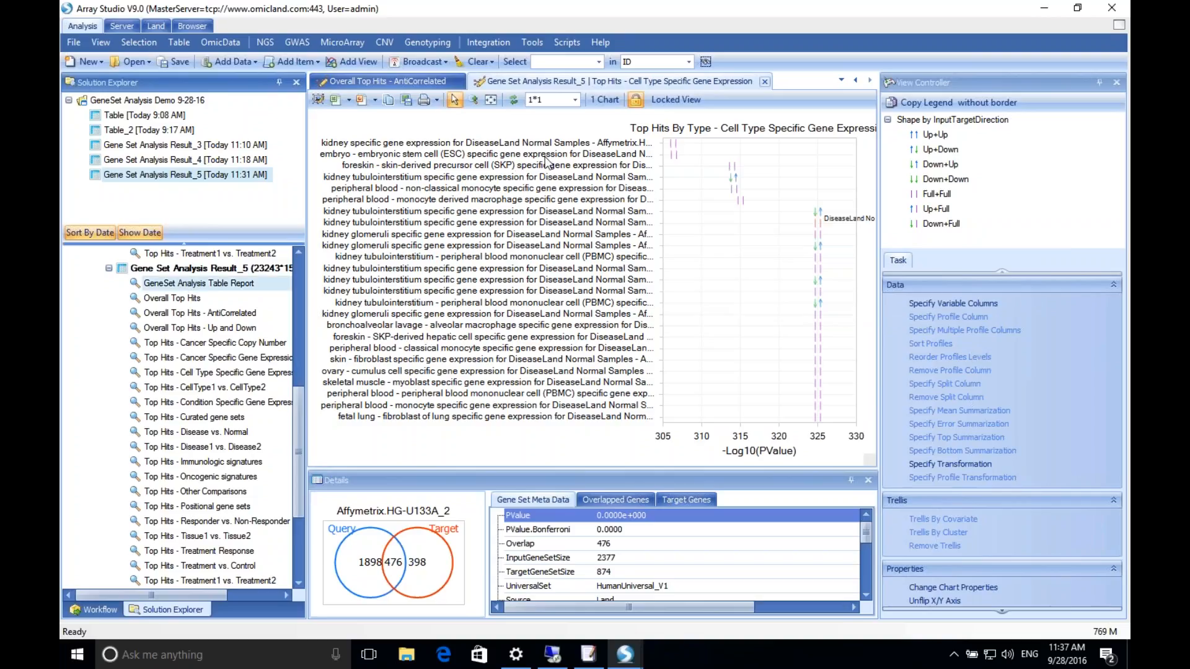
pyautogui.rightClick(400, 129)
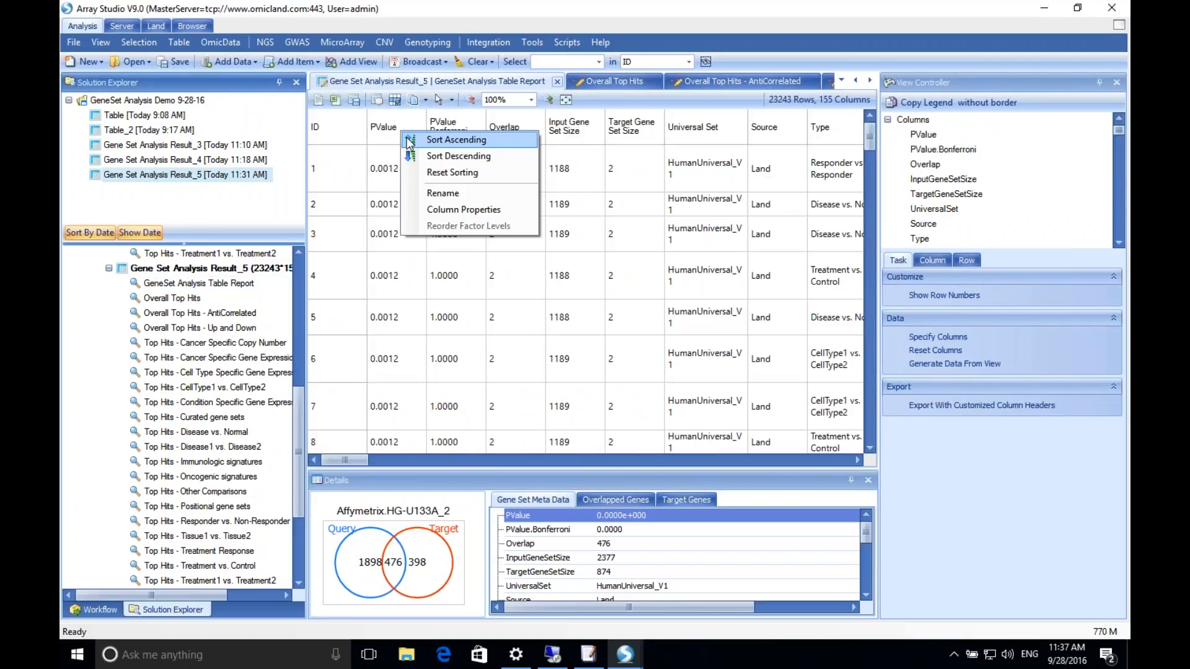
pyautogui.click(423, 132)
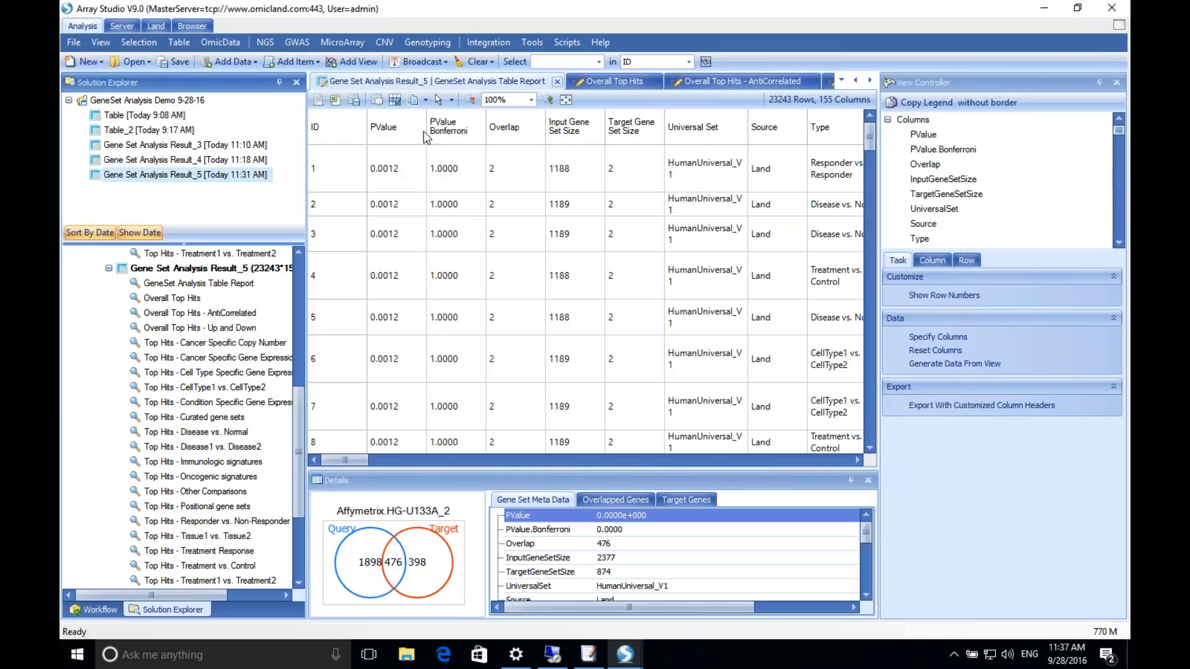
pyautogui.click(419, 129)
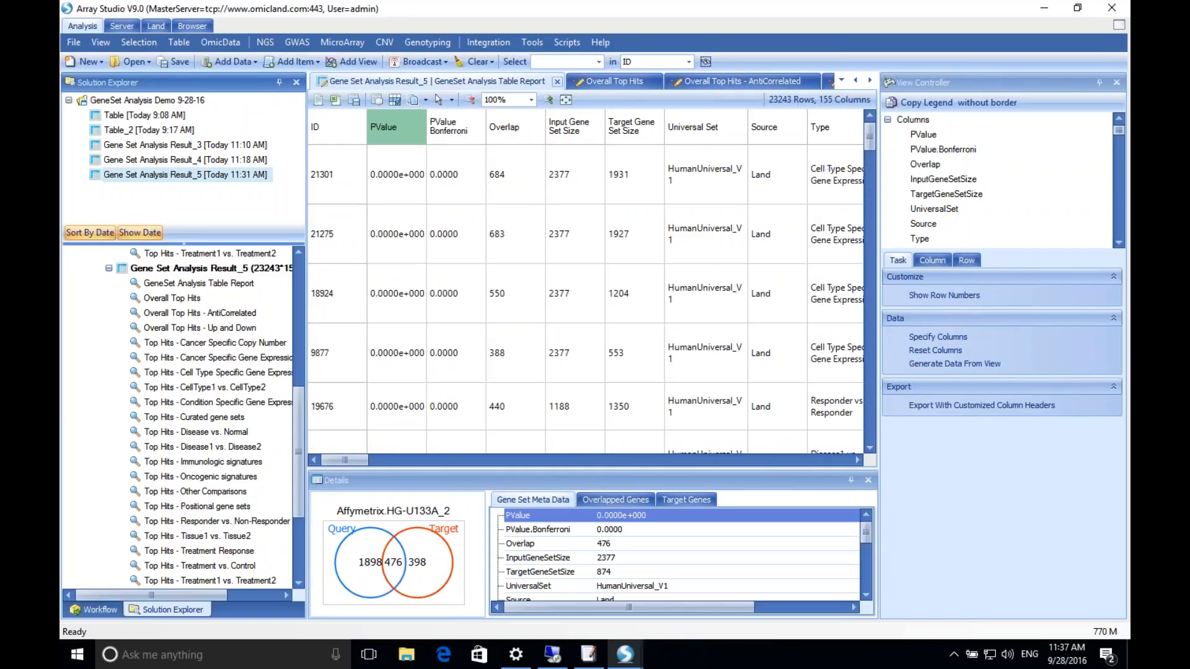
pyautogui.click(406, 128)
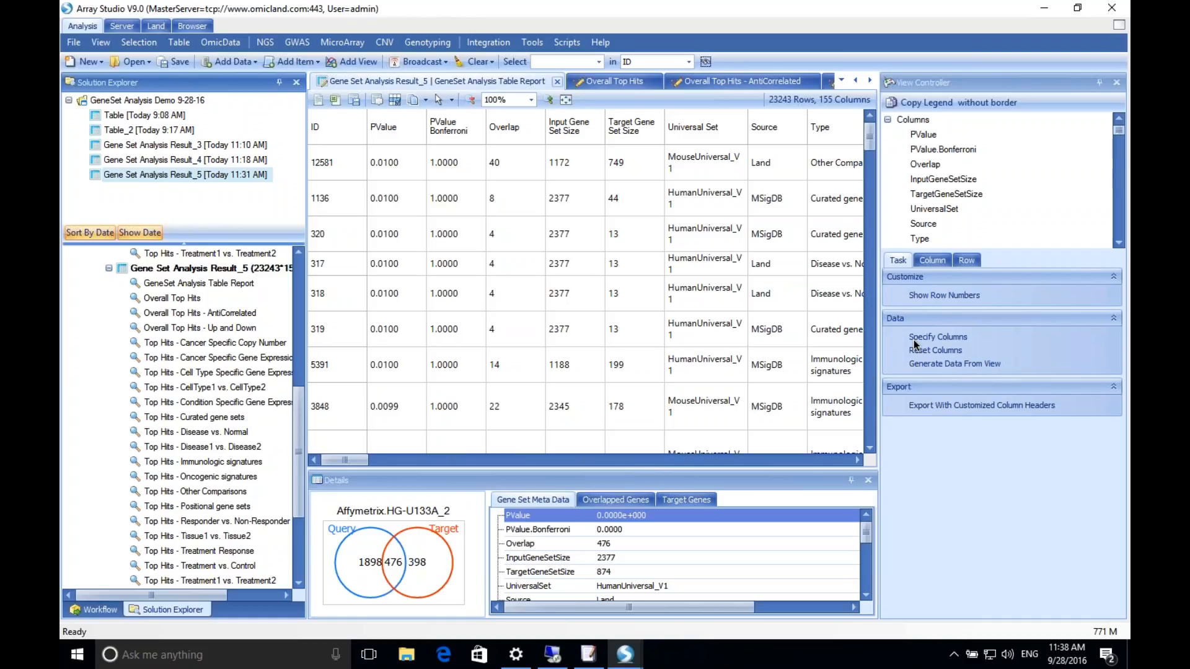
# View the two customer-generated Cancer Specific Gene Expression sets in the server's Example Customer Database gene sets
pyautogui.click(153, 25)
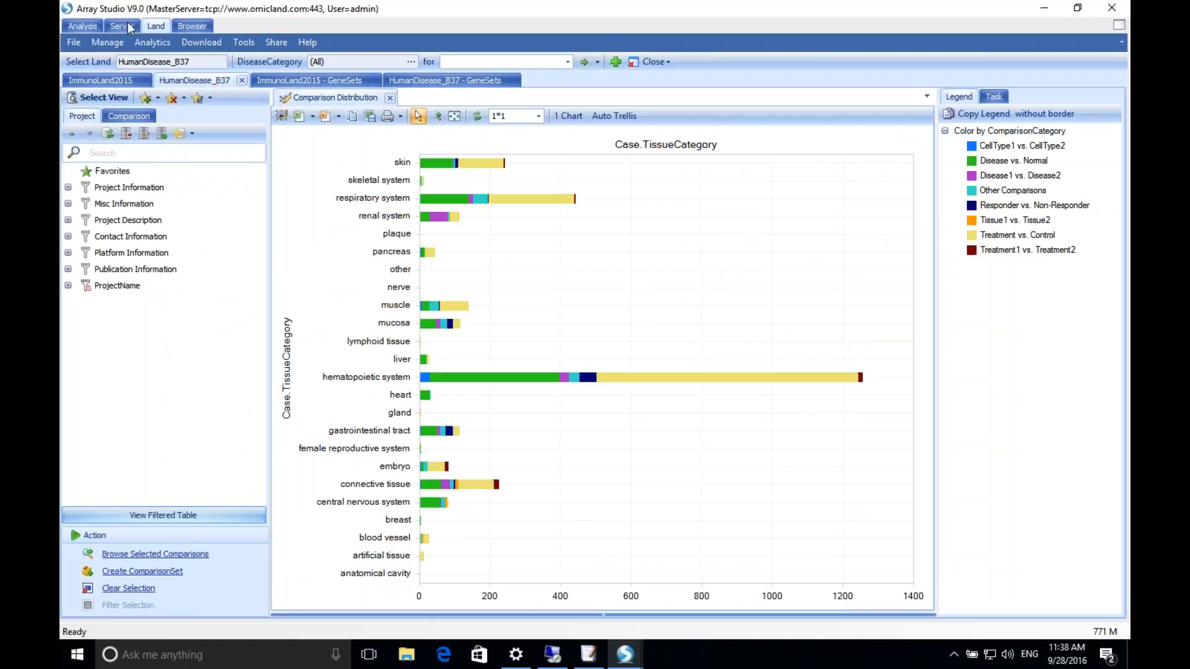
pyautogui.click(122, 26)
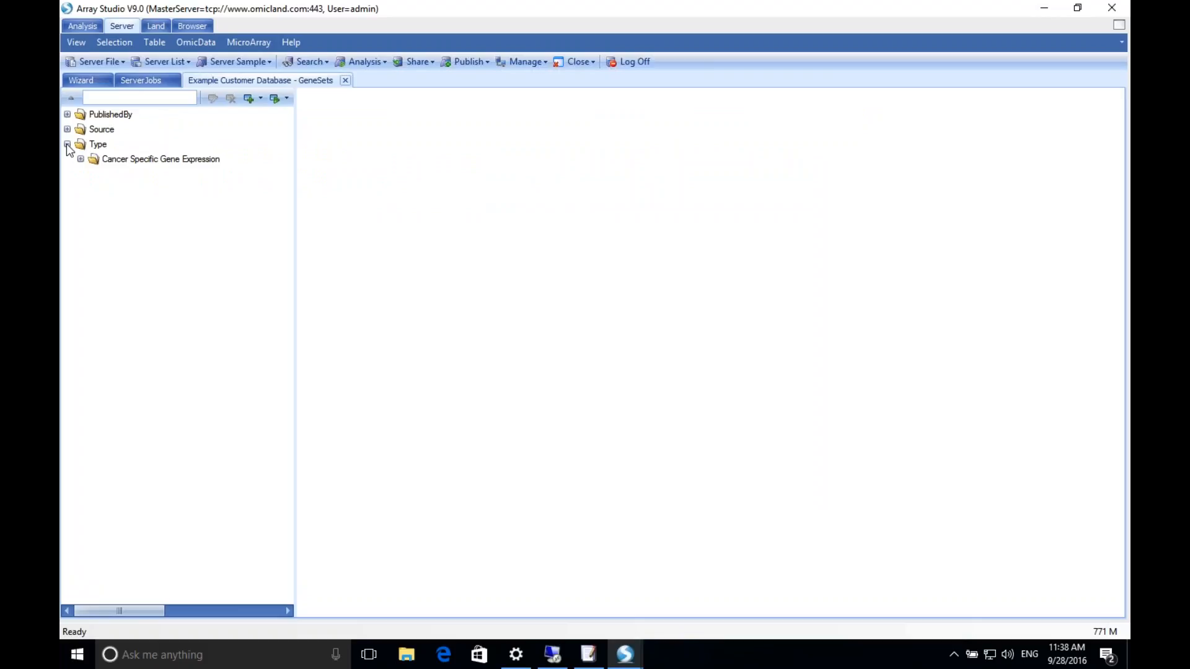
pyautogui.click(80, 159)
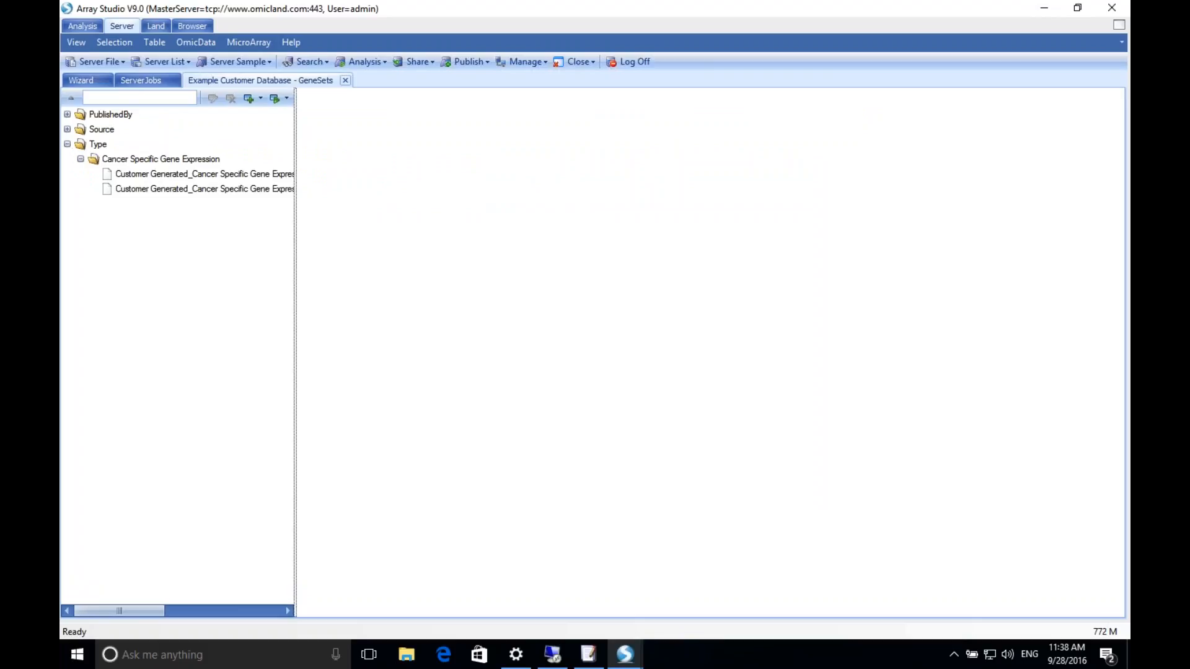
pyautogui.click(273, 189)
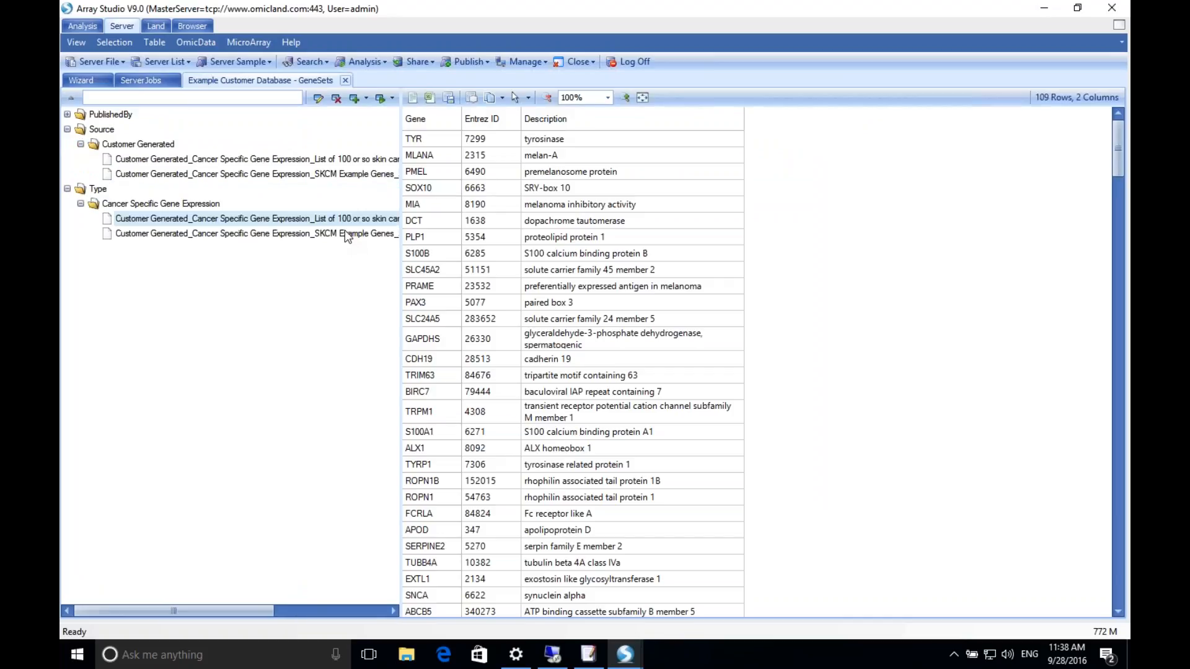
pyautogui.click(344, 232)
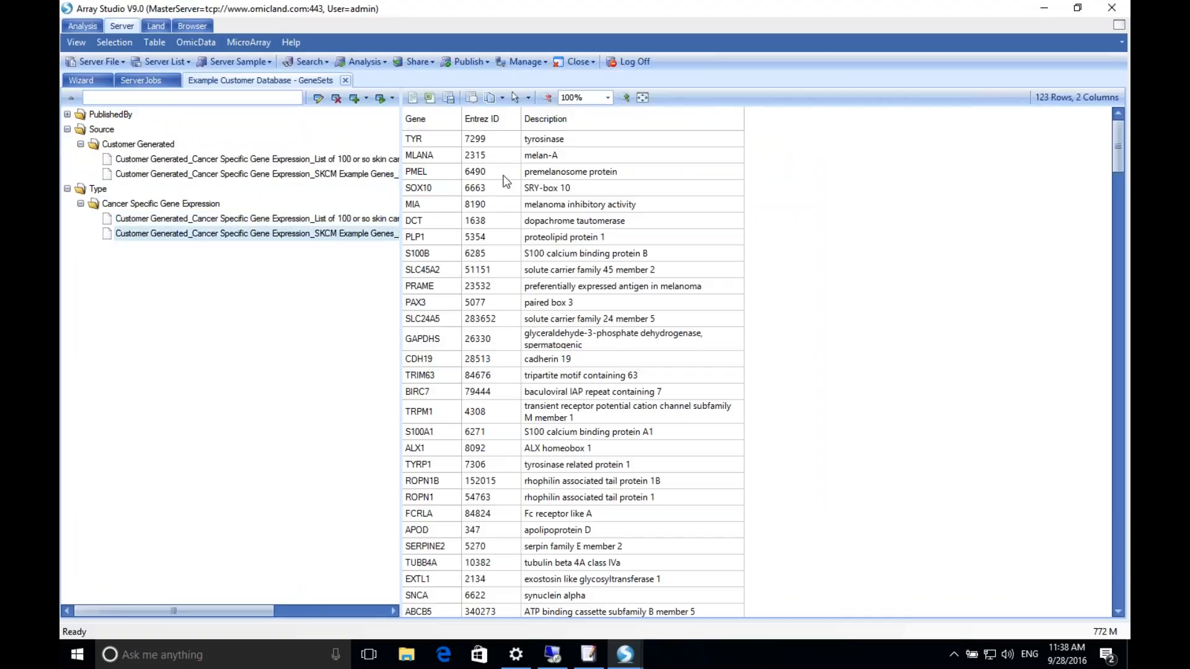
pyautogui.click(332, 218)
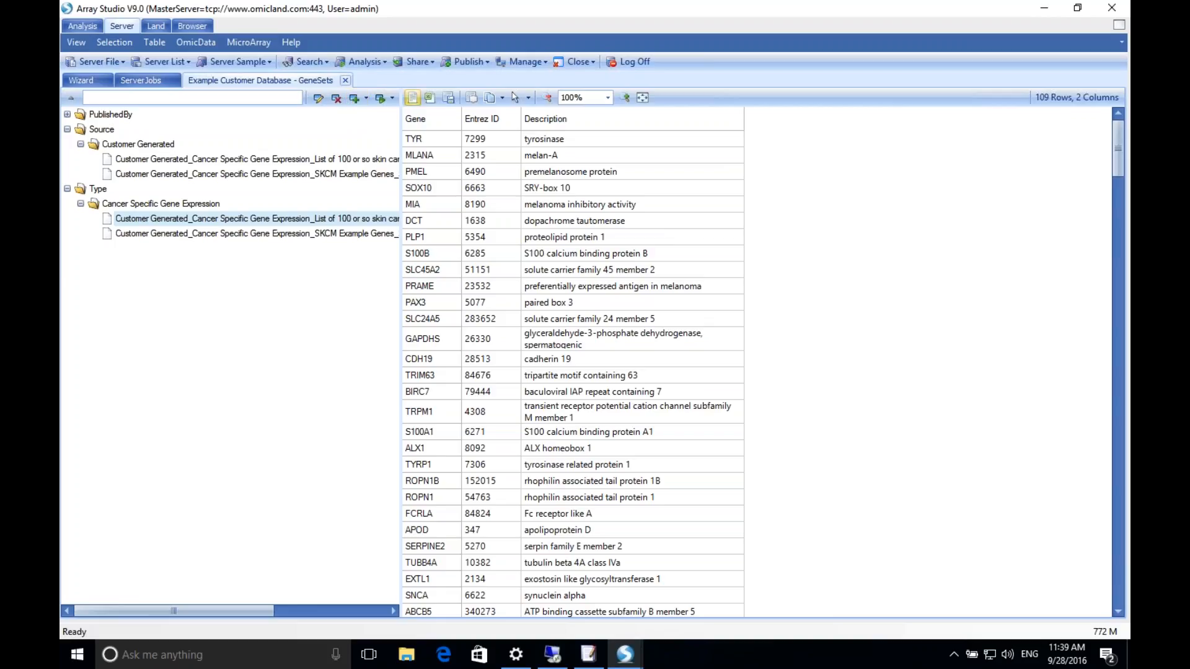
# Check the options for adding or importing gene sets, and open the GeneSets-1.txt file in EmEditor
pyautogui.click(366, 98)
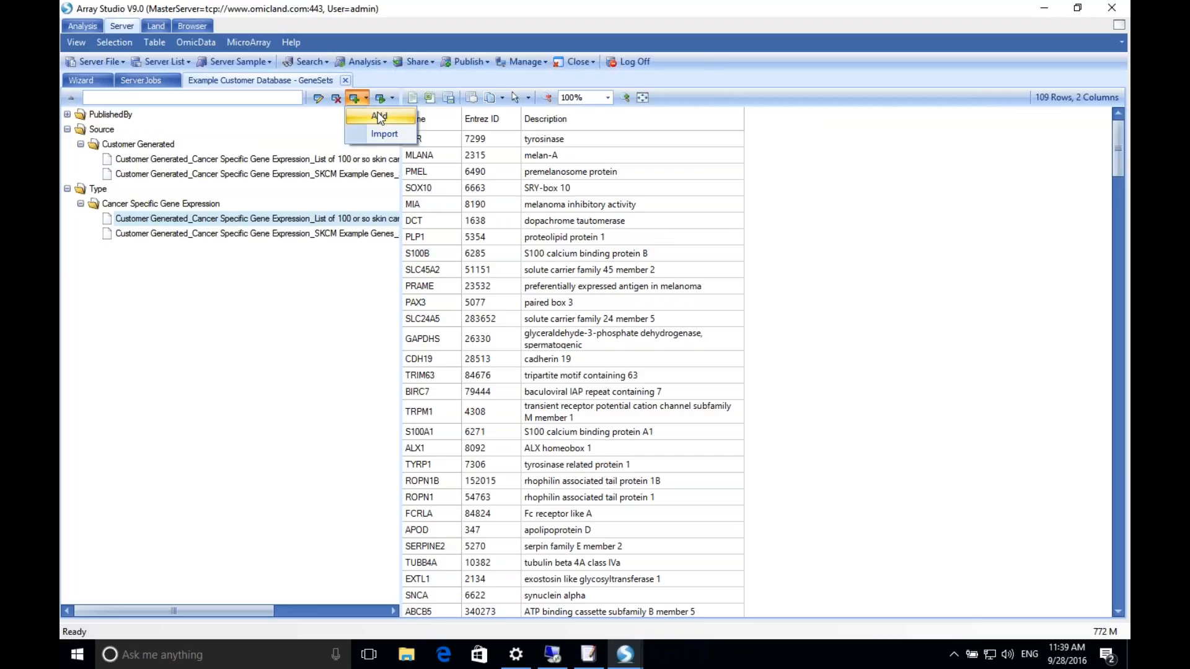
pyautogui.click(588, 654)
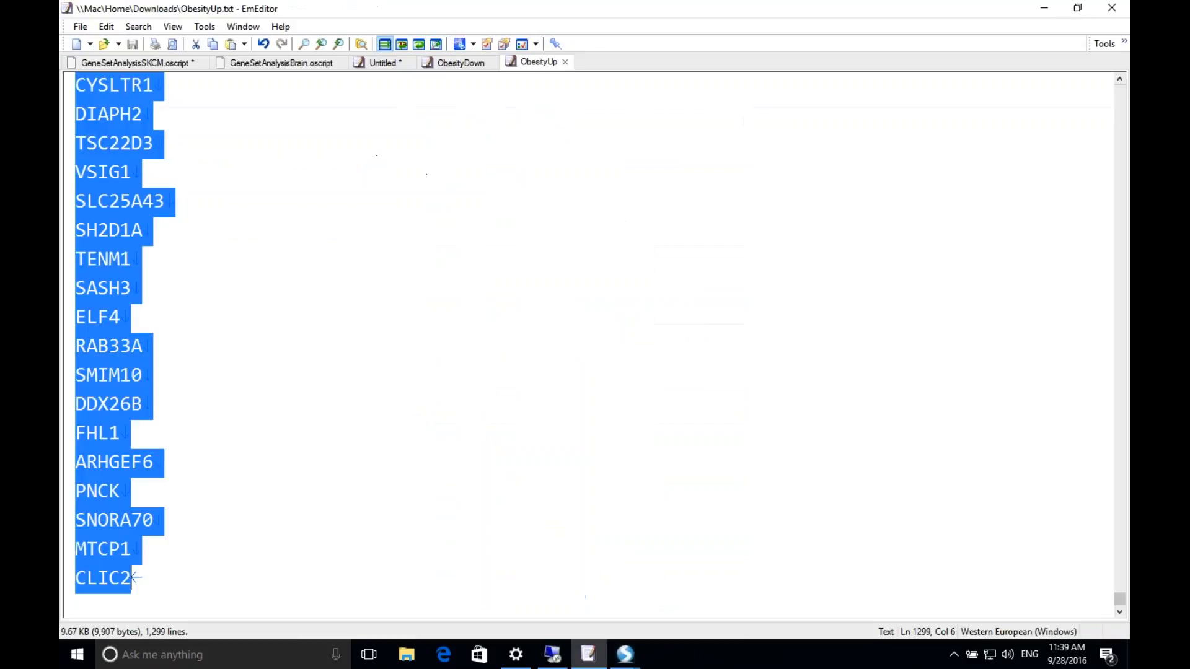
pyautogui.click(80, 27)
pyautogui.click(127, 272)
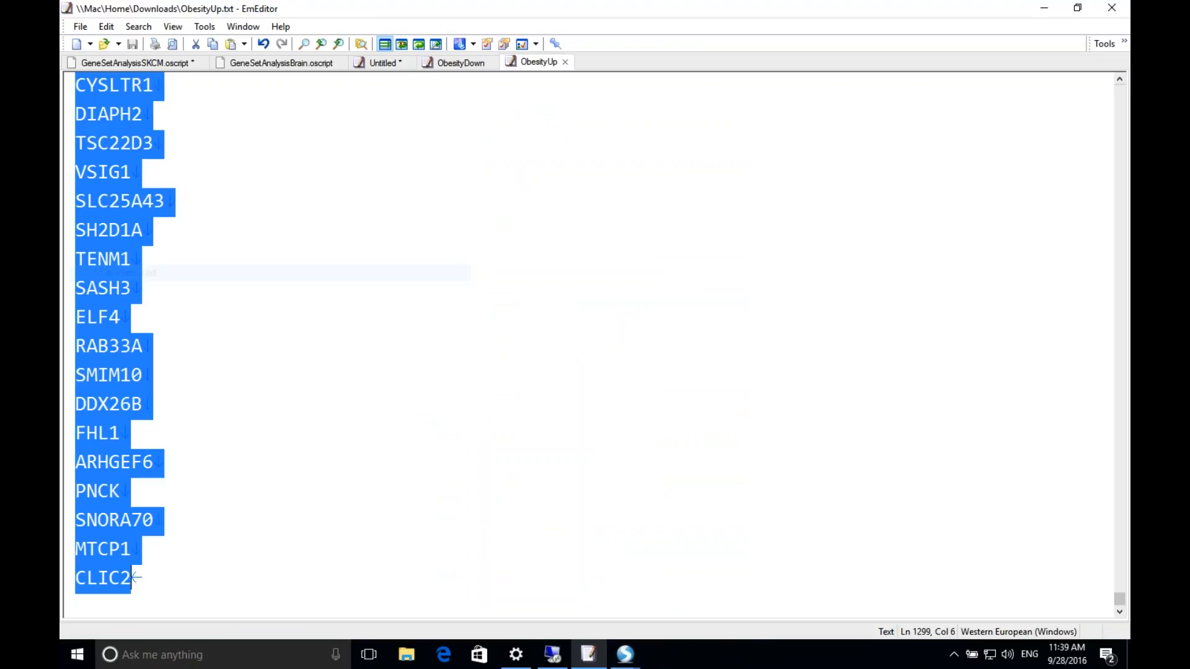
# Examine the [GeneSet] header and the Source, Type, Project, Name, Description and Tag lines that describe the first gene set
pyautogui.hotkey('shift', 'Down')
pyautogui.hotkey('shift', 'Down')
pyautogui.hotkey('shift', 'Down')
pyautogui.hotkey('shift', 'Down')
pyautogui.hotkey('shift', 'Down')
pyautogui.hotkey('shift', 'Down')
pyautogui.hotkey('shift', 'Down')
pyautogui.hotkey('shift', 'Down')
pyautogui.hotkey('shift', 'Down')
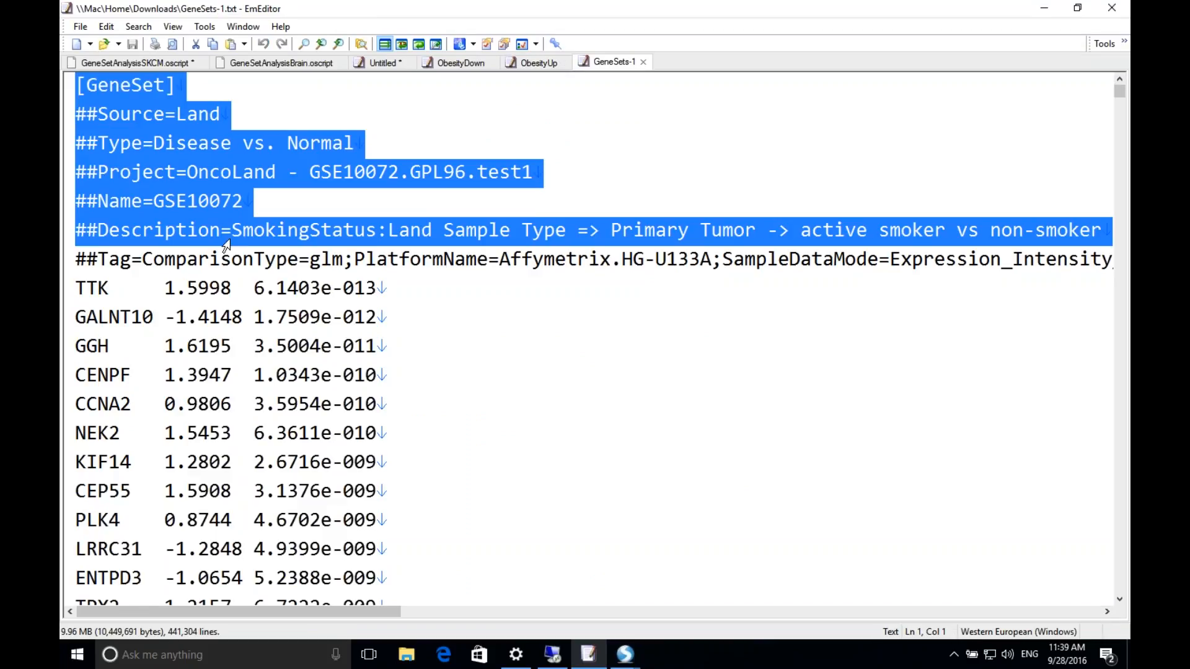
pyautogui.scroll(-1, 594, 338)
pyautogui.hotkey('ctrl', 'Home')
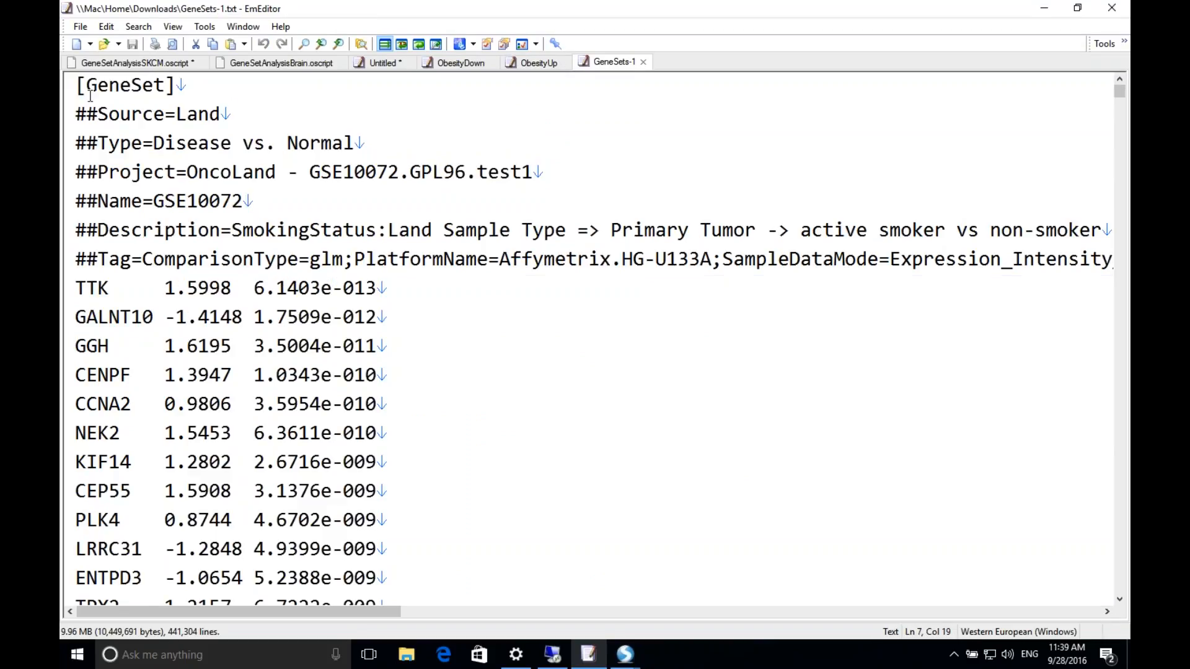
pyautogui.hotkey('shift', 'End')
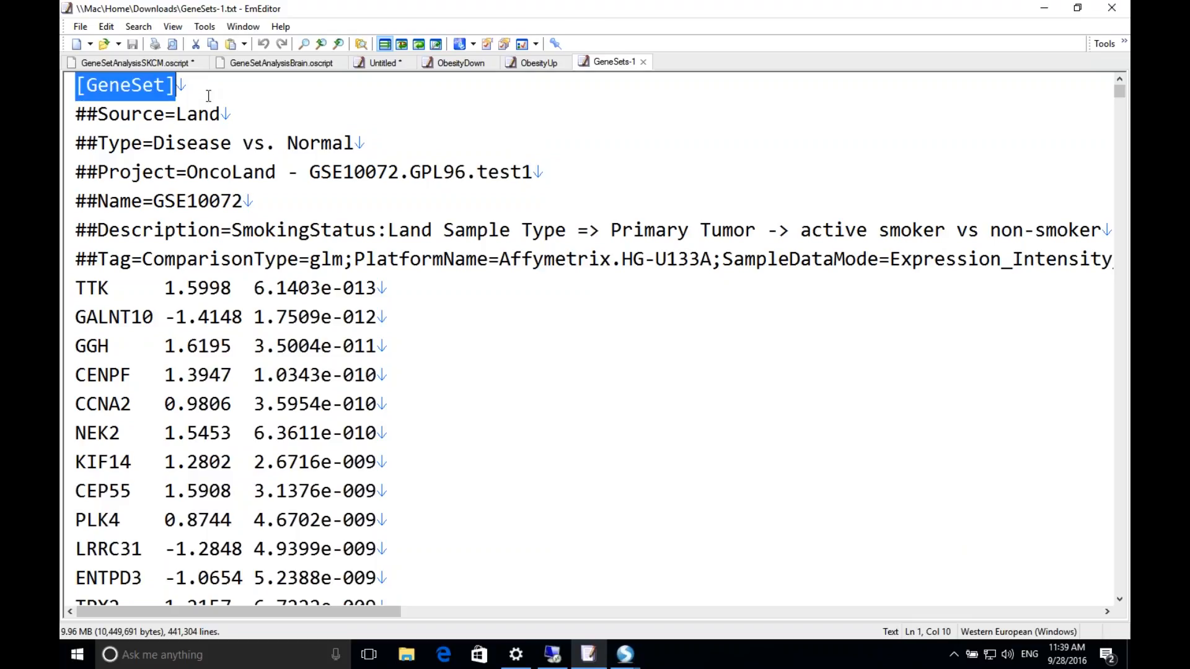
pyautogui.moveTo(75, 114); pyautogui.dragTo(308, 173)
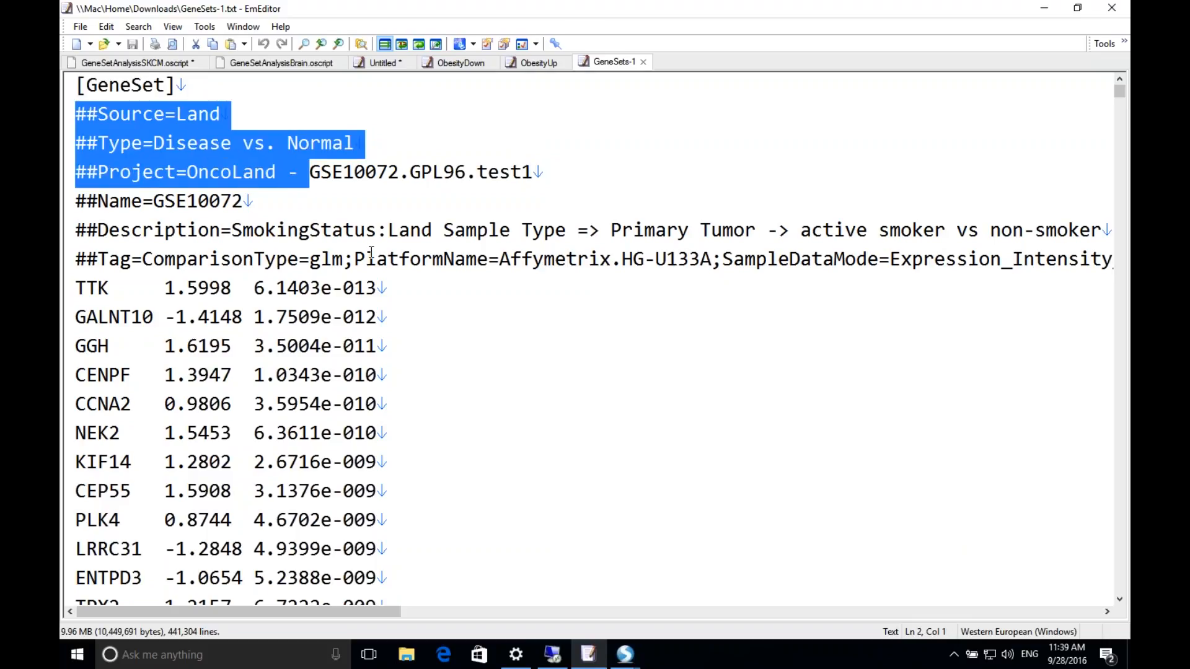
pyautogui.moveTo(371, 254); pyautogui.dragTo(354, 230)
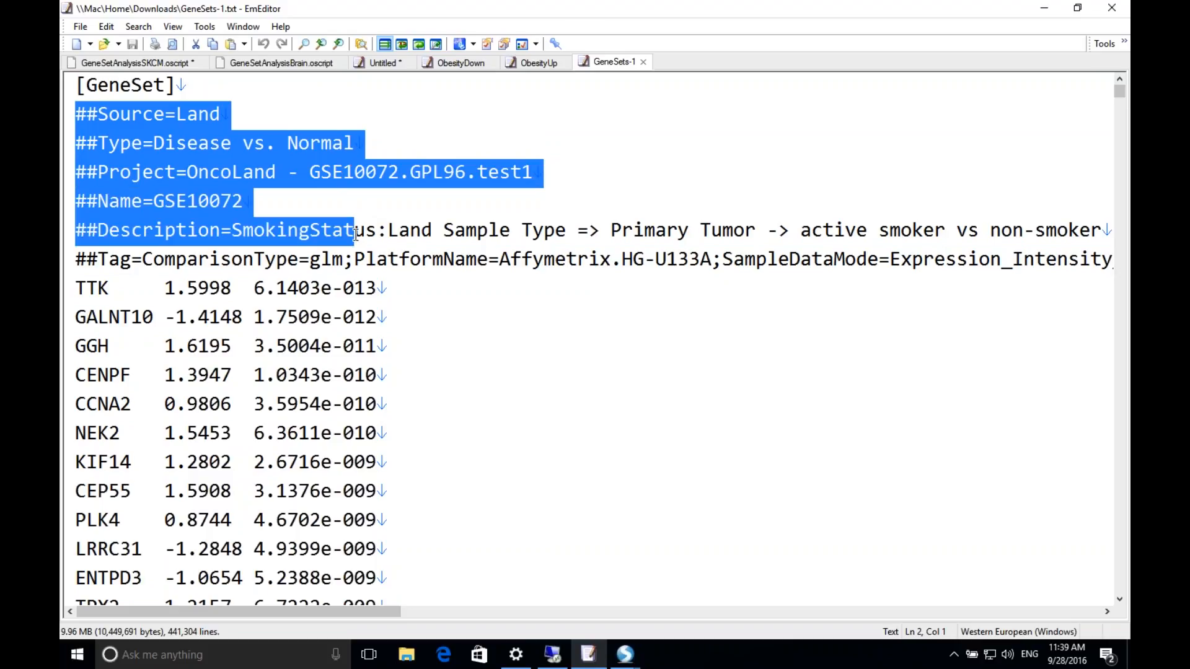
# Highlight the gene rows from TTK to CENPF with their two value columns, and switch back to Array Studio
pyautogui.moveTo(99, 288); pyautogui.dragTo(75, 289)
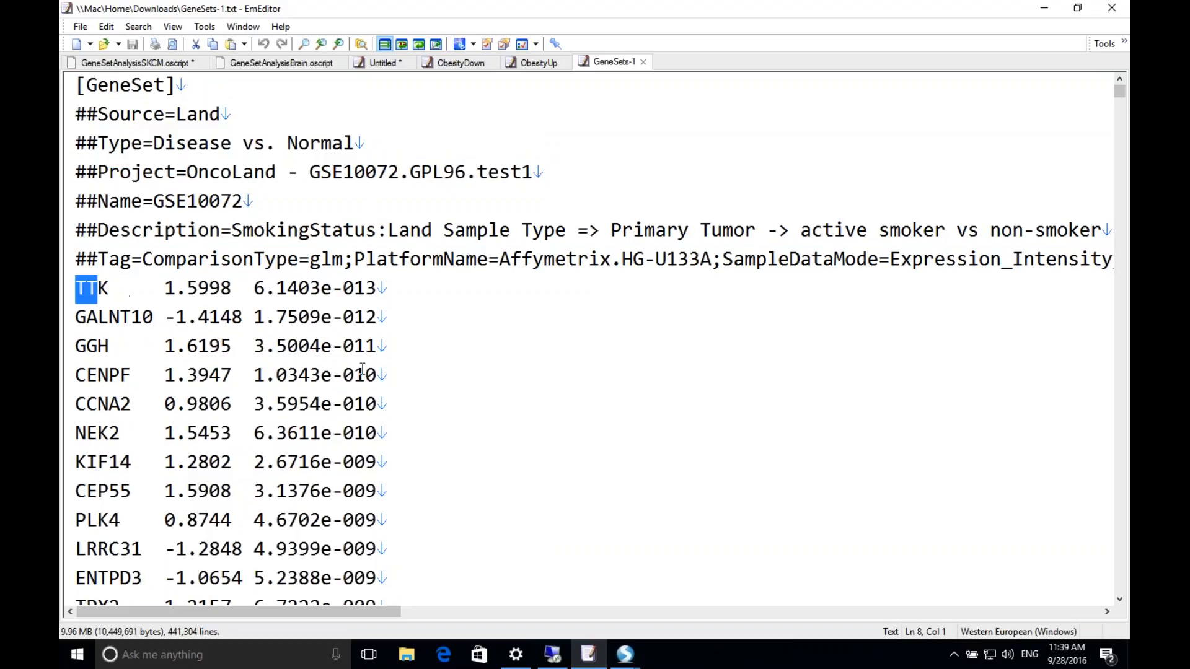
pyautogui.keyDown('shift'); pyautogui.click(371, 372); pyautogui.keyUp('shift')
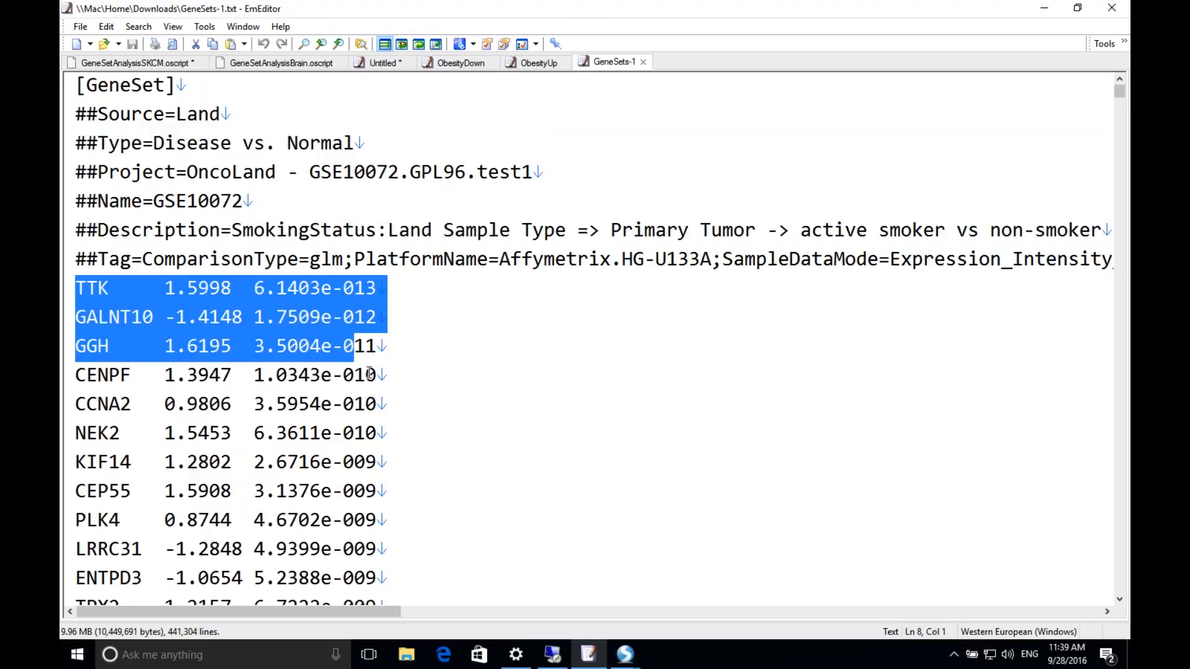
pyautogui.moveTo(370, 373); pyautogui.dragTo(370, 373)
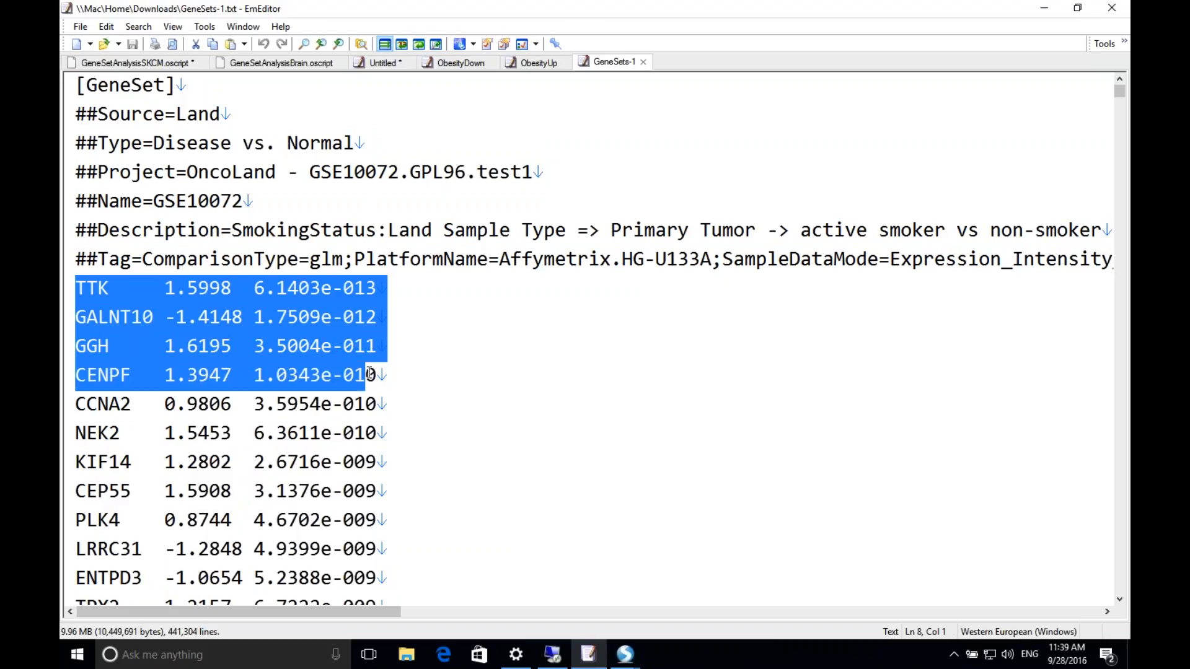
pyautogui.click(563, 330)
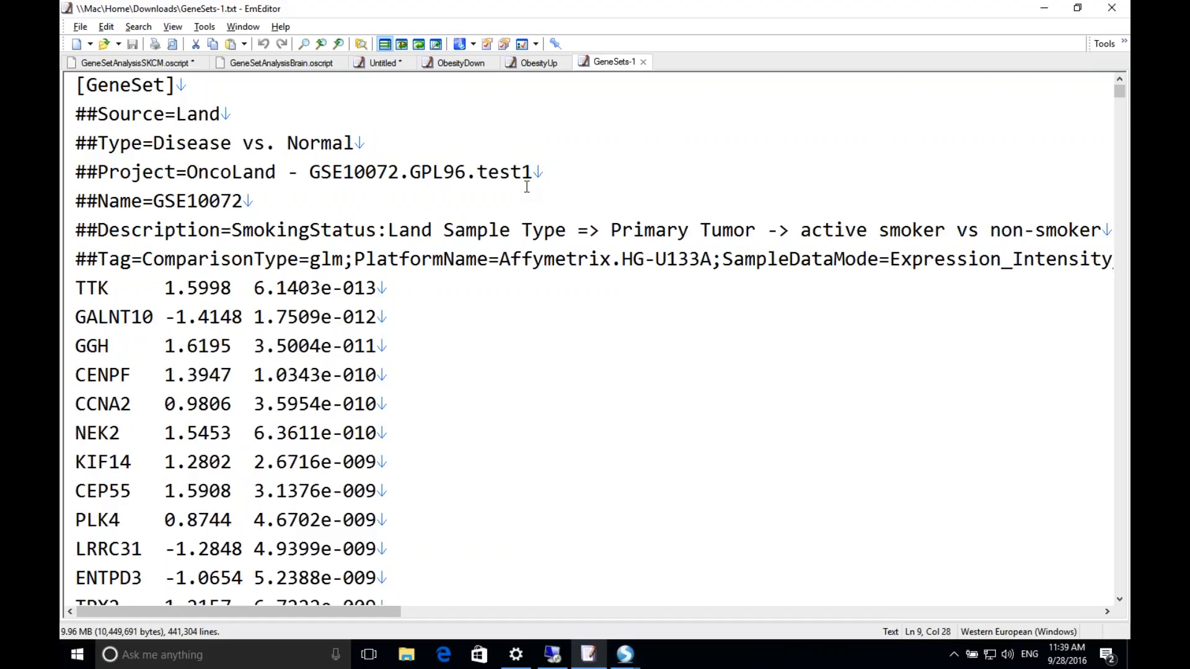
pyautogui.hotkey('alt', 'Tab')
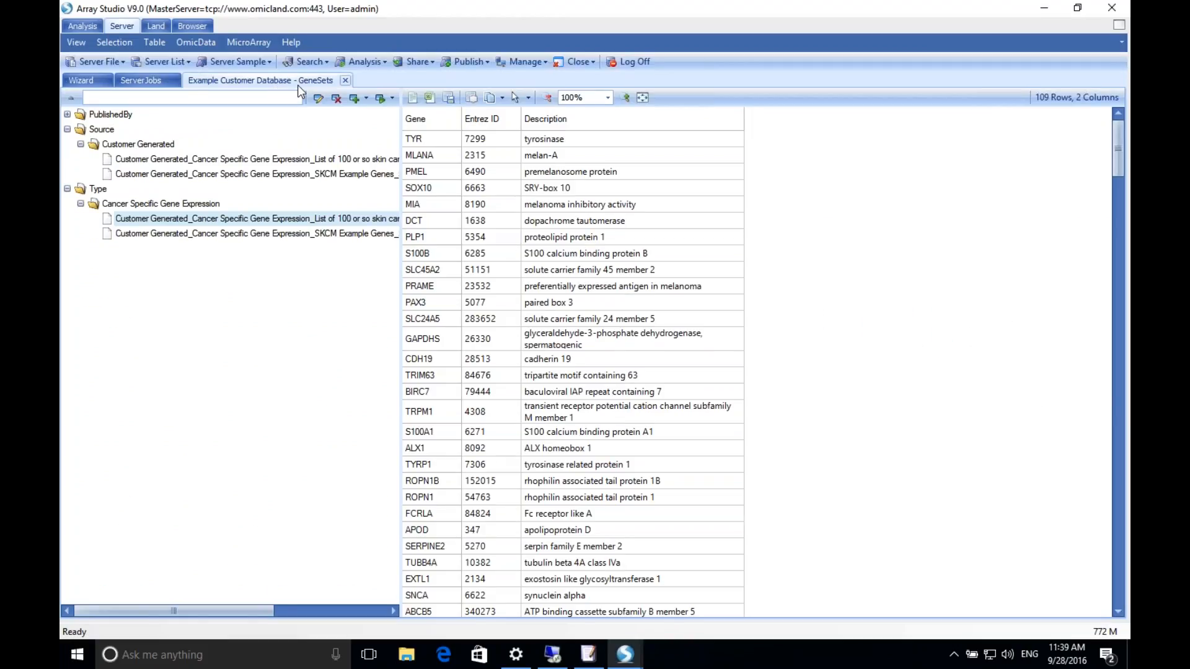